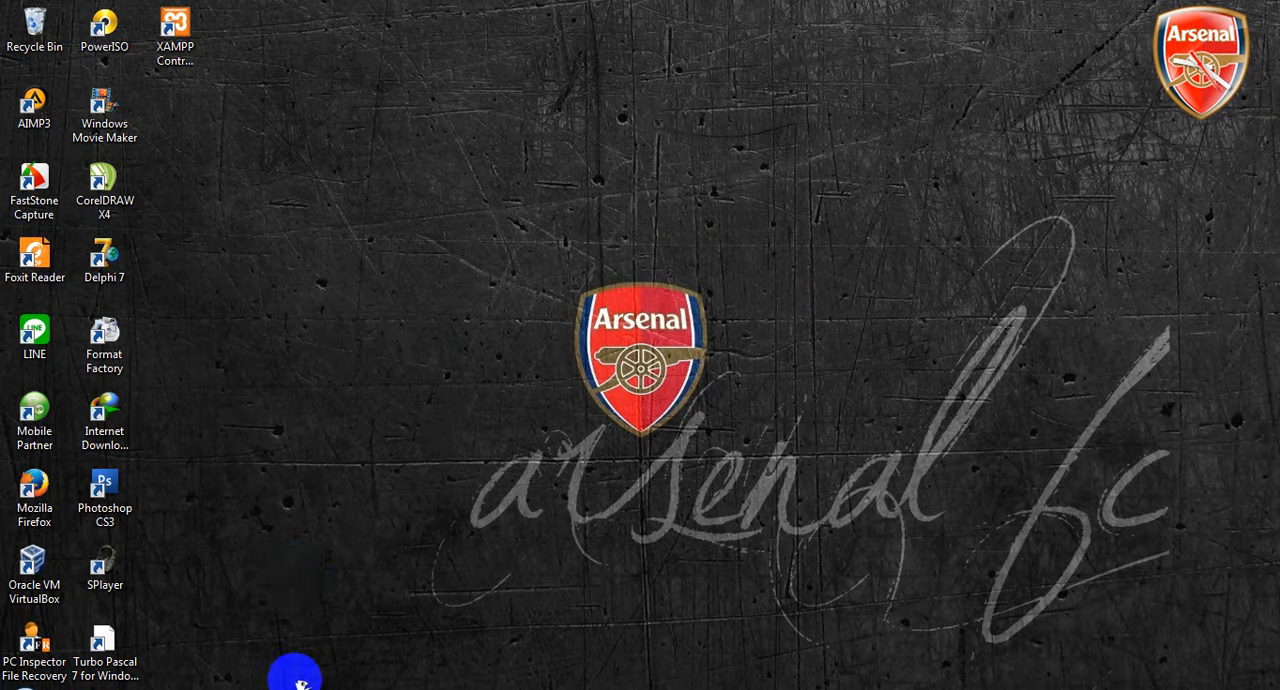
Switch to the Video Tutorial workbook in Excel and examine the student grade table's columns and its Jumlah, IP and Predikat rows
left_click(292, 680)
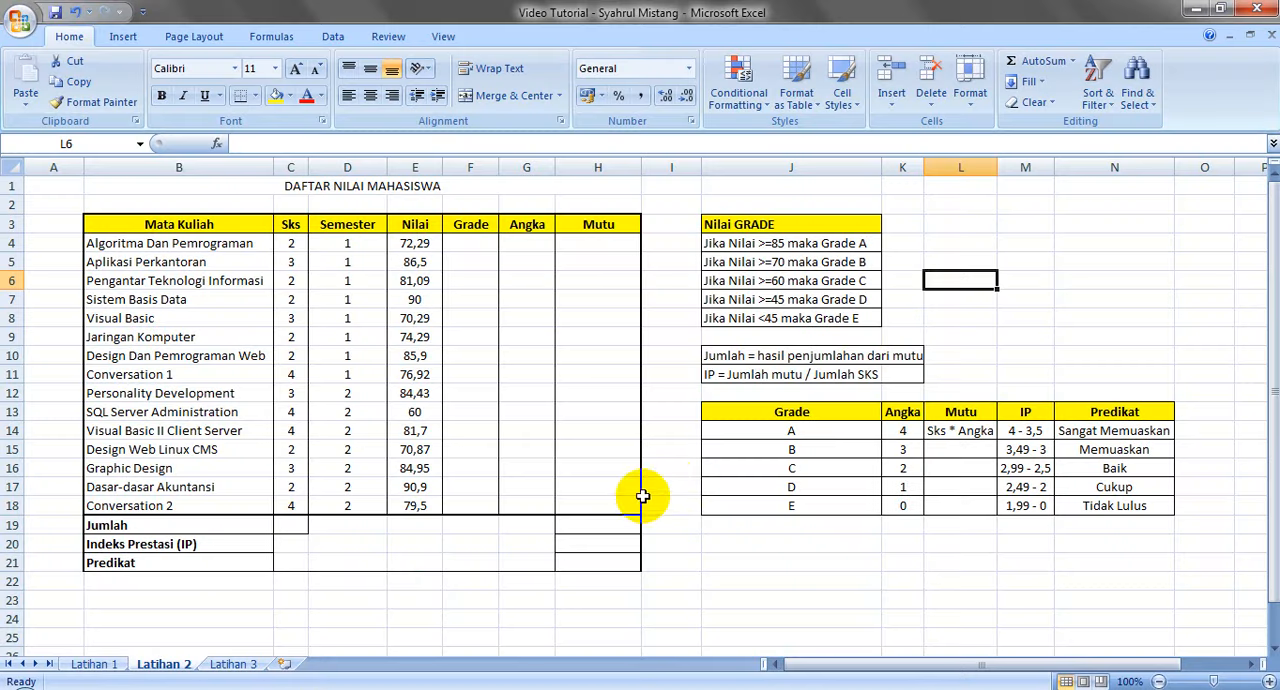
left_click(467, 243)
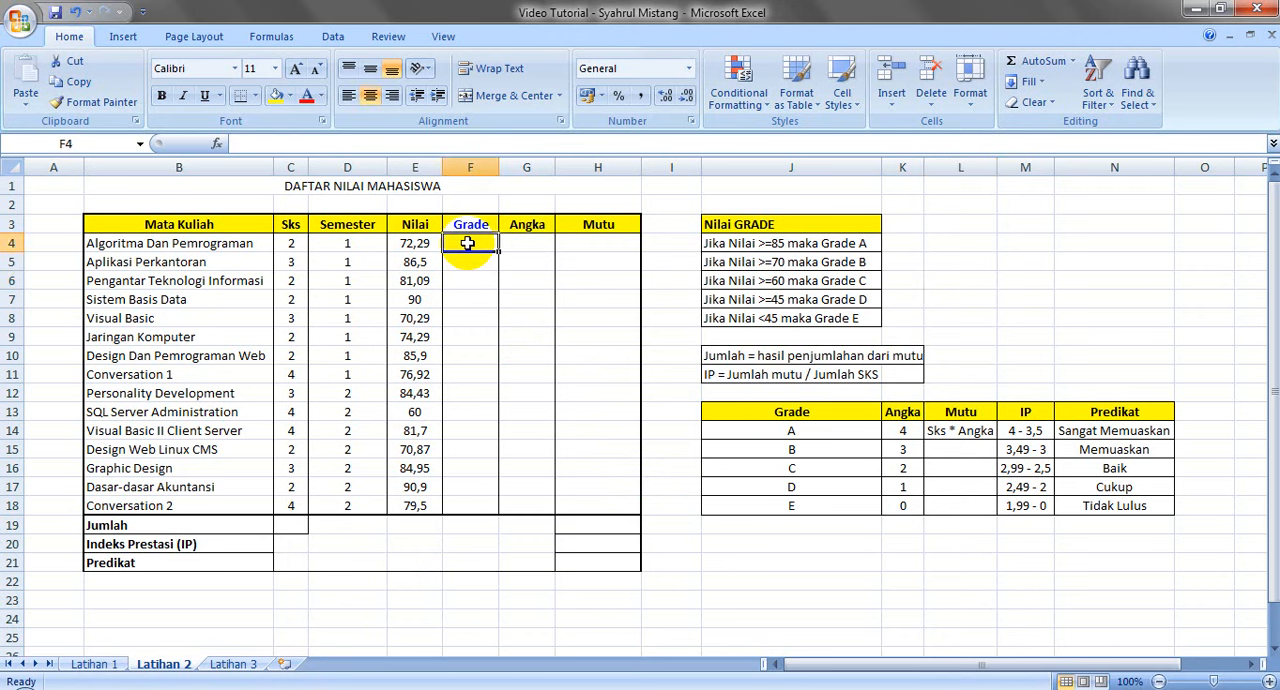
left_click(414, 186)
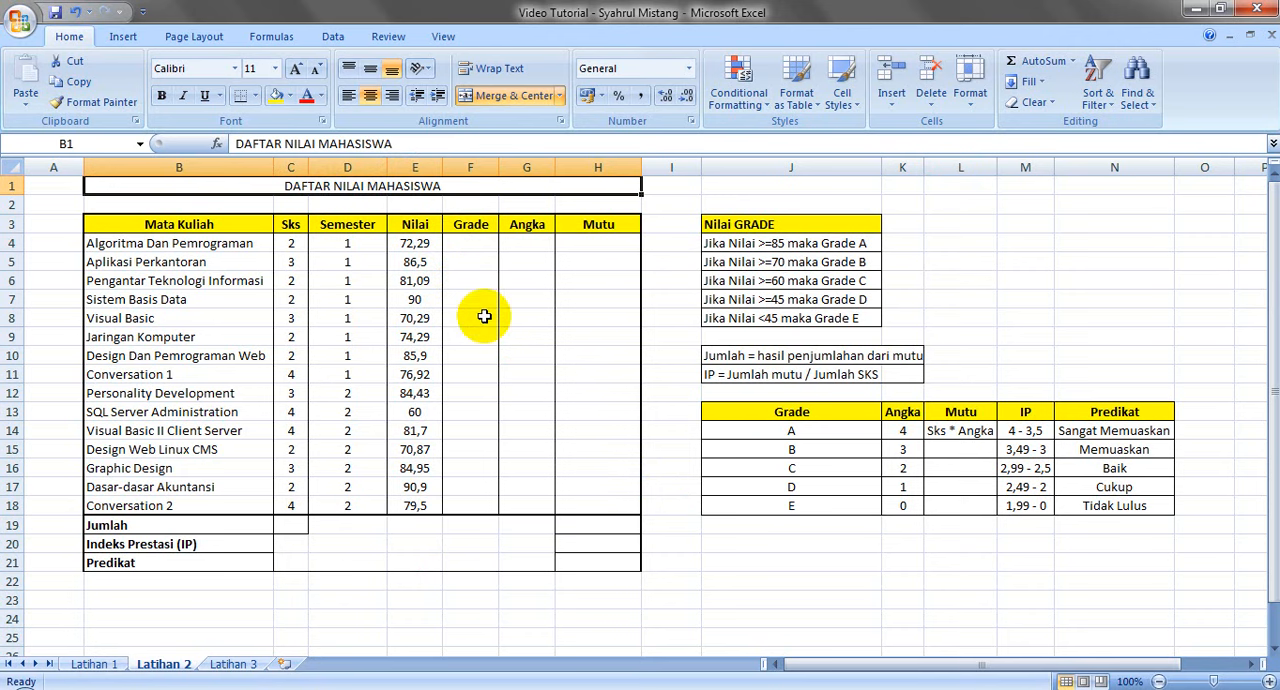
left_click(200, 243)
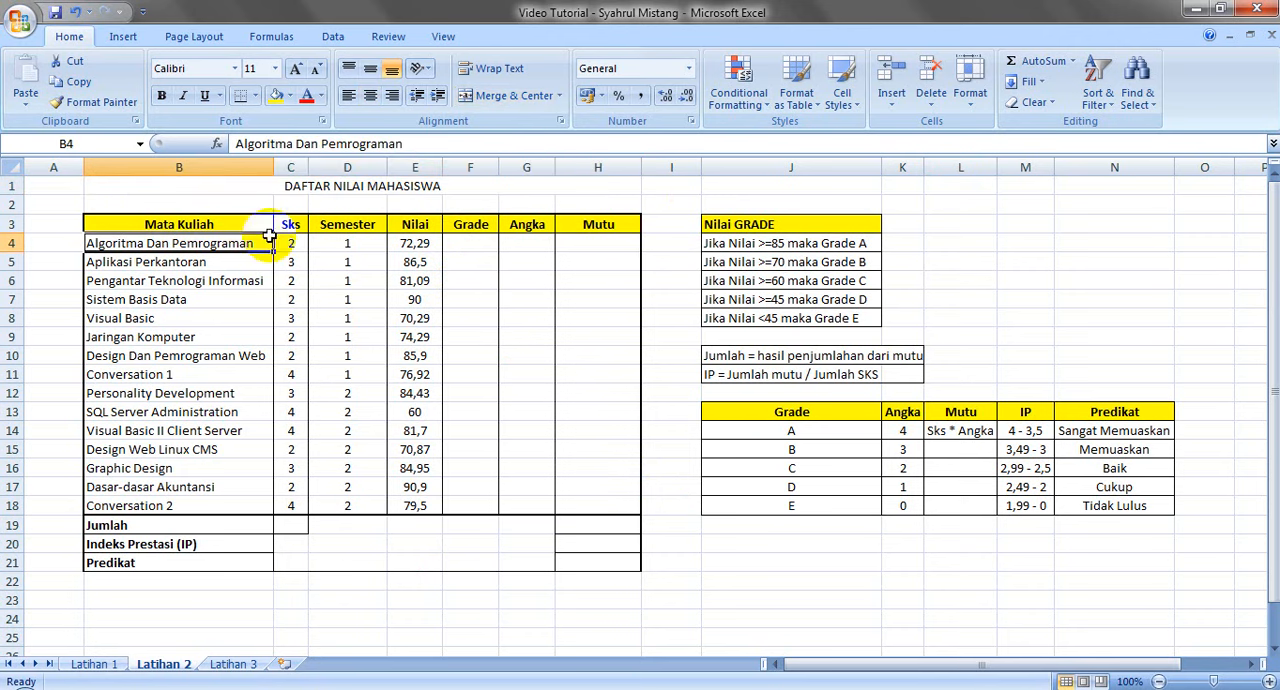
left_click(465, 247)
key("Right")
key("Right")
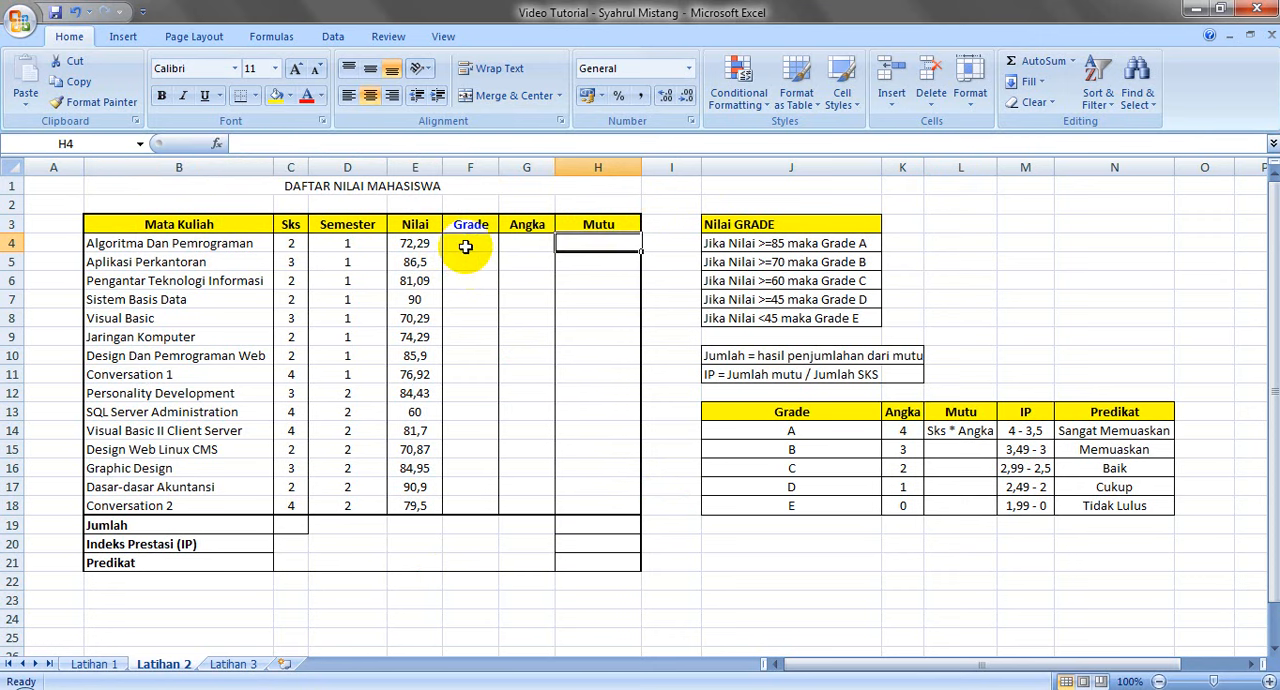
left_click(591, 523)
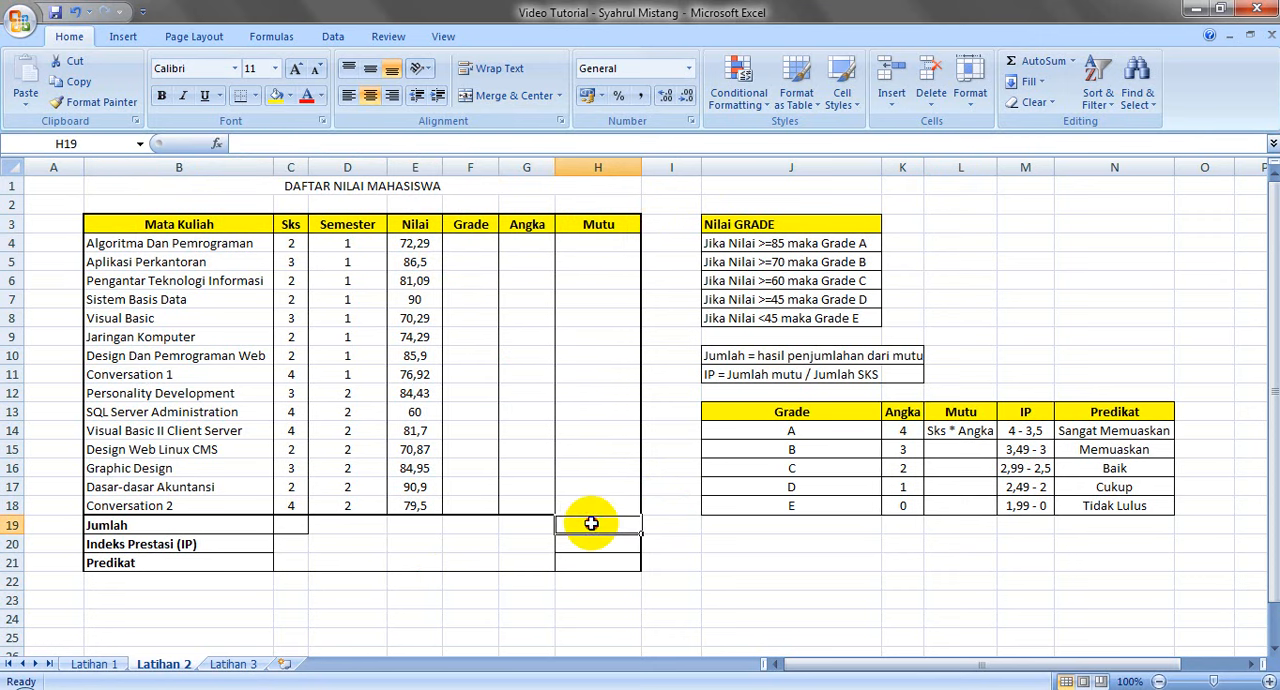
key("Down")
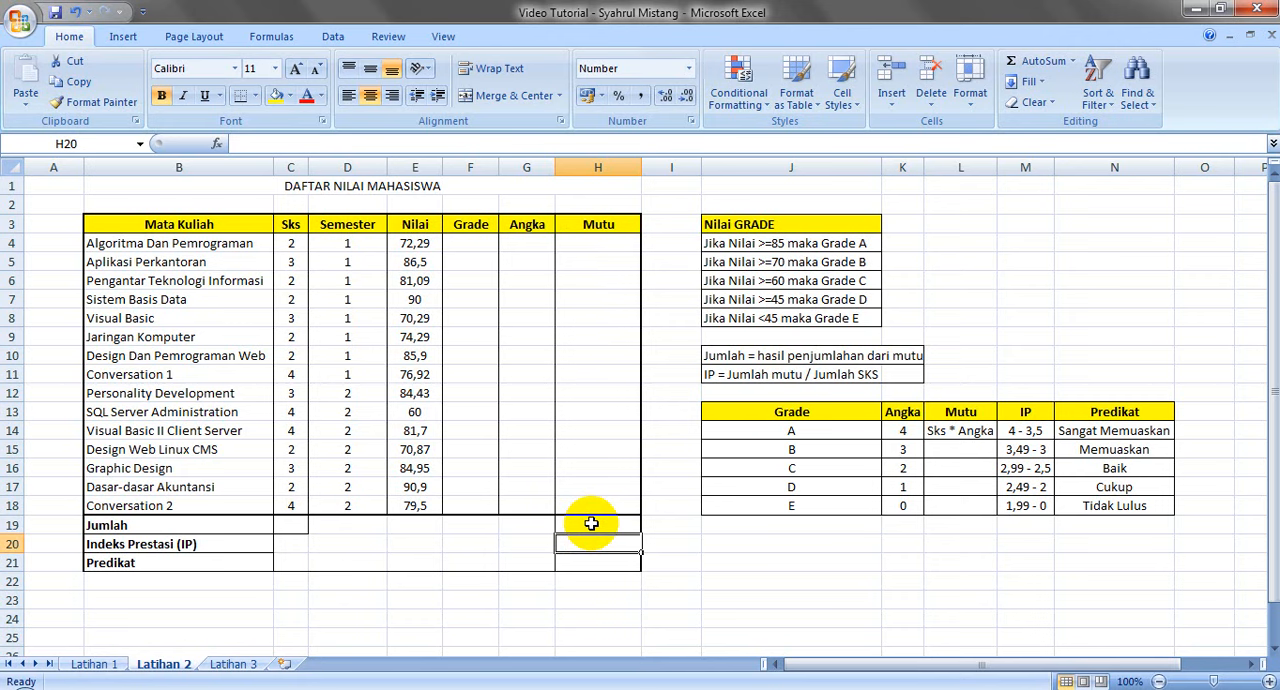
key("Down")
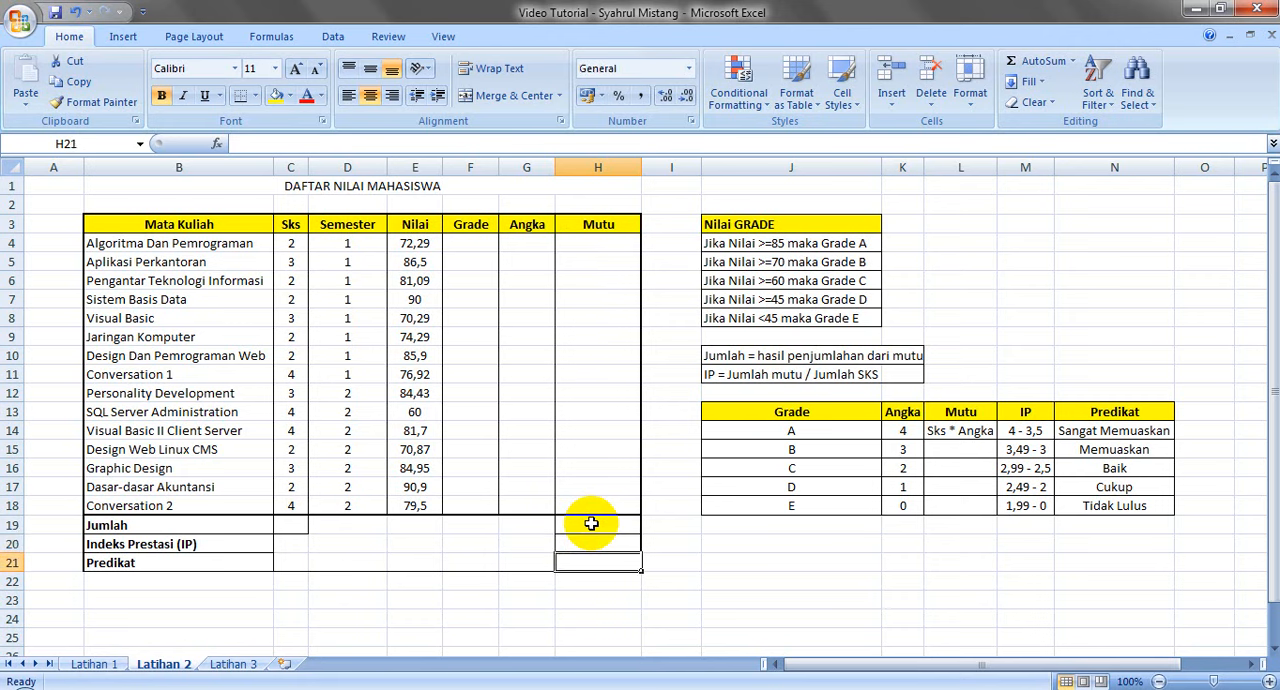
key("Up")
key("Up")
key("Down")
key("Down")
key("Up")
key("Up")
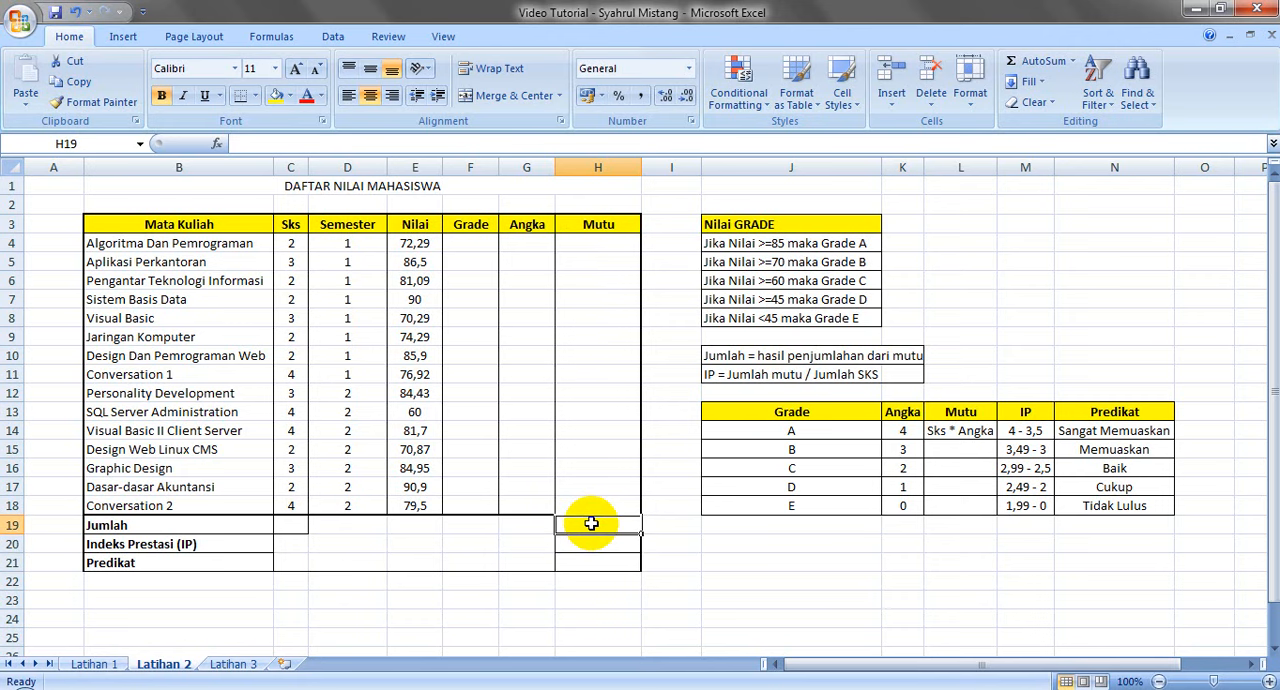
key("Down")
key("Down")
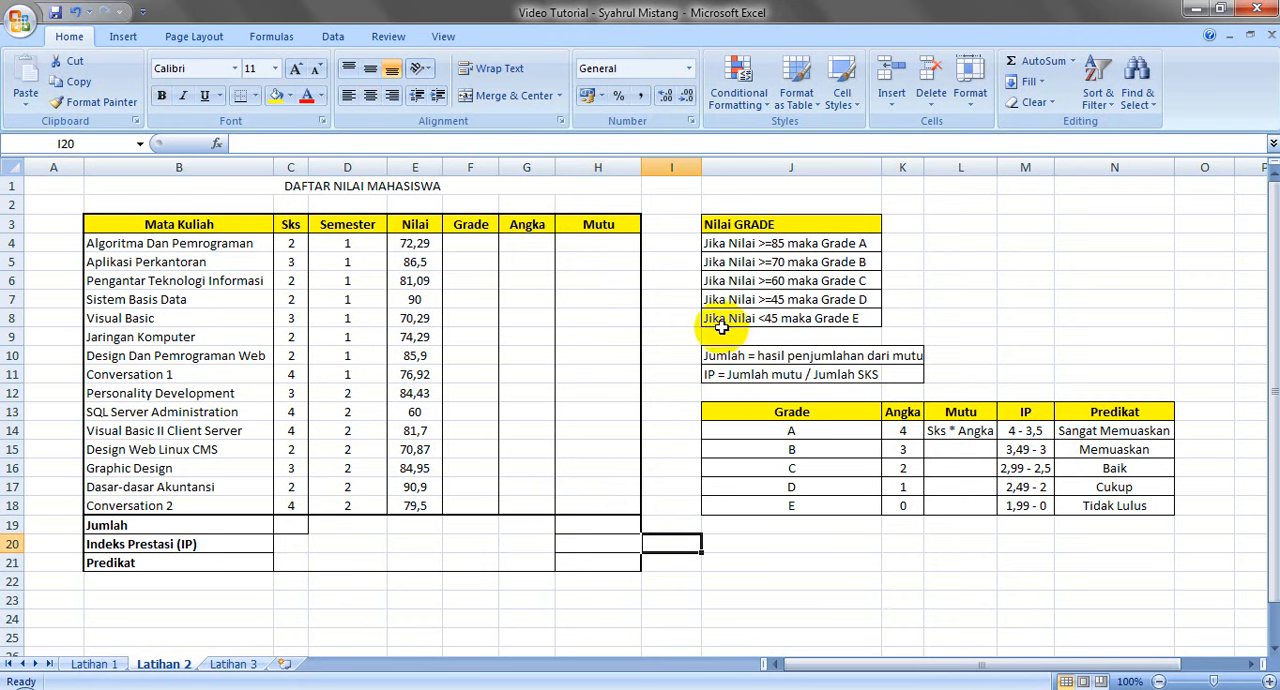
Review the grading criteria in J3:N18, and look at the Latihan 1 sheet before returning to Latihan 2
left_click_drag(714, 224, 1108, 510)
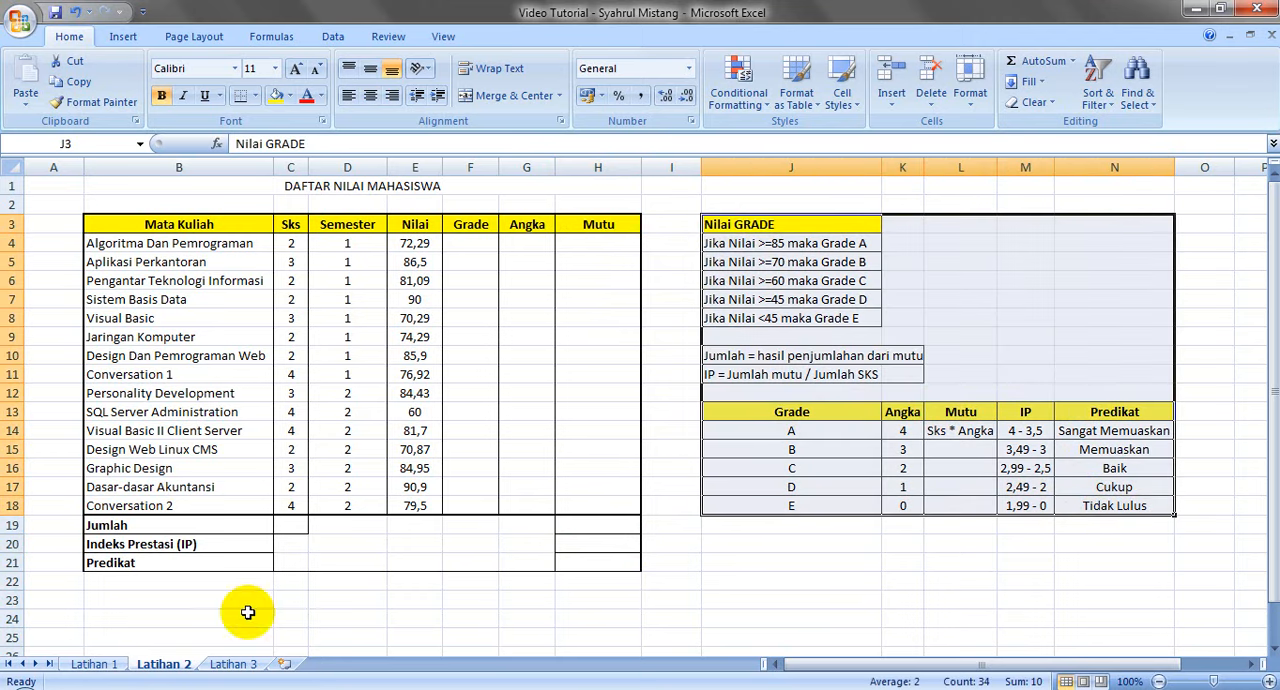
left_click(92, 664)
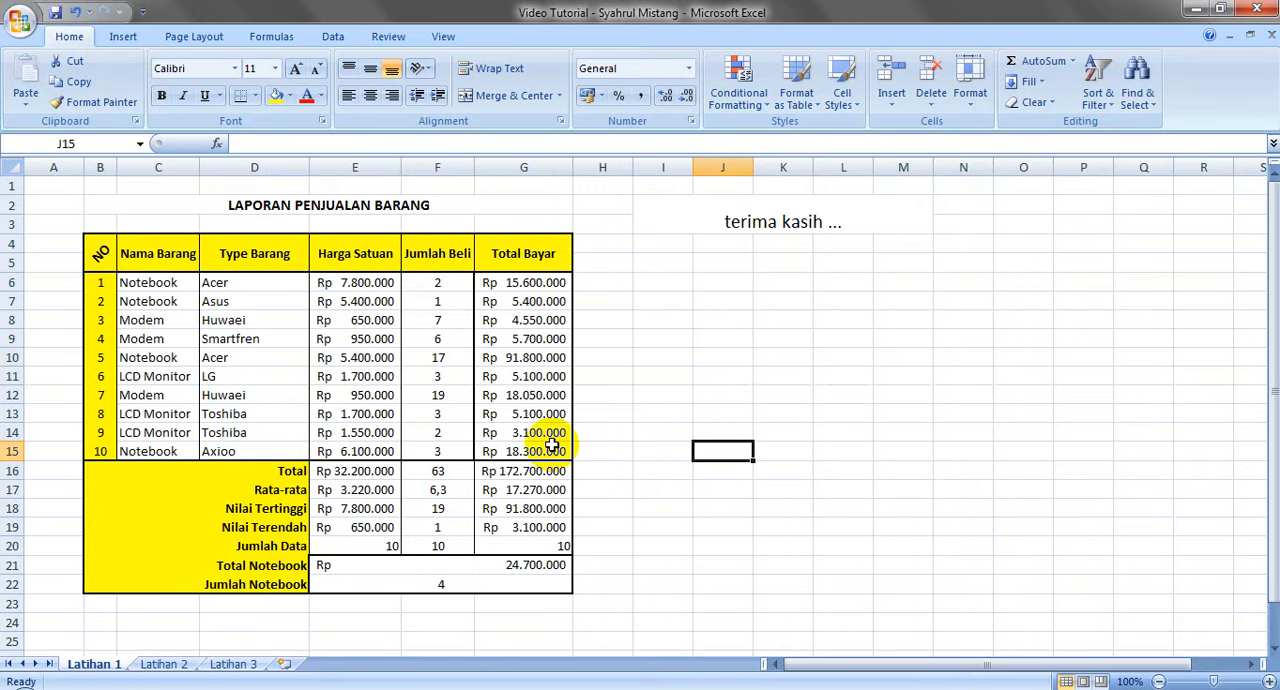
left_click(164, 664)
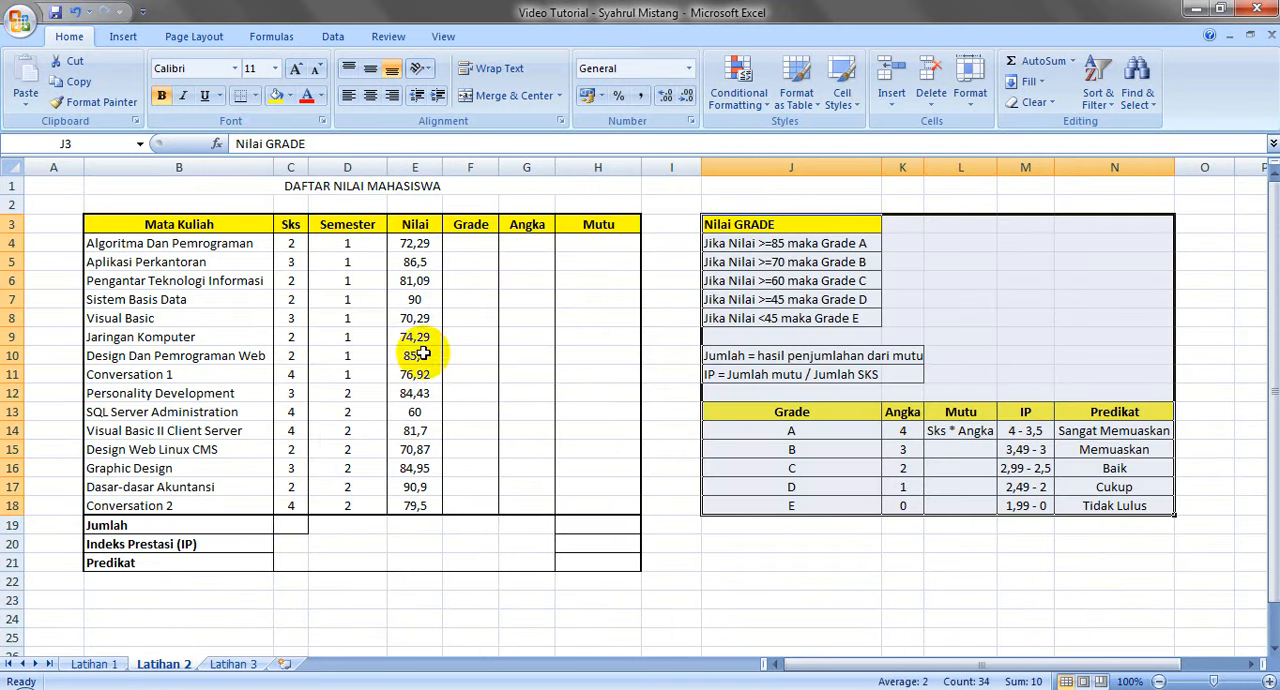
Start the Grade formula in cell F4 as =IF(E4>=85;"A", leaving it open for further conditions
left_click(472, 241)
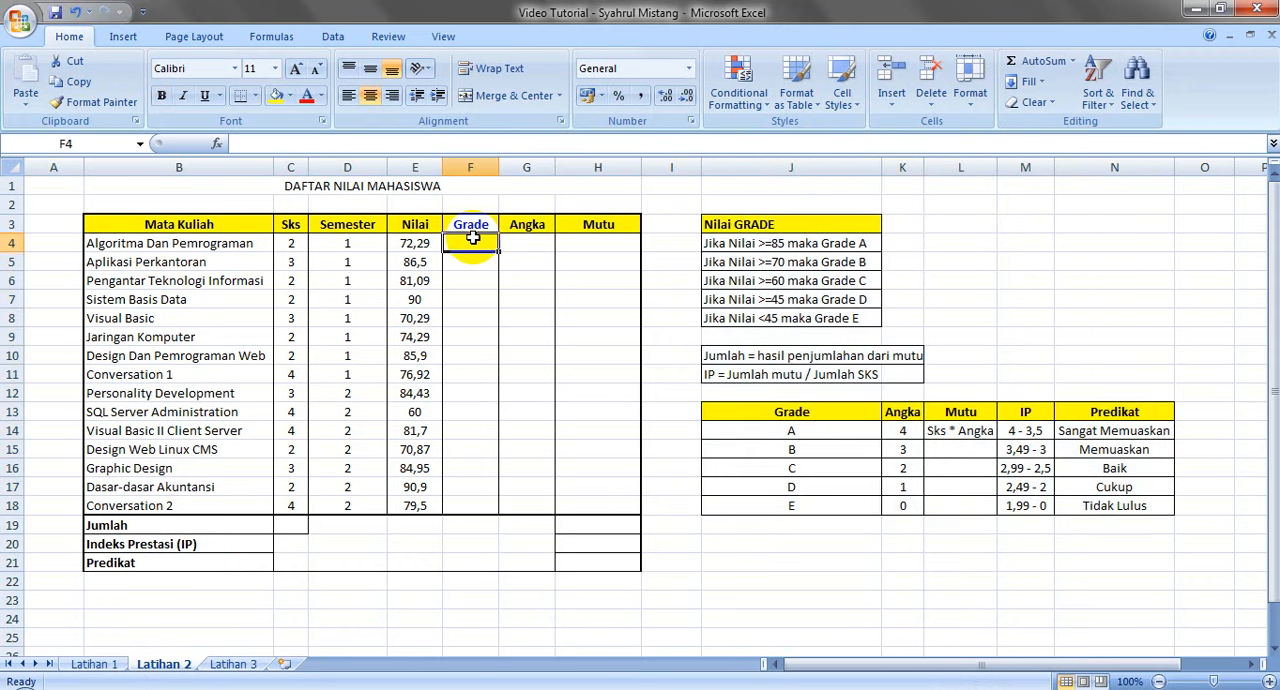
type("=")
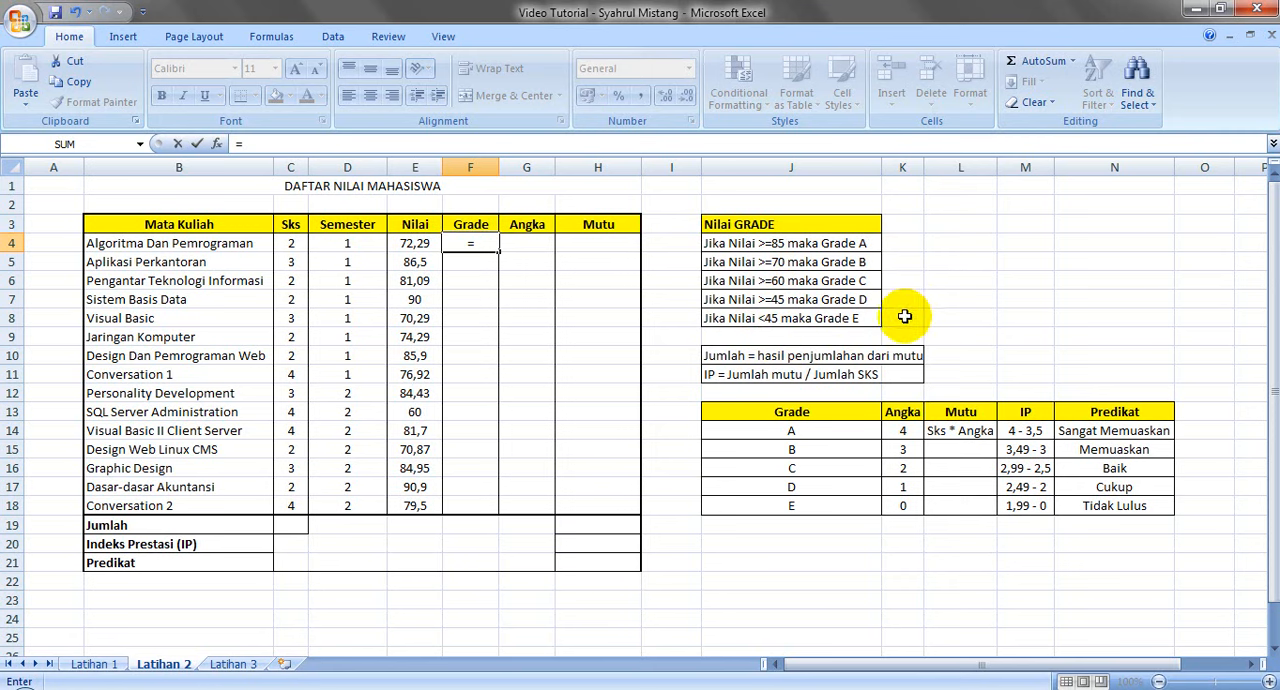
type("IF")
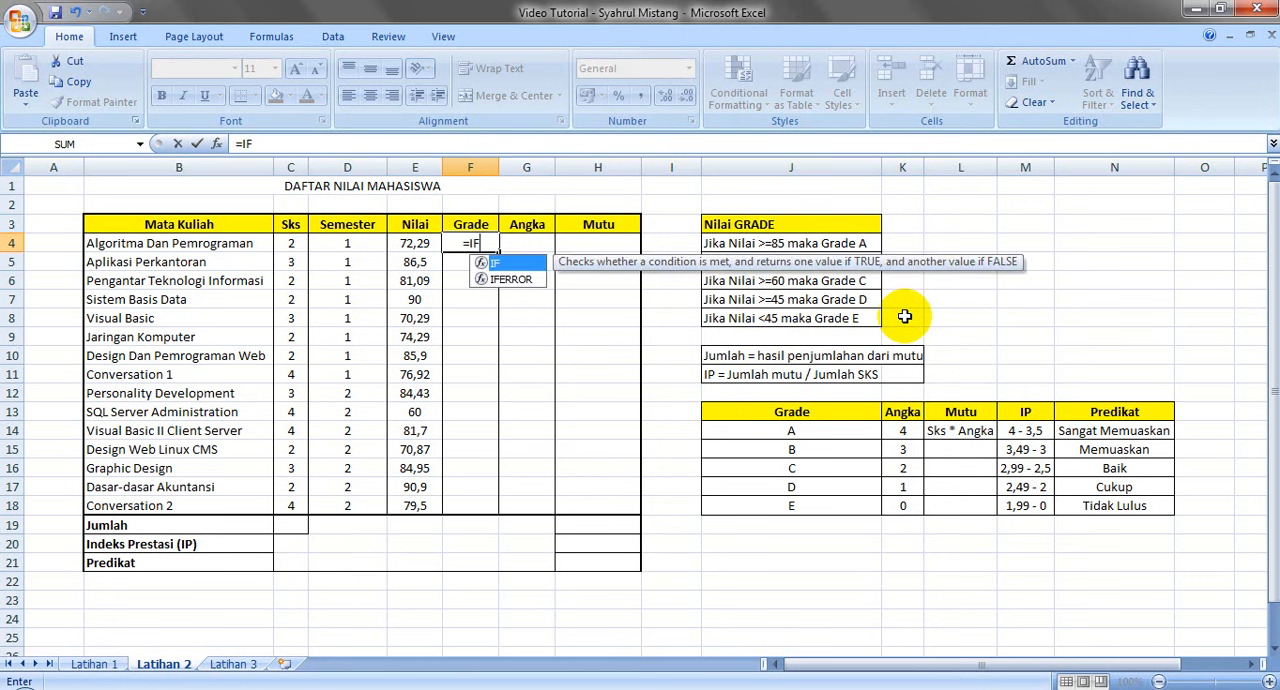
type("(")
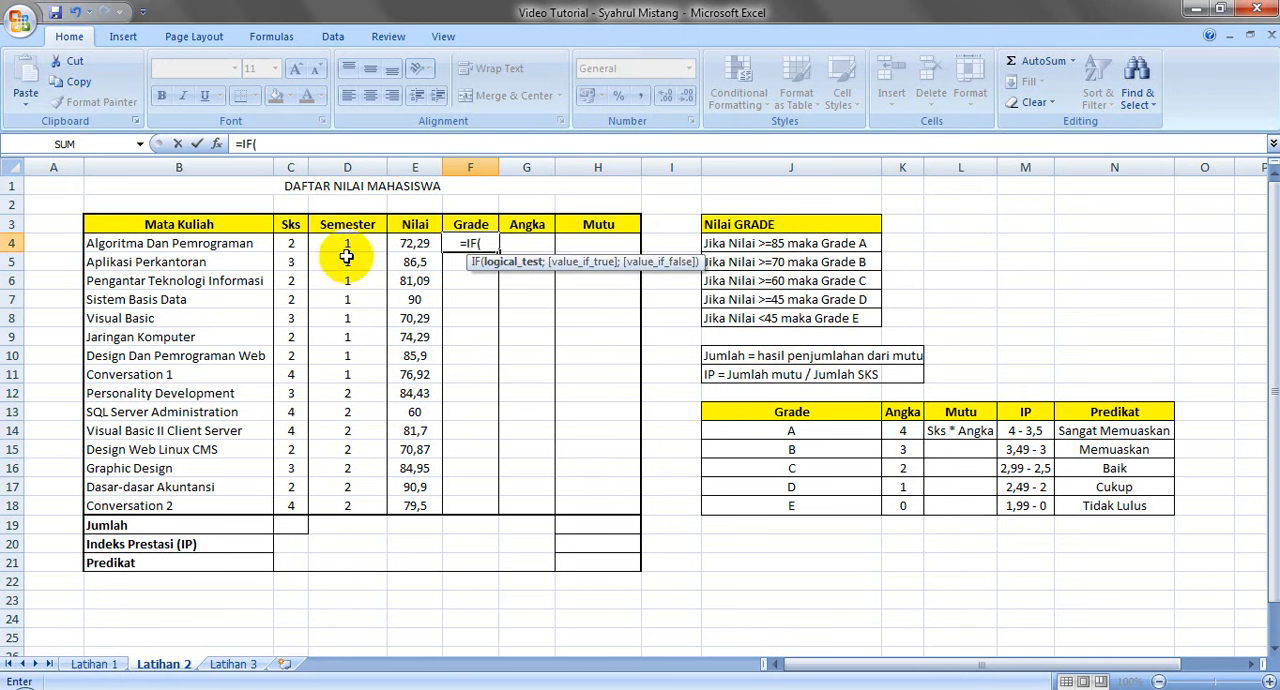
left_click(407, 244)
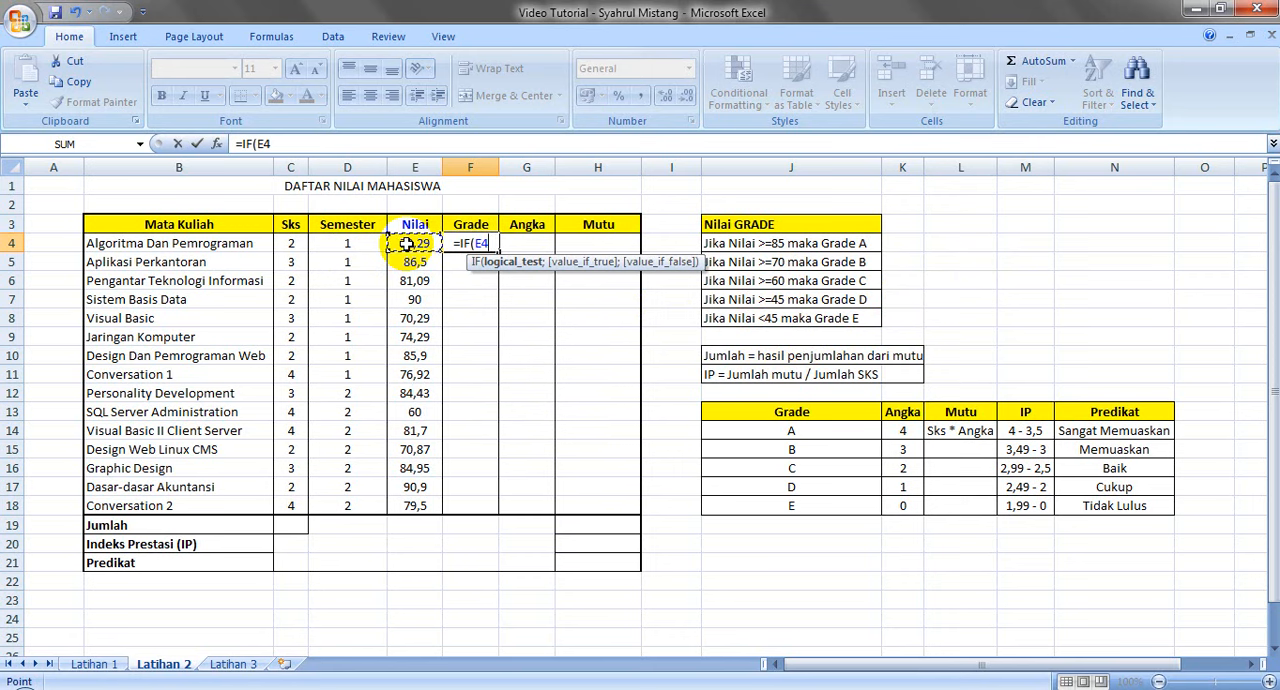
type(">=")
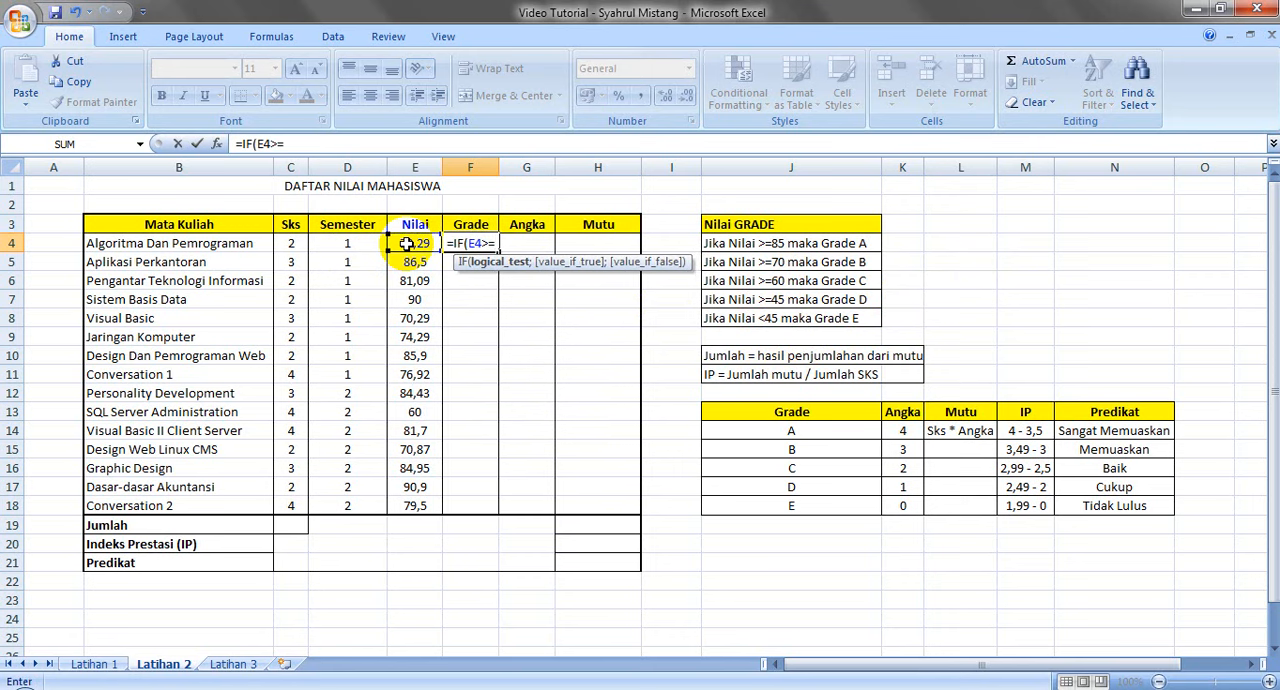
type("85")
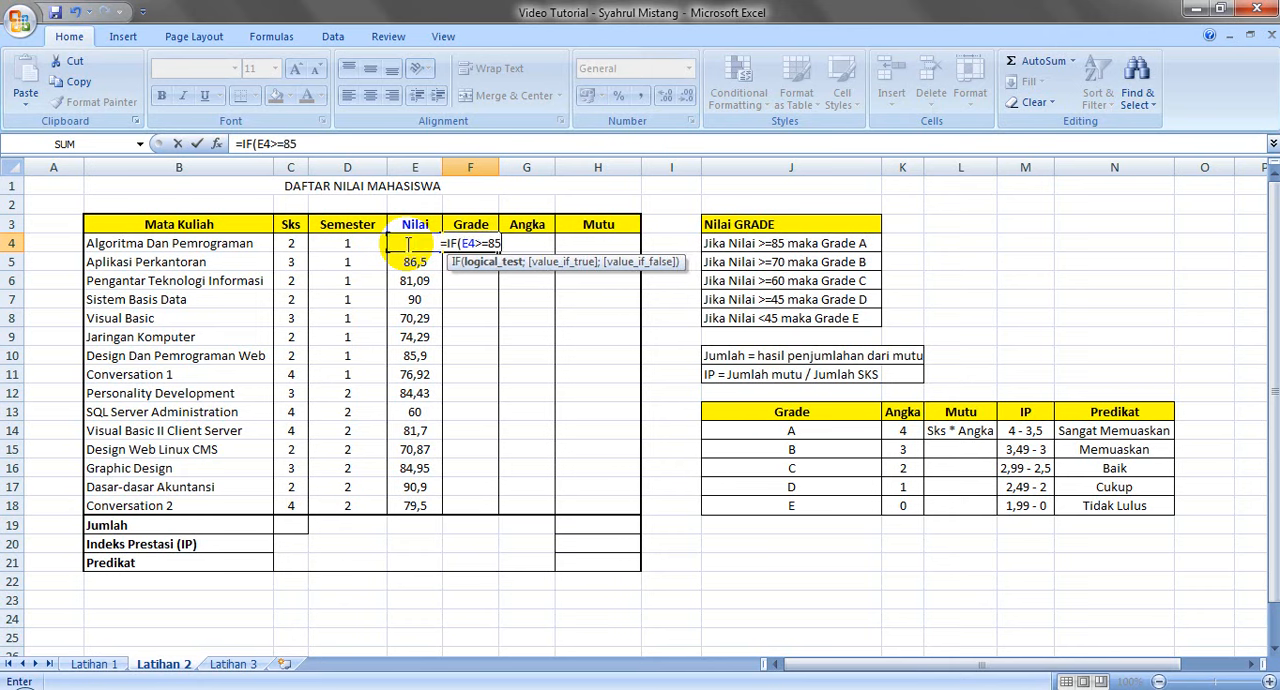
type(";")
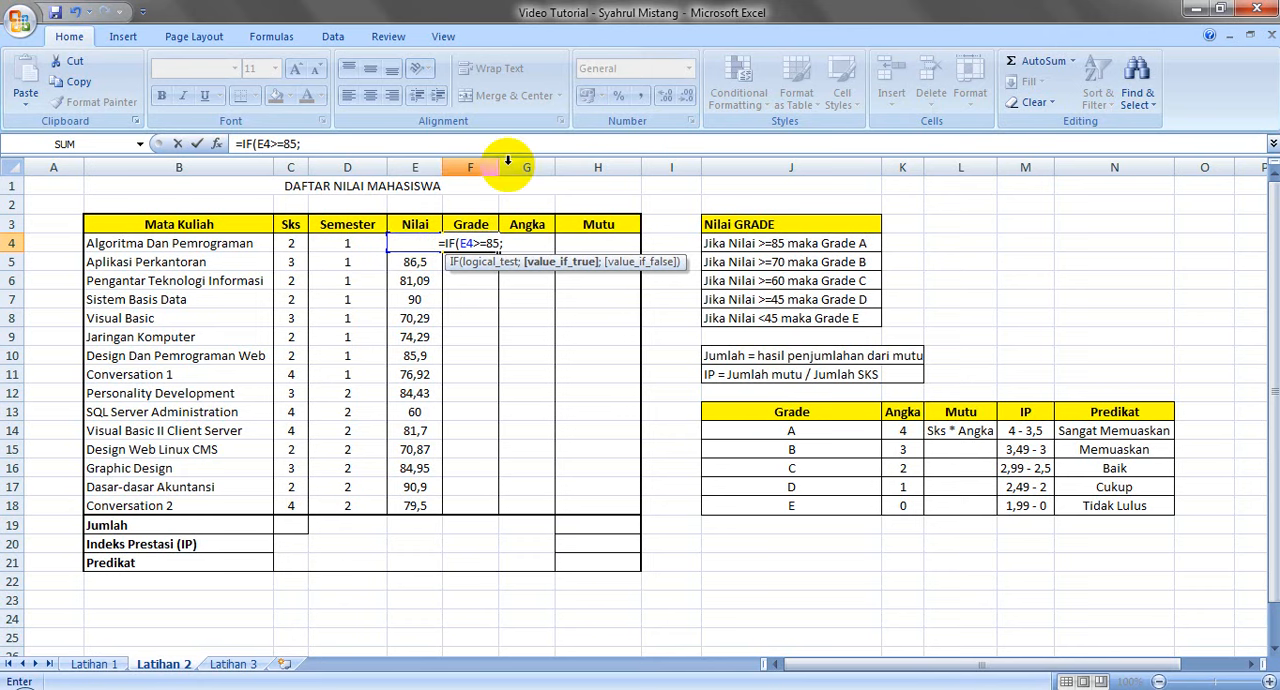
type("\"a")
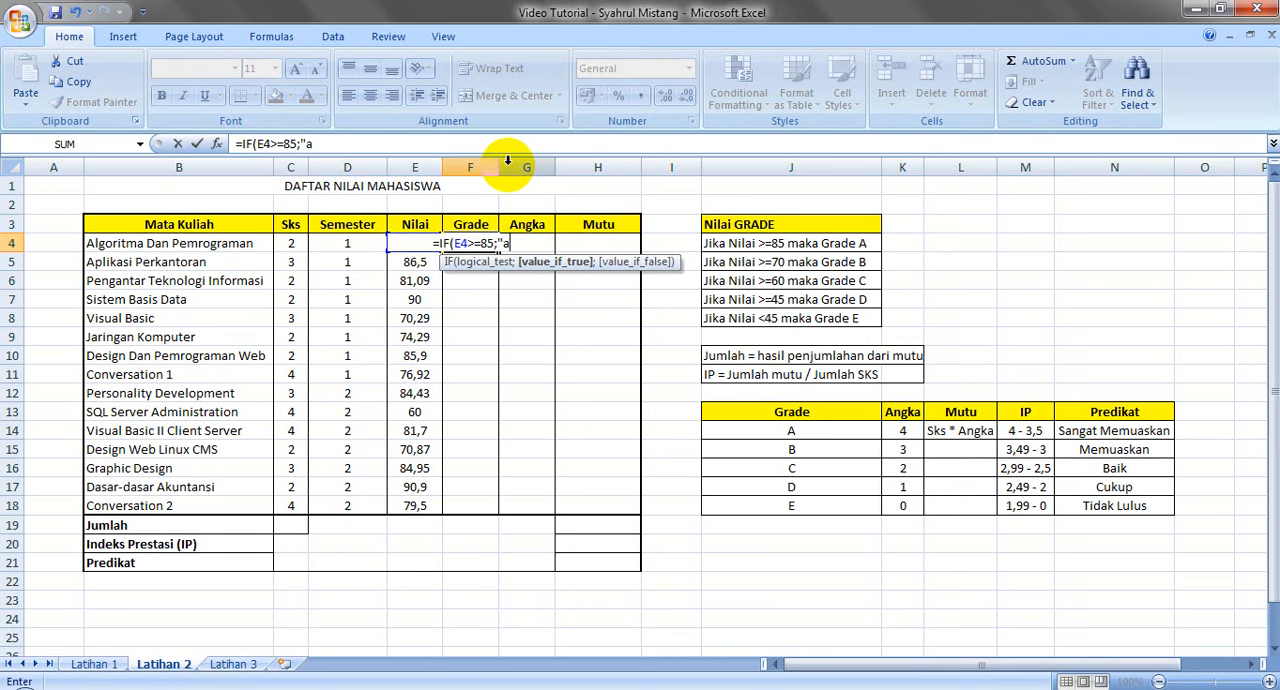
key("BackSpace")
type("A\"")
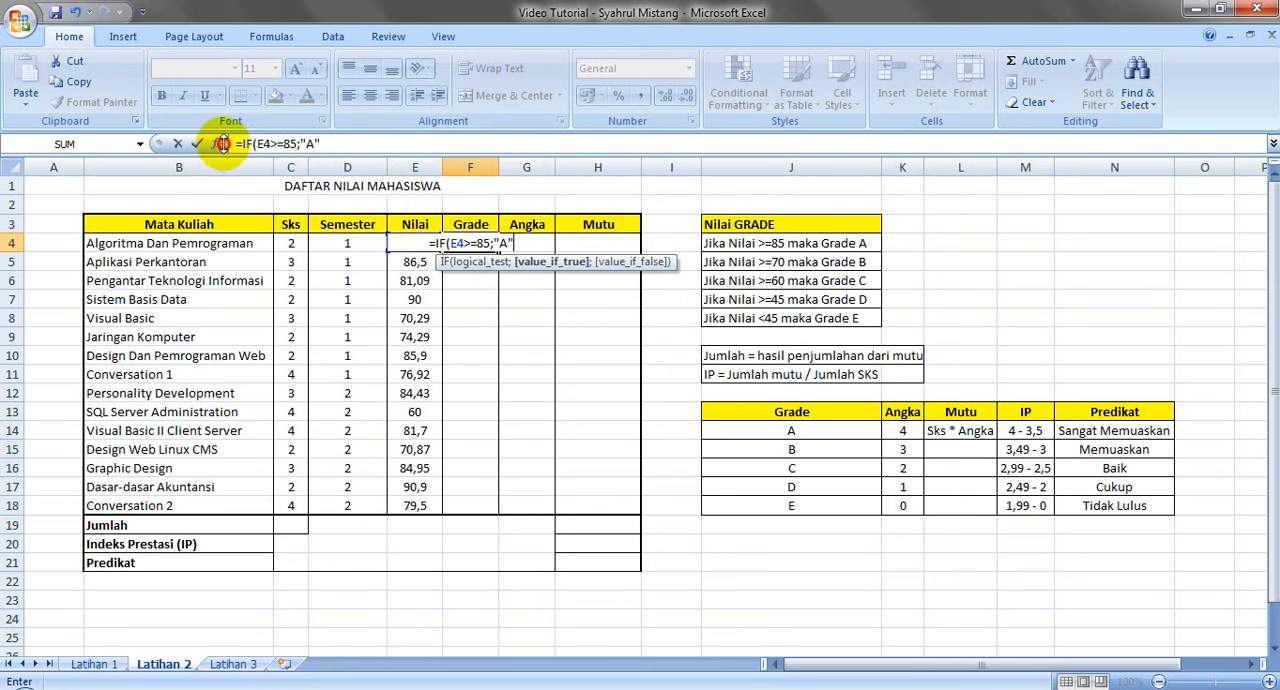
Clear the unfinished formula from cell F4 and re-enter =IF(E4>=85;"A" in the same cell
left_click_drag(322, 143, 177, 143)
key("BackSpace")
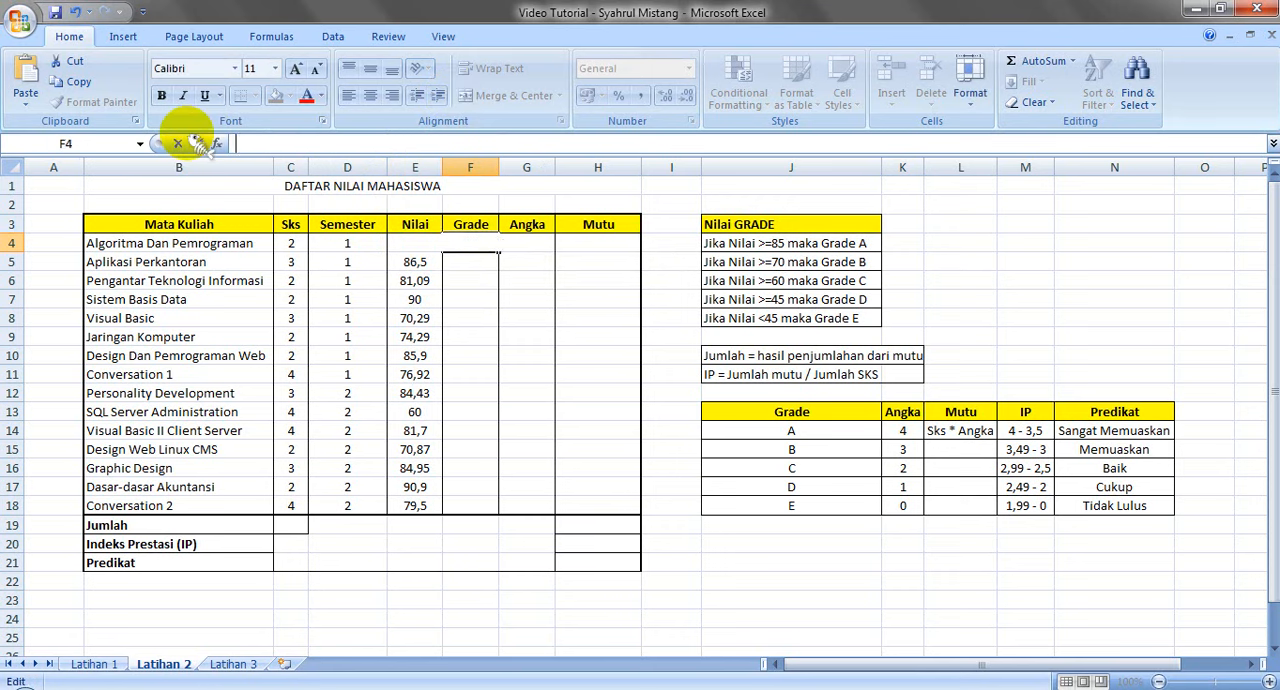
left_click(178, 143)
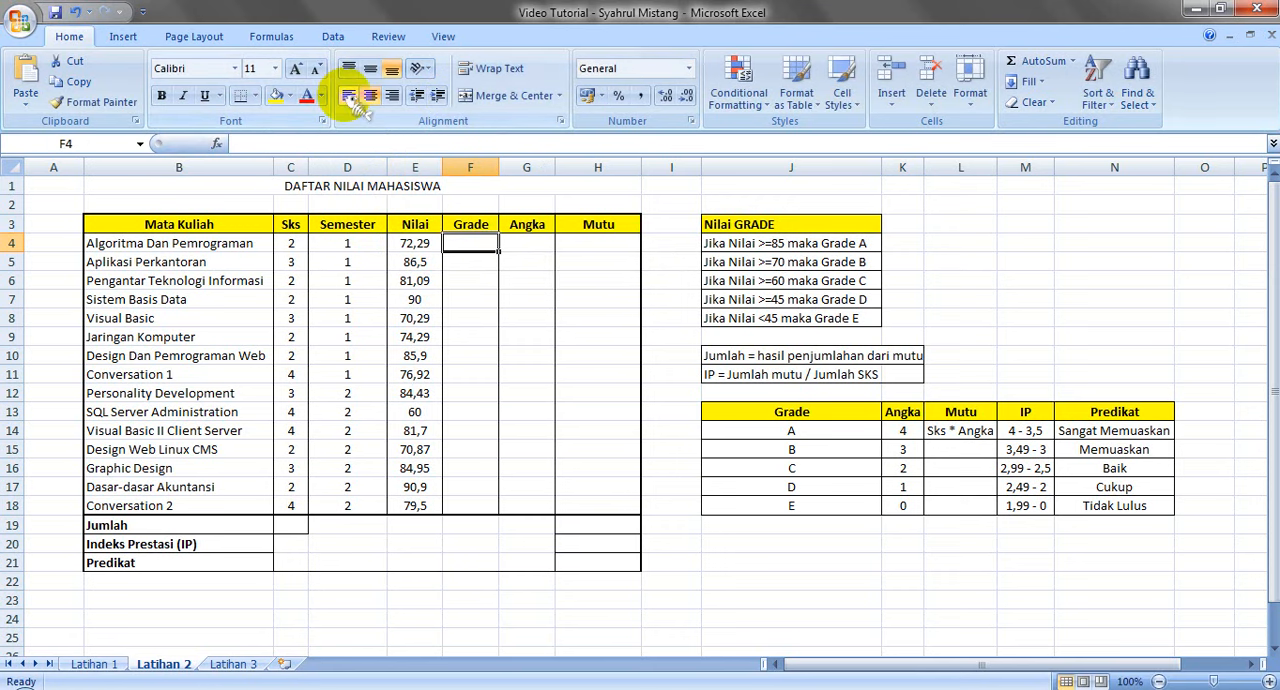
type("=IF(E4>=85;\"A\"")
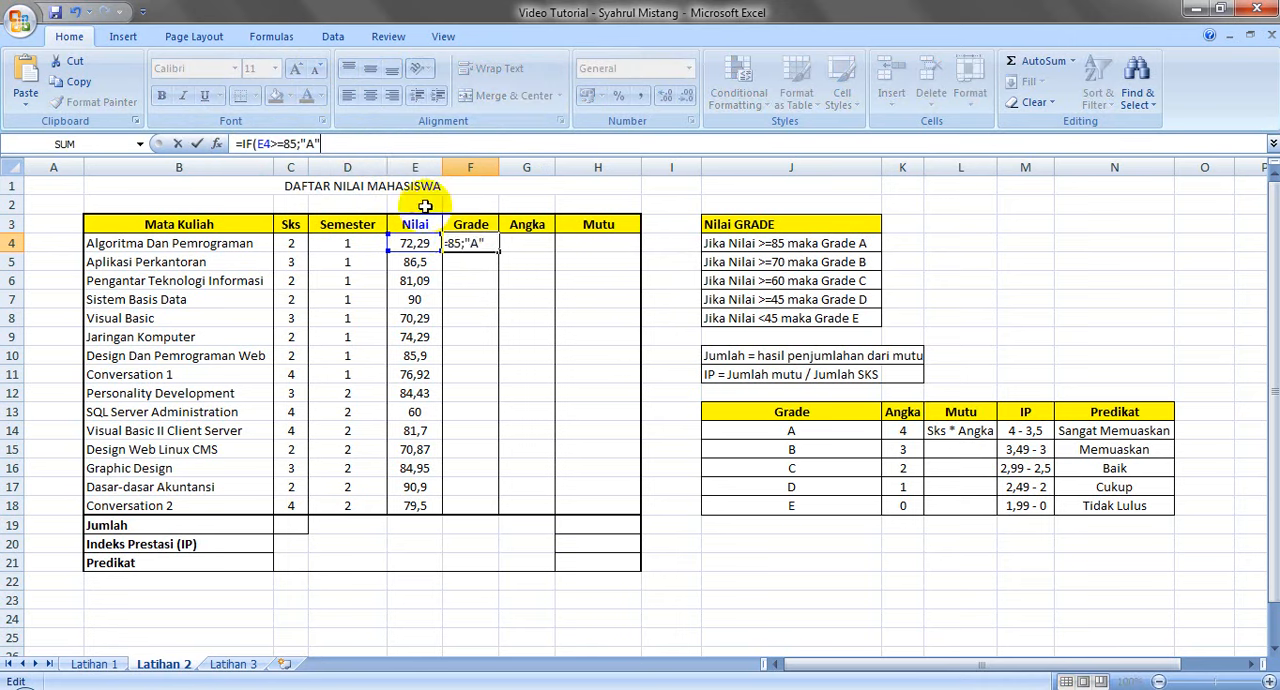
Extend the F4 formula with a semicolon and a nested copy of its condition, IF(E4>=85;"A";
left_click(485, 243)
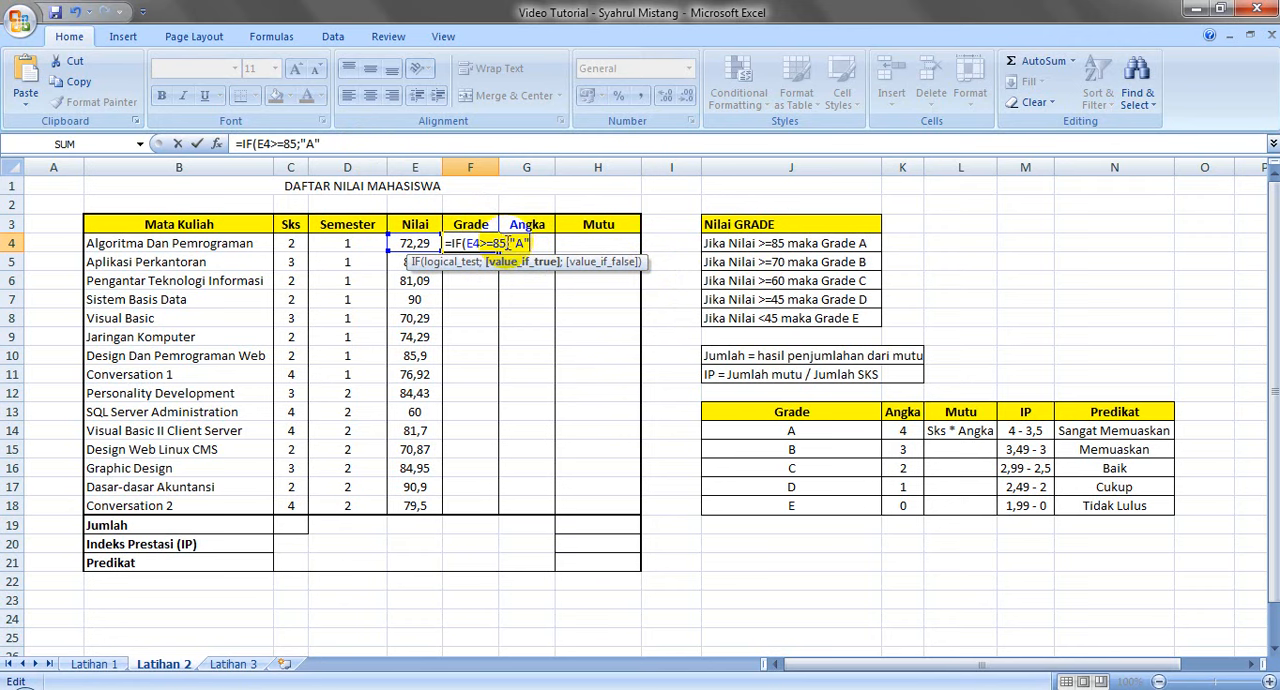
left_click(497, 243)
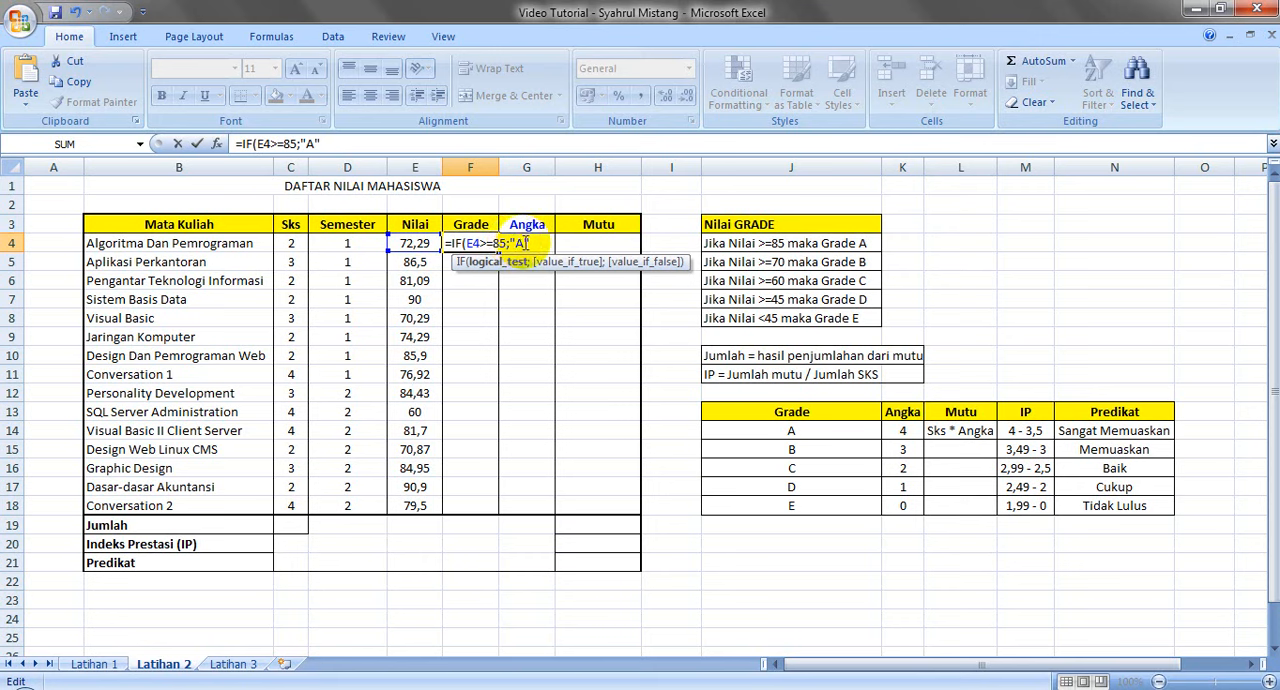
left_click(523, 243)
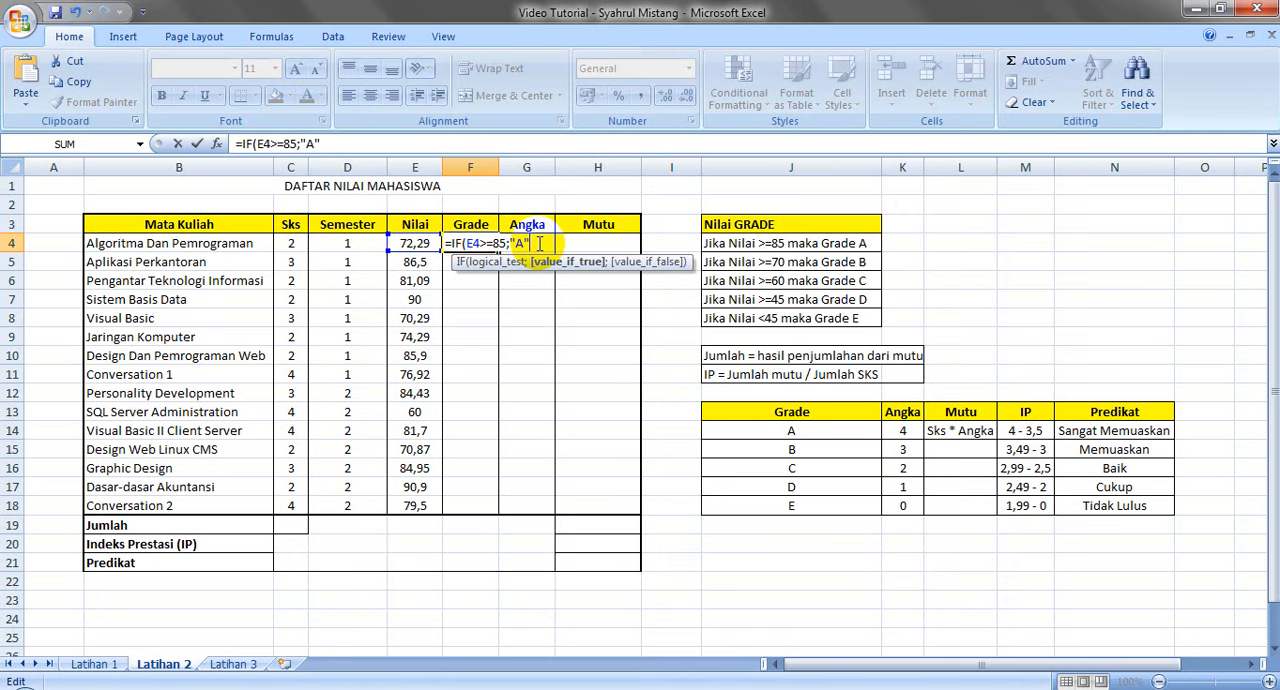
type(";")
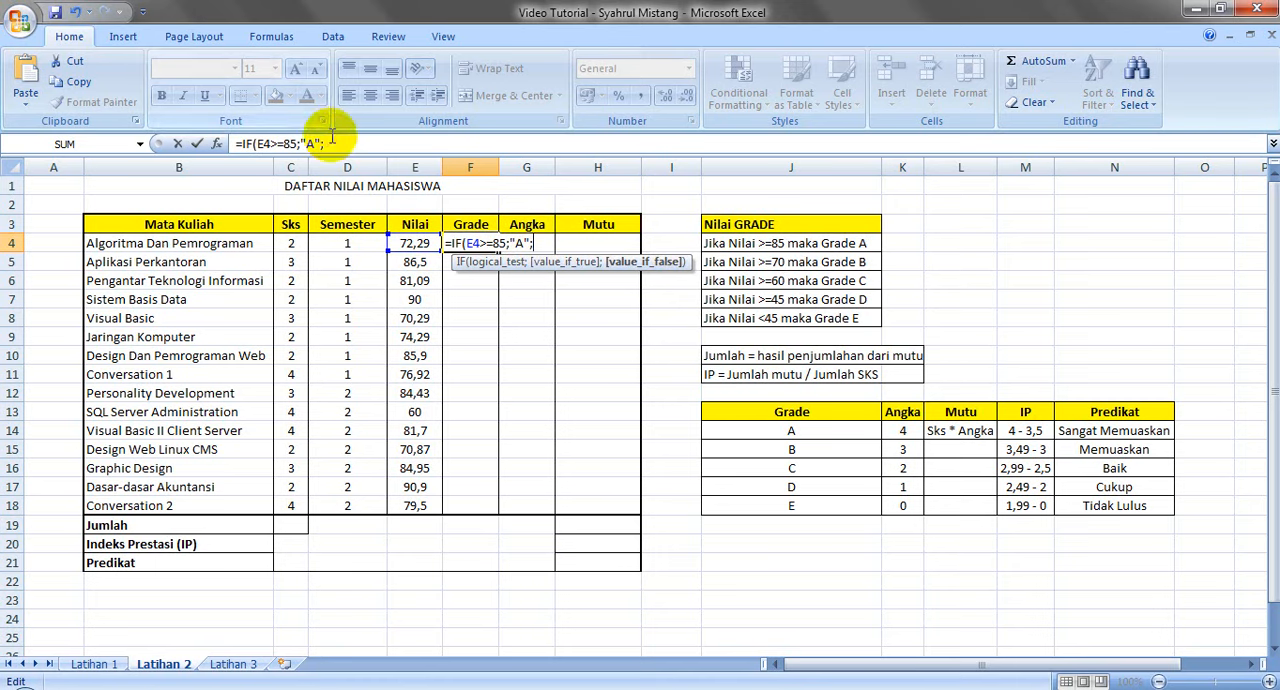
left_click_drag(330, 143, 246, 143)
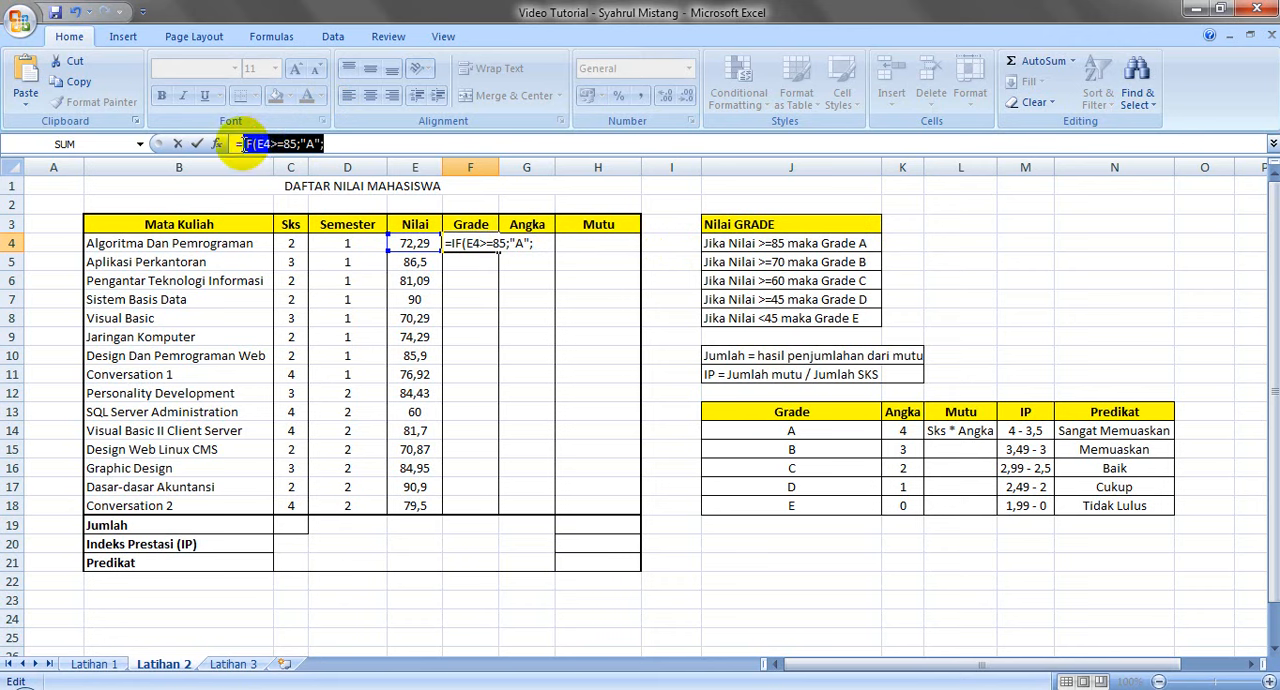
key("ctrl+c")
left_click(342, 143)
key("ctrl+v")
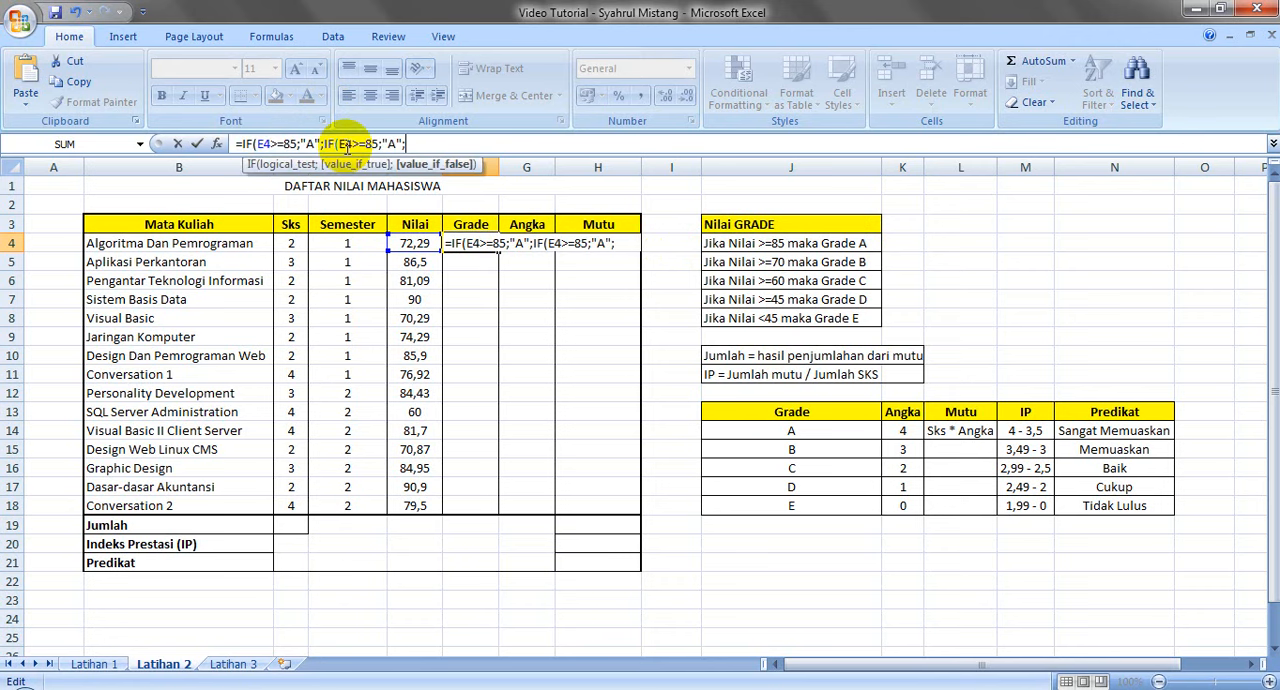
Change the nested condition in the F4 formula to IF(E4>=70;"B";
left_click(375, 143)
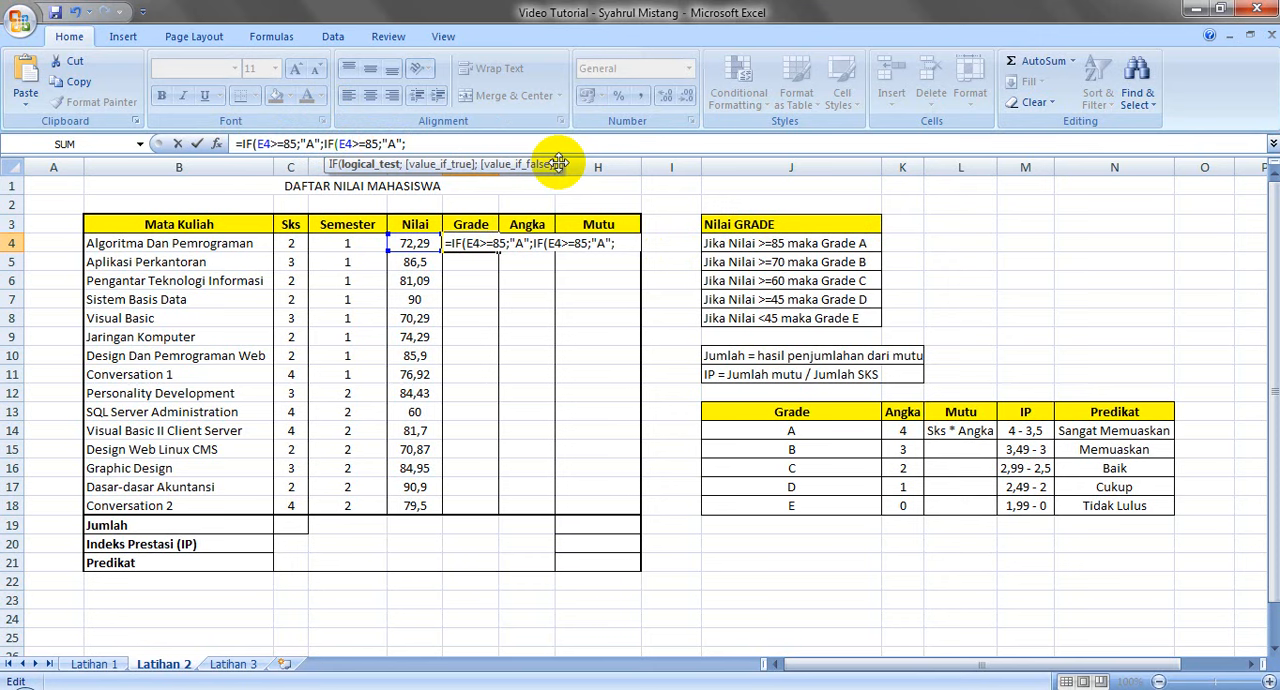
key("BackSpace")
key("BackSpace")
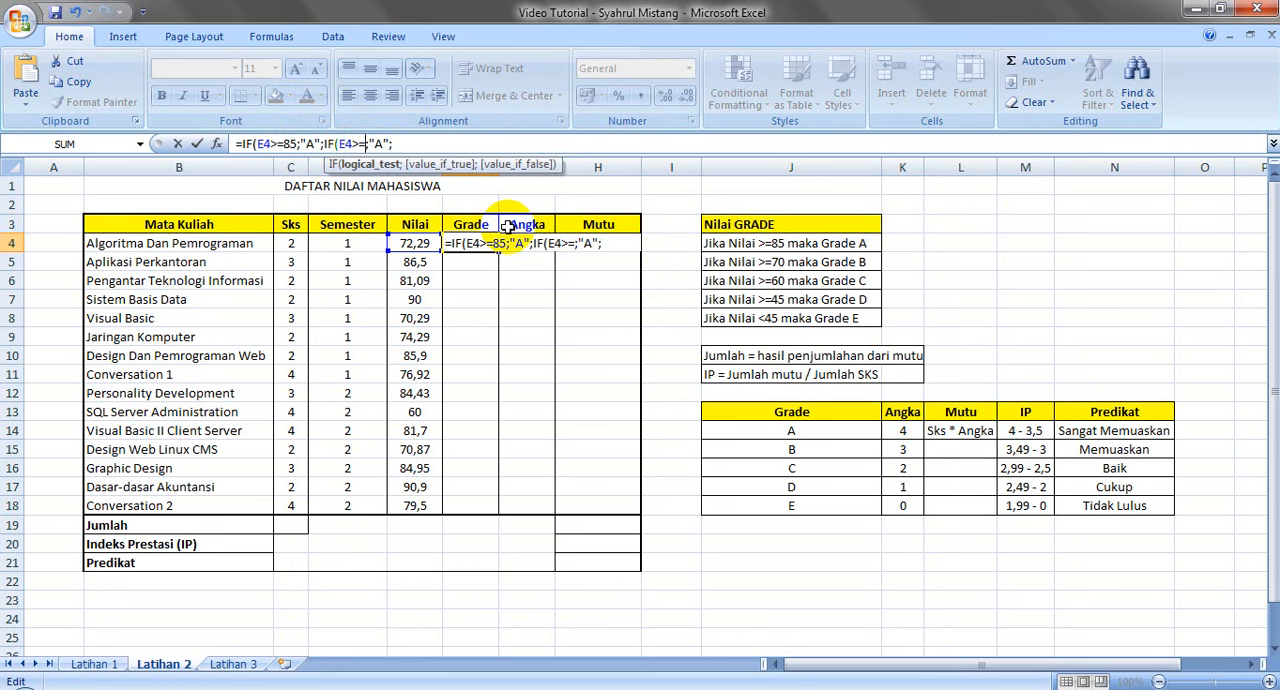
type("70")
key("Right")
key("Left")
key("Left")
key("BackSpace")
type("B")
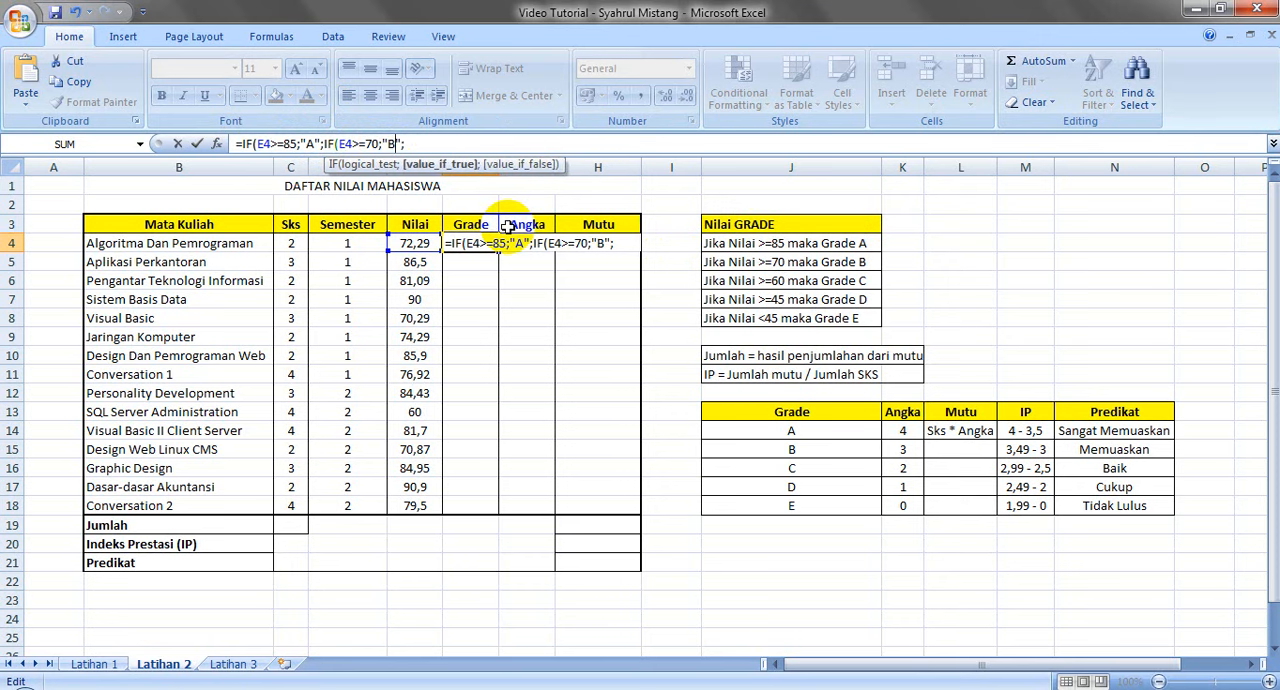
key("Home")
key("ctrl+v")
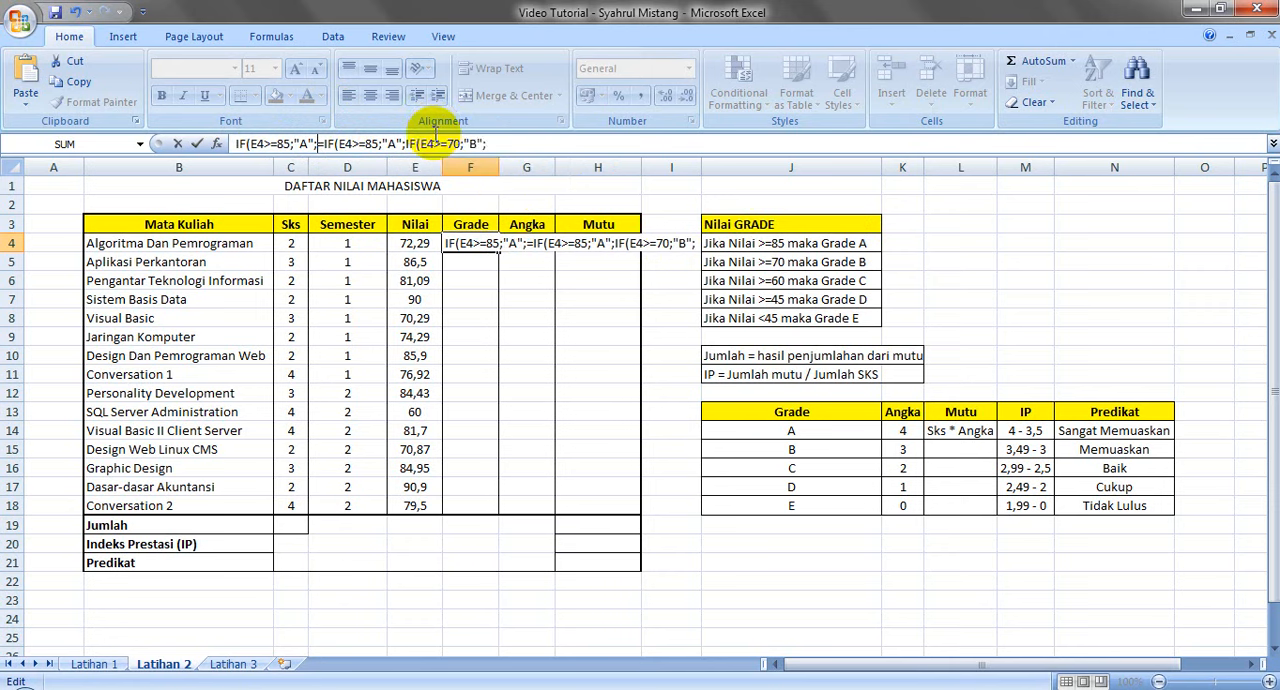
key("ctrl+z")
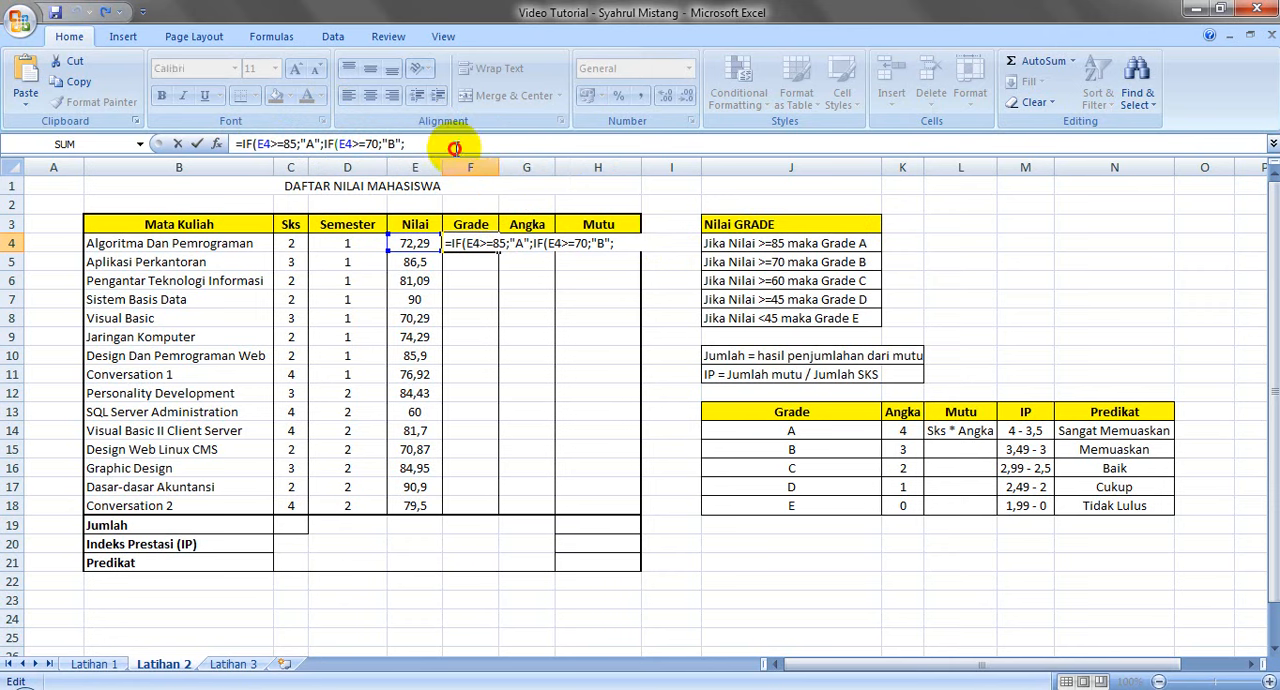
Append a third nested condition, IF(E4>=60;"C";, to the end of the F4 formula by reusing the copied condition
key("ctrl+v")
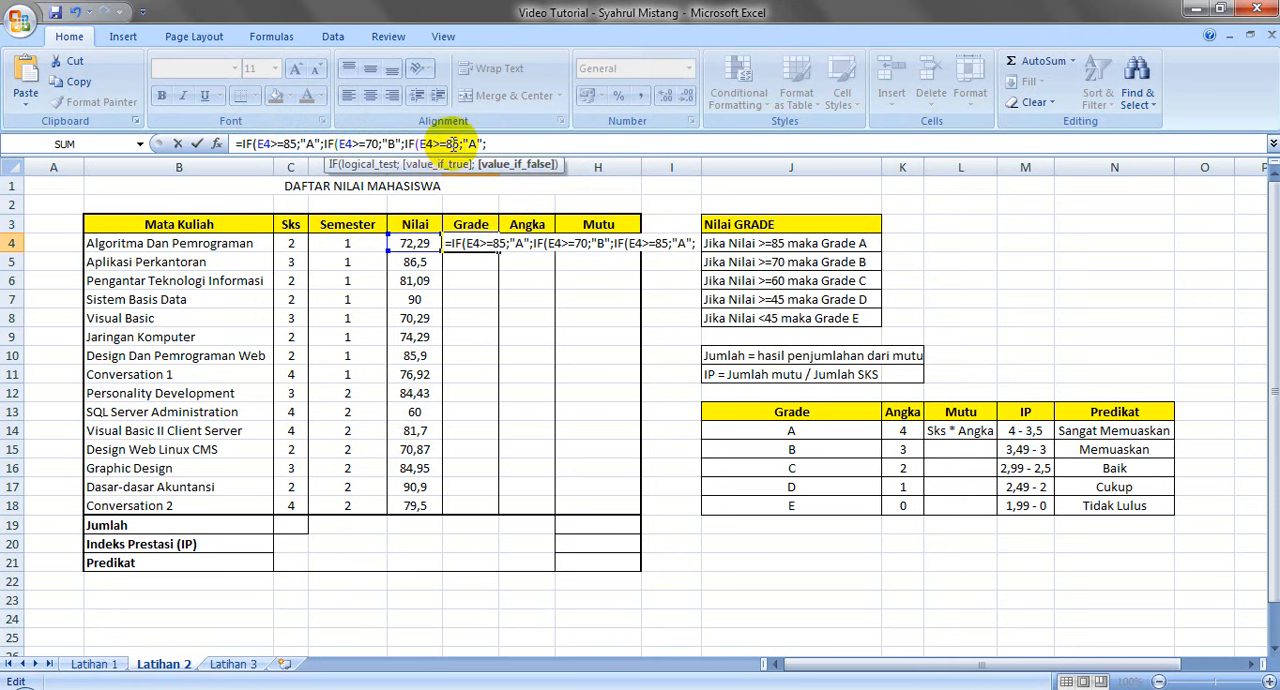
key("Left")
key("Left")
key("Left")
key("Left")
key("Left")
key("BackSpace")
key("BackSpace")
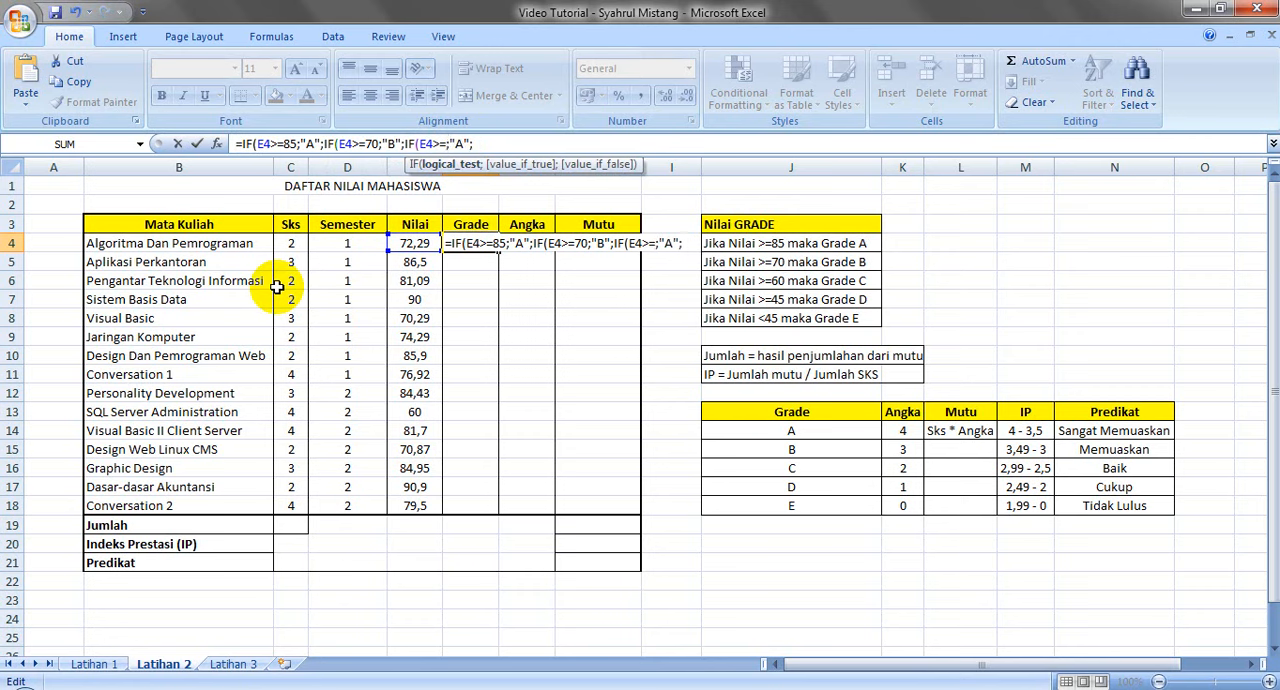
type("60")
key("Right")
key("Right")
key("Delete")
type("C")
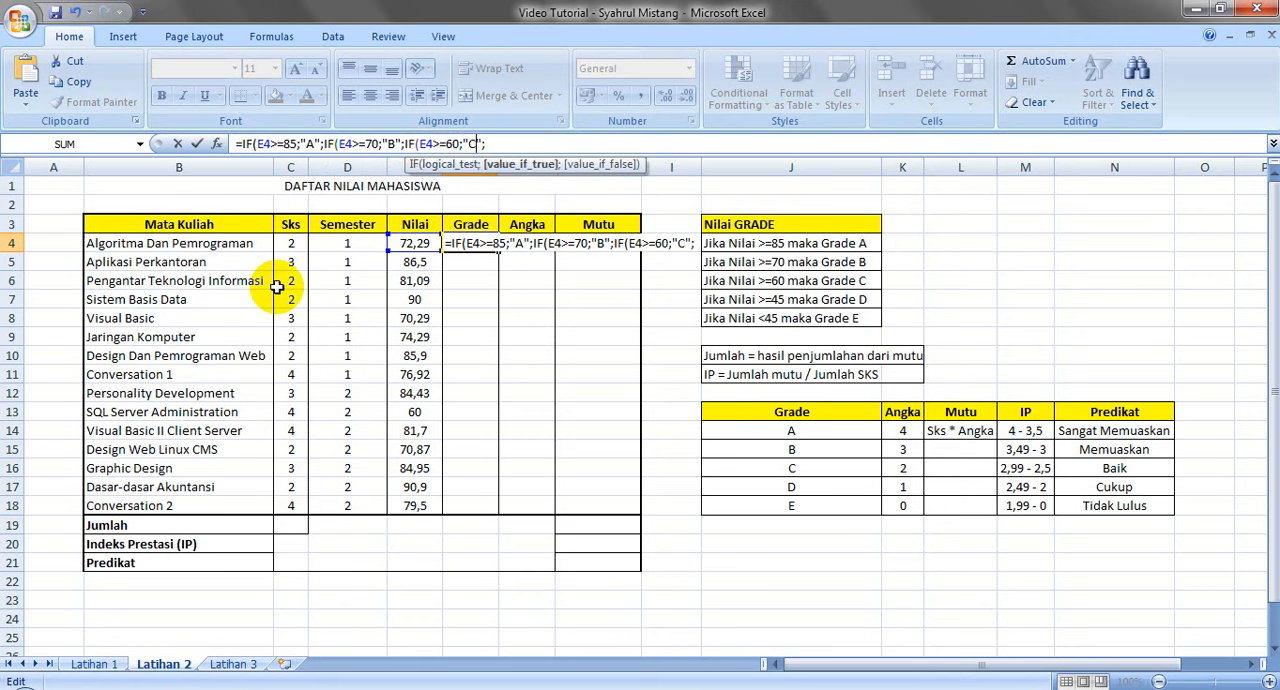
Add a fourth nested condition to the F4 formula from the copied one, changed to IF(E4>=45;"D";
key("Right")
key("Right")
key("ctrl+v")
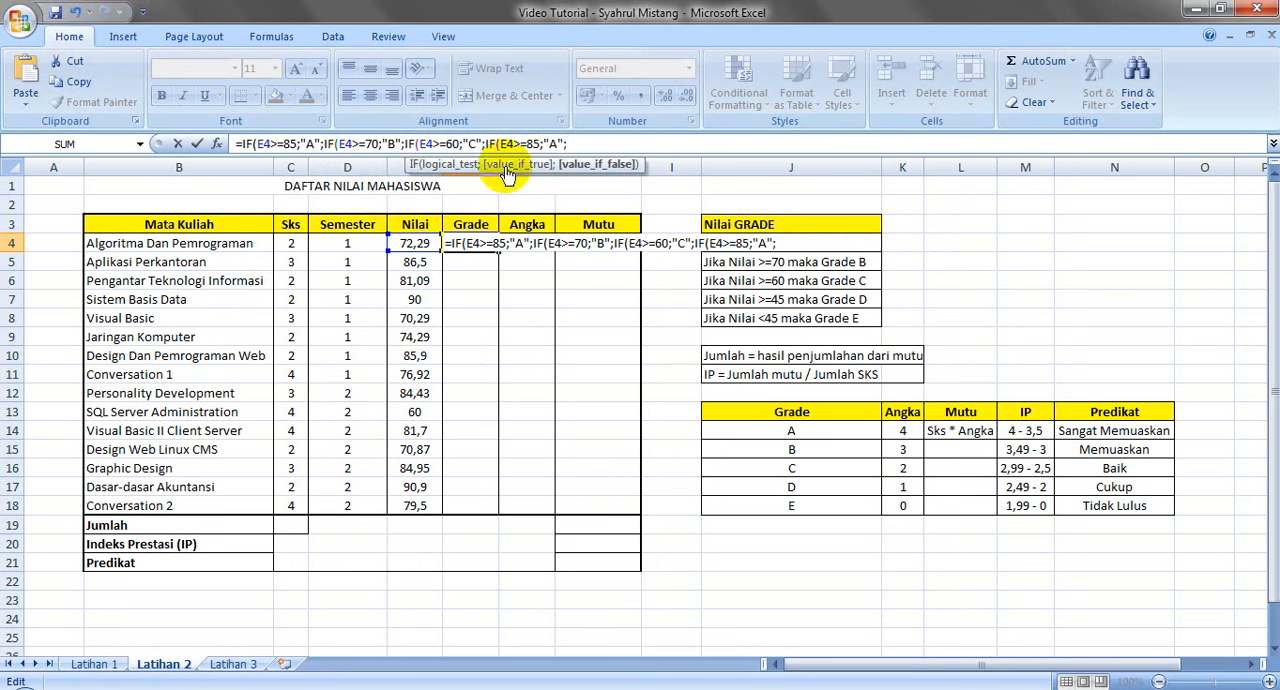
left_click(535, 143)
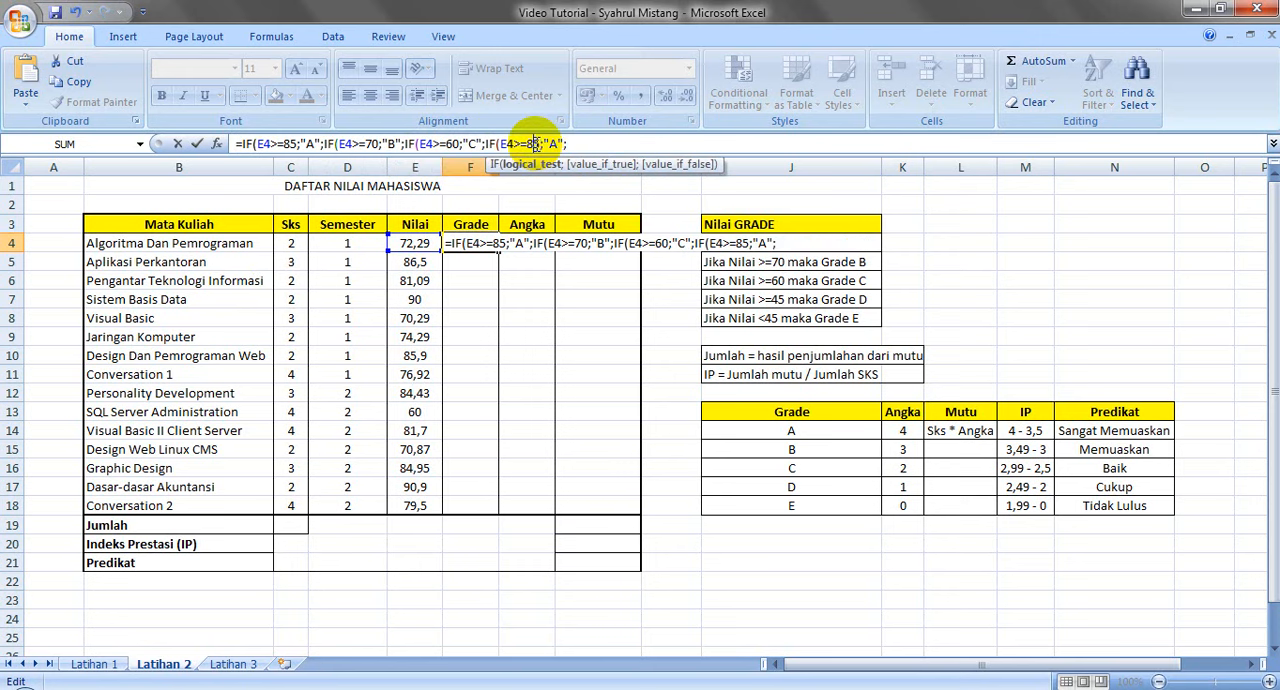
key("BackSpace")
type("4")
left_click(555, 143)
key("BackSpace")
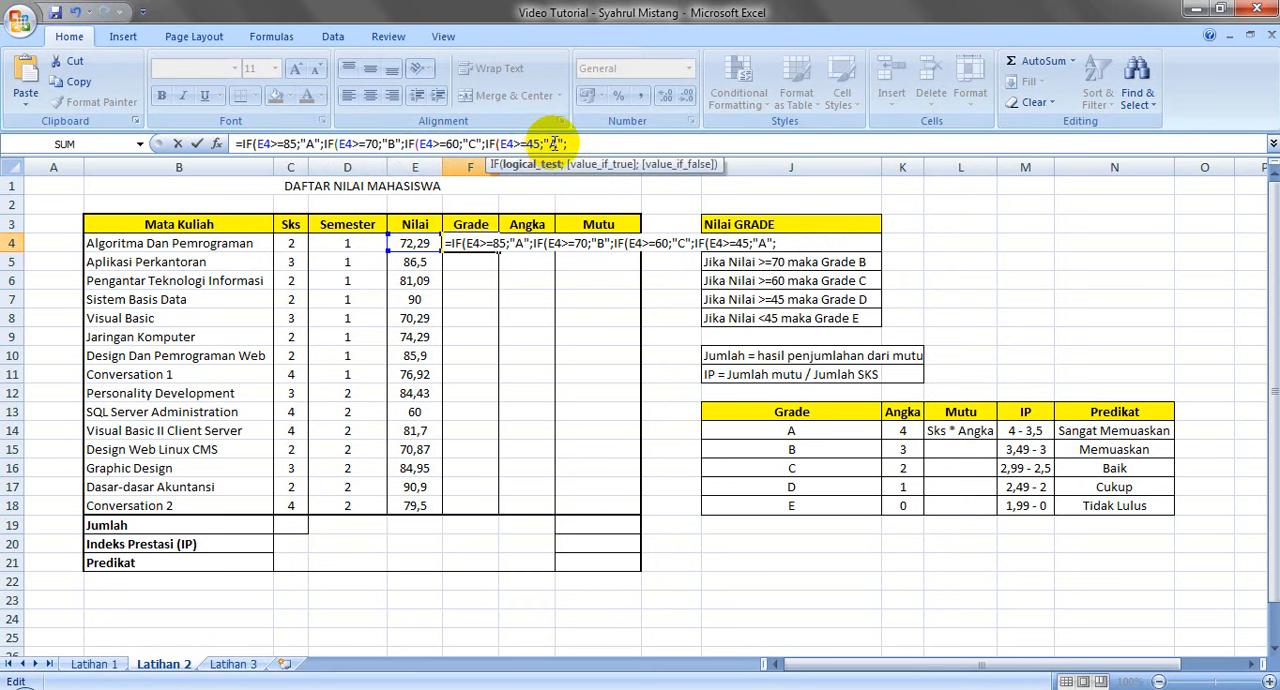
type("D")
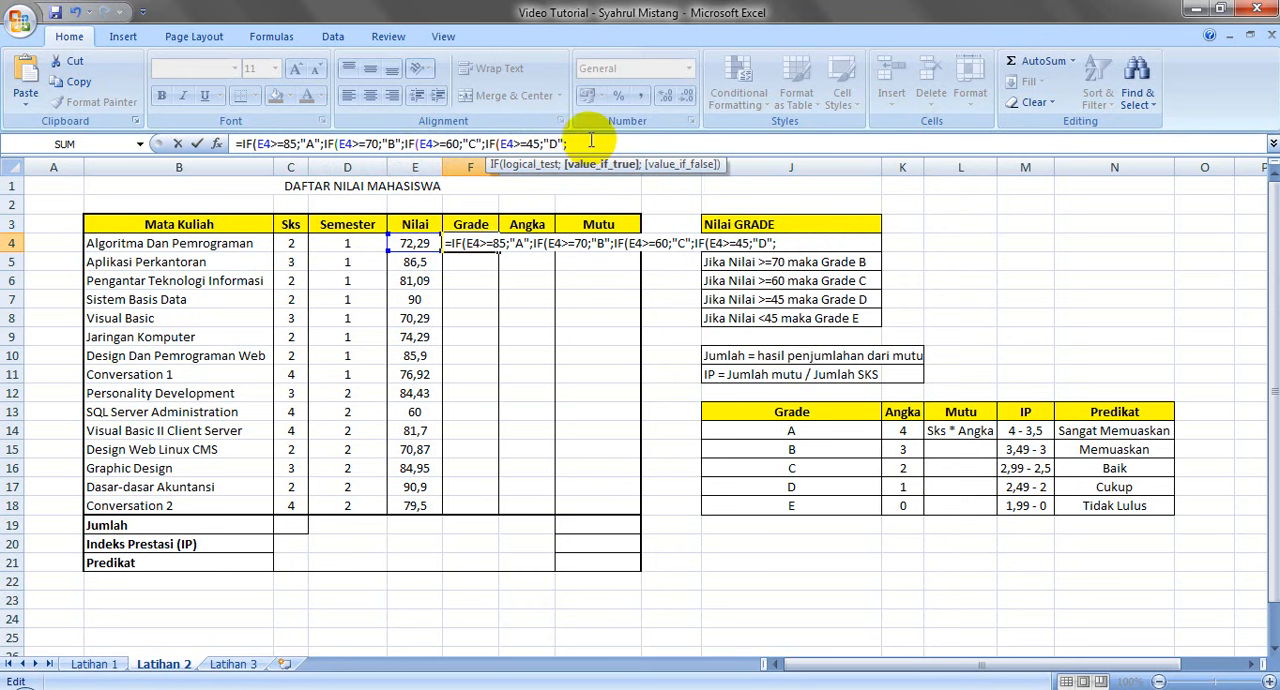
Finish the F4 formula with "E" as the final result, accept the proposed closing parentheses, and review them in the formula
left_click(586, 140)
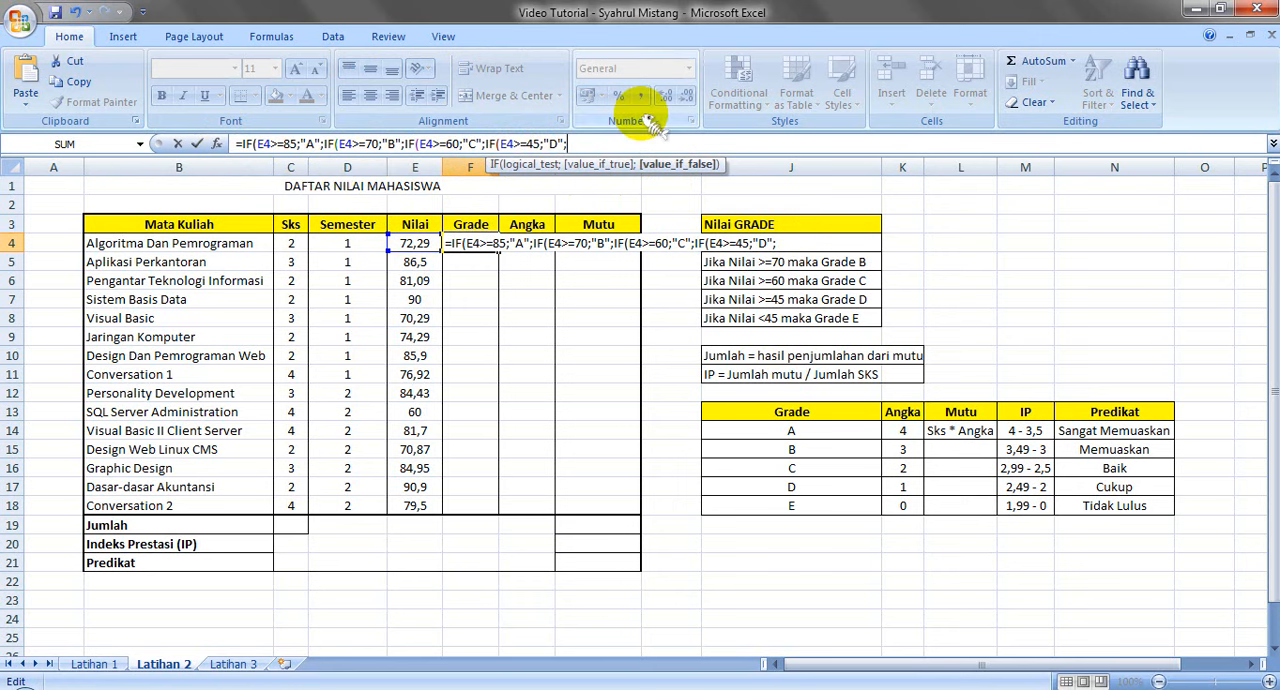
type("E")
type("\"E")
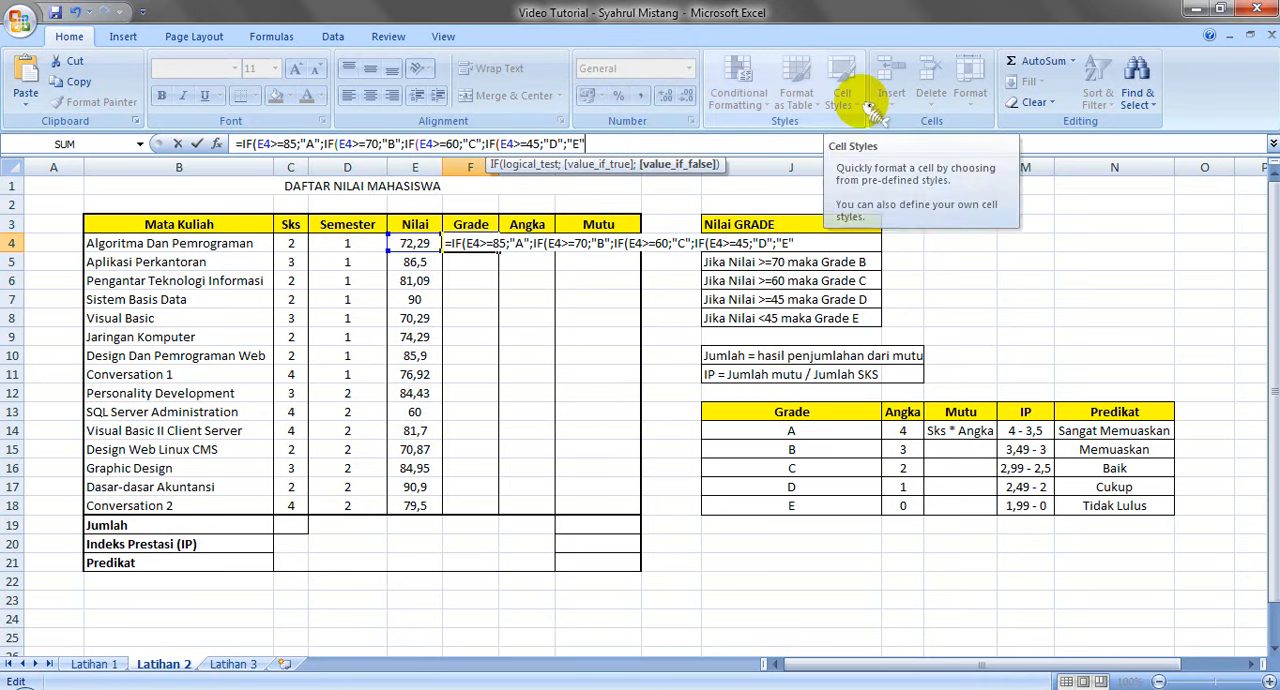
key("Return")
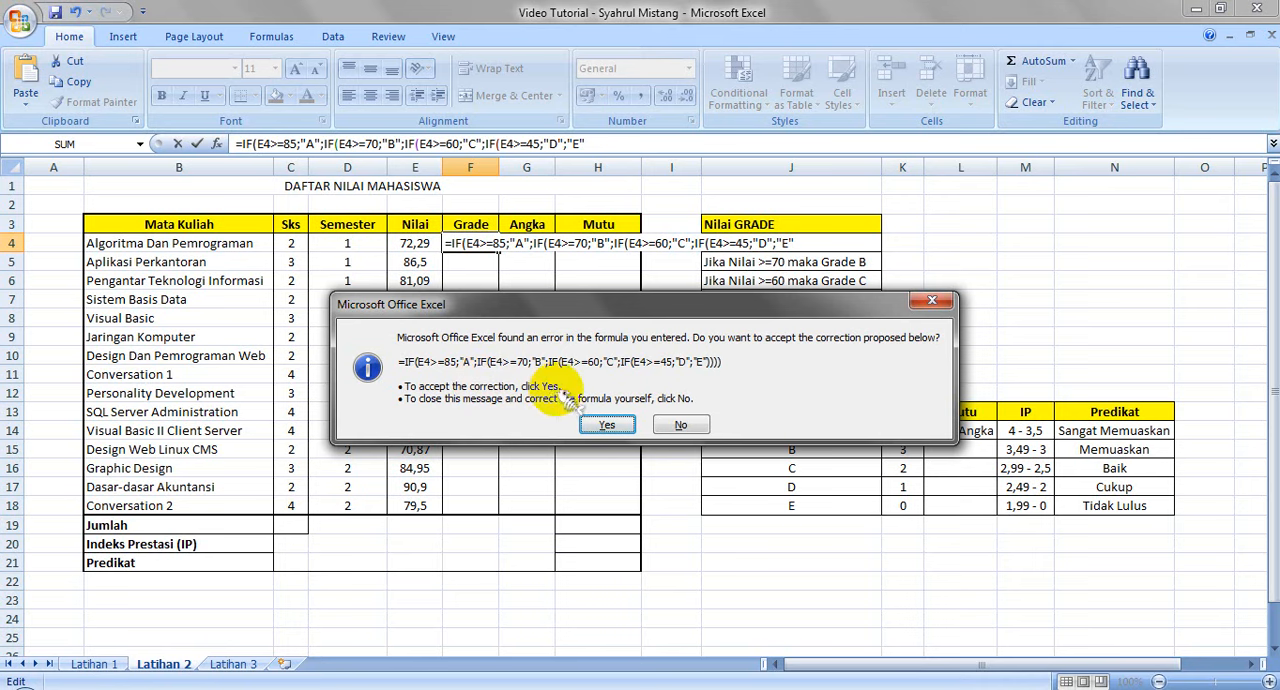
left_click(598, 421)
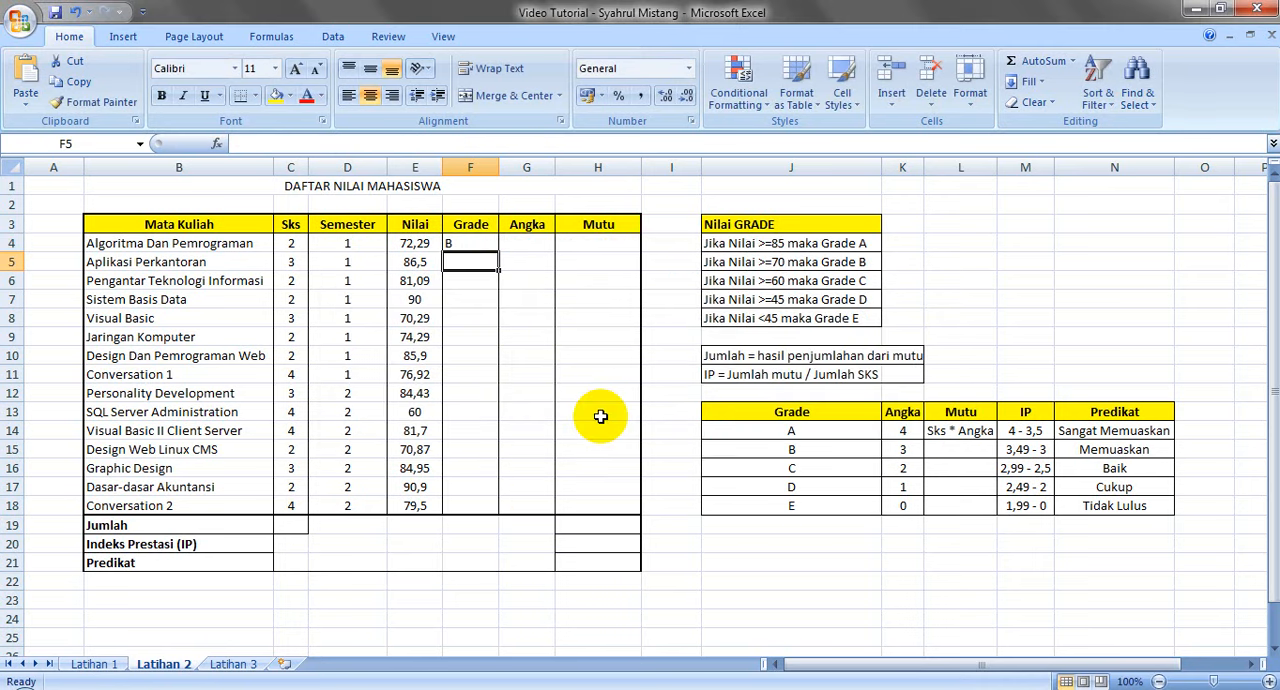
left_click(470, 246)
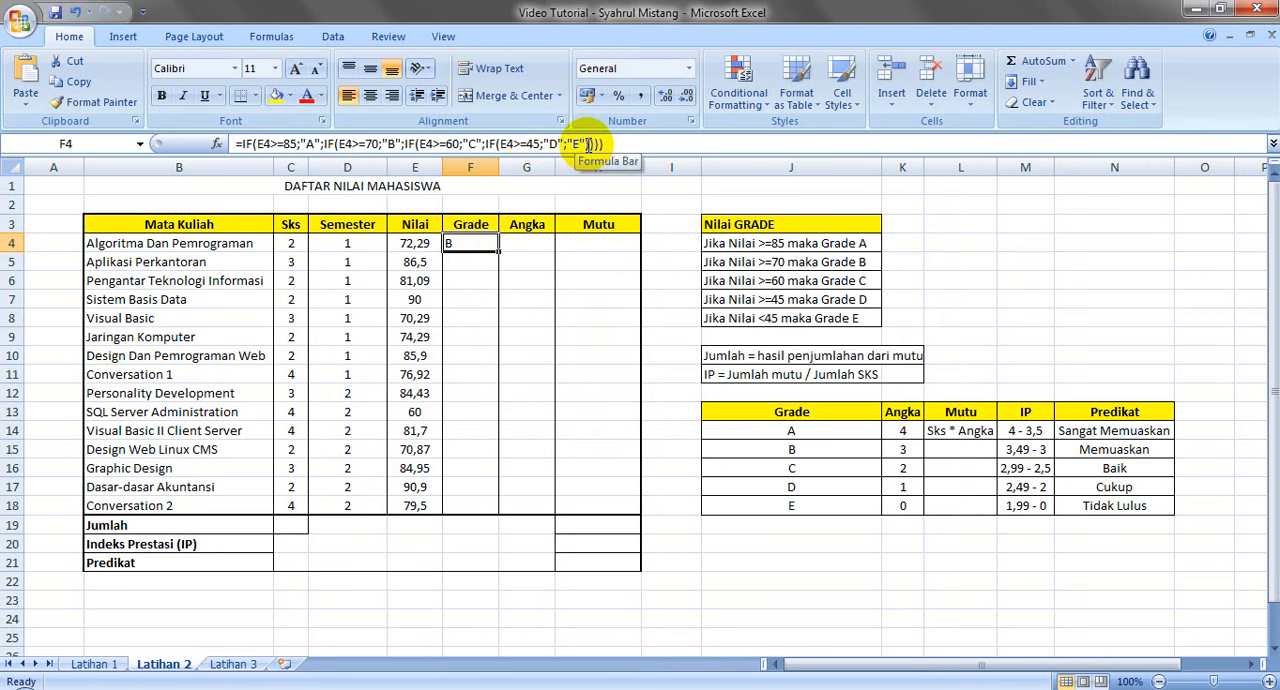
left_click_drag(586, 144, 615, 144)
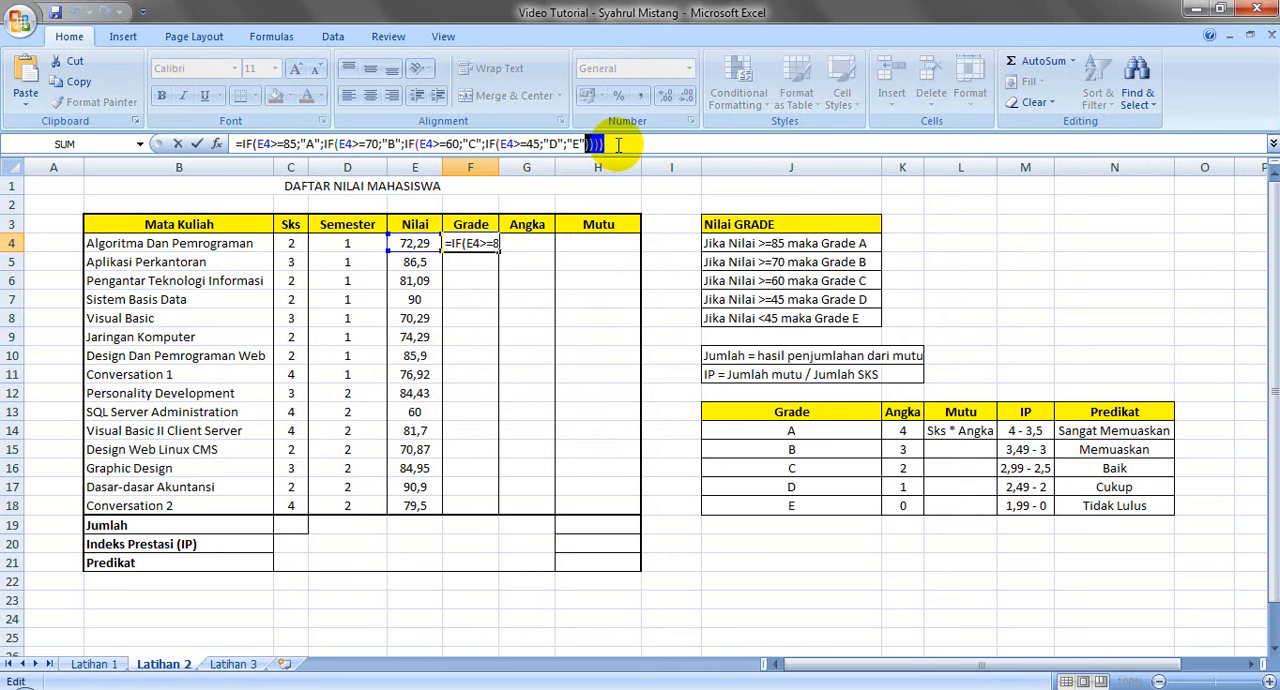
left_click(618, 145)
key("Return")
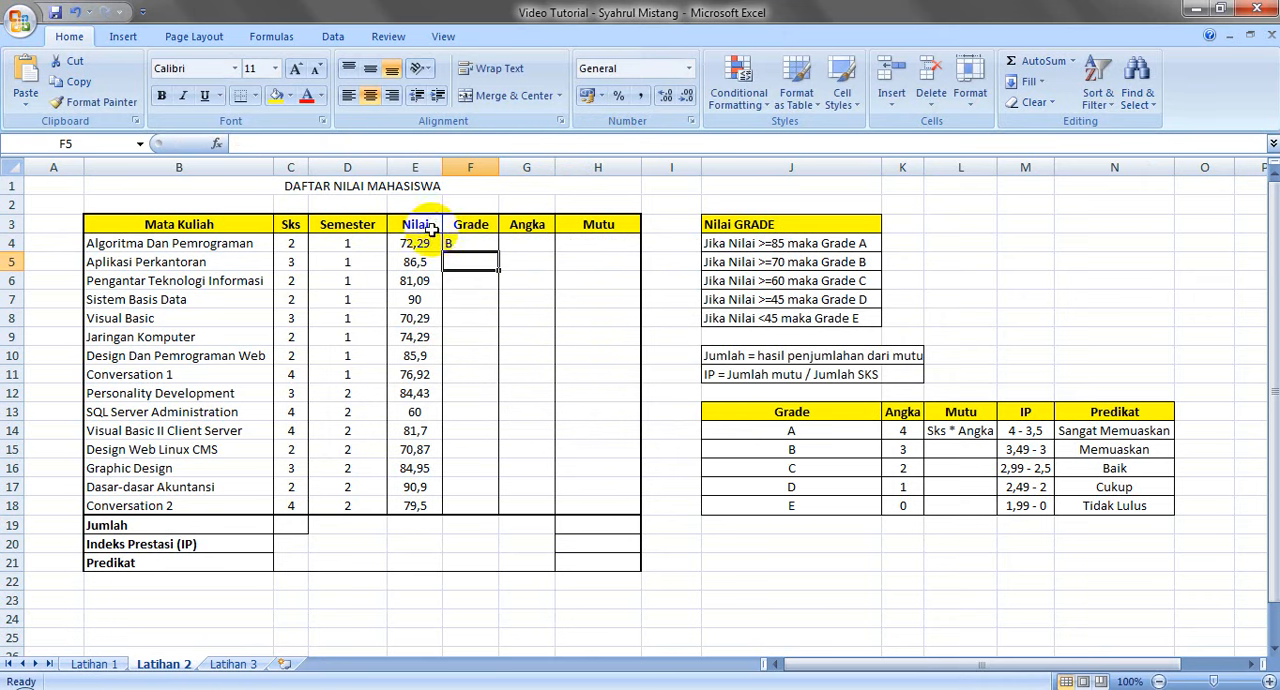
Fill the grade formula from F4 down through F18 and check the copied formulas in the Grade column
left_click(474, 241)
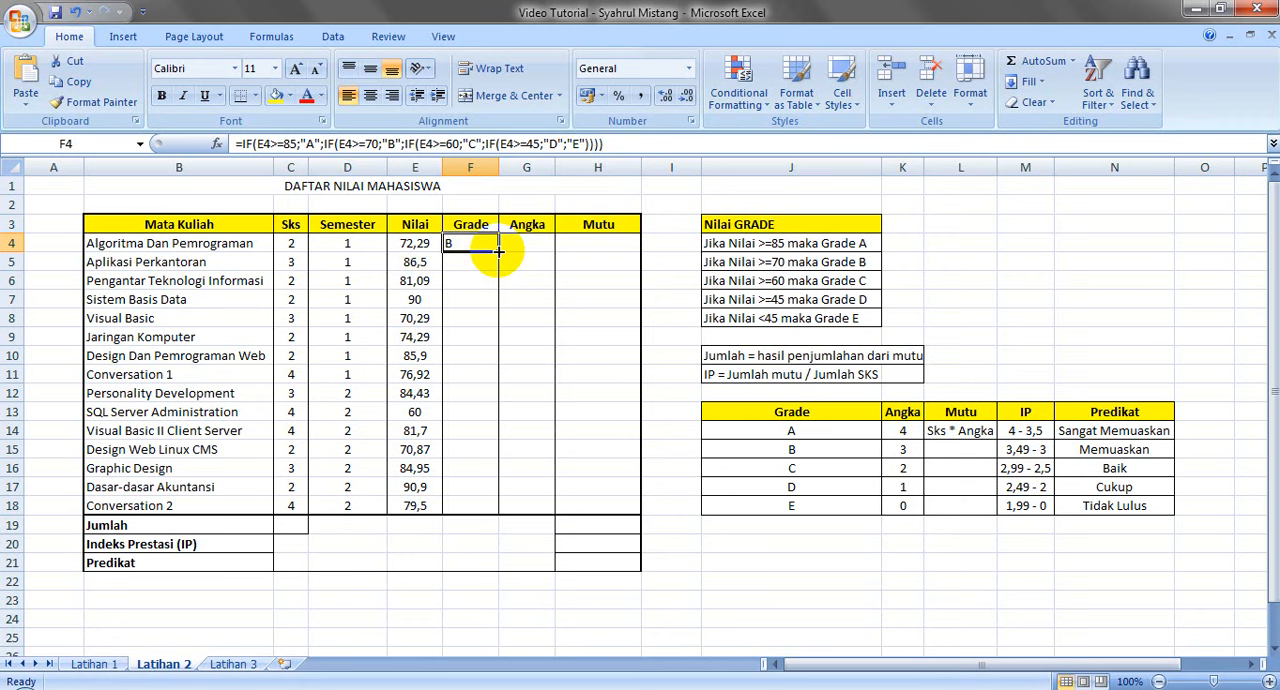
left_click_drag(498, 251, 504, 512)
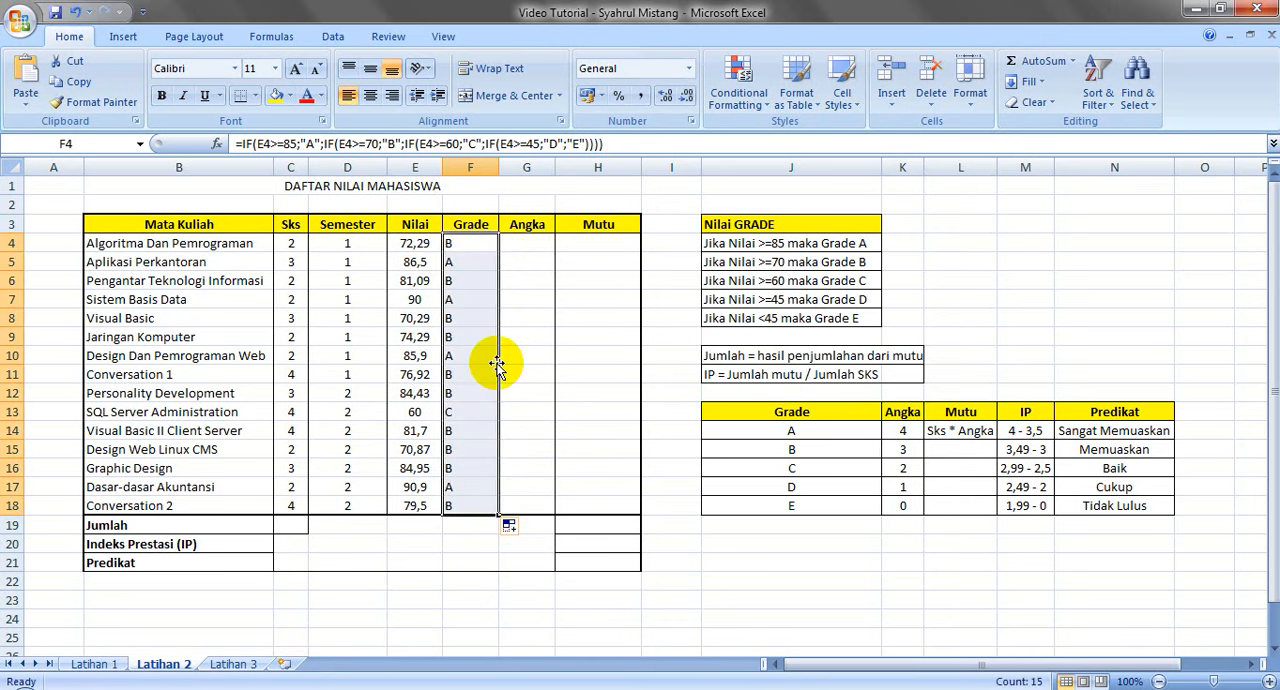
left_click(466, 410)
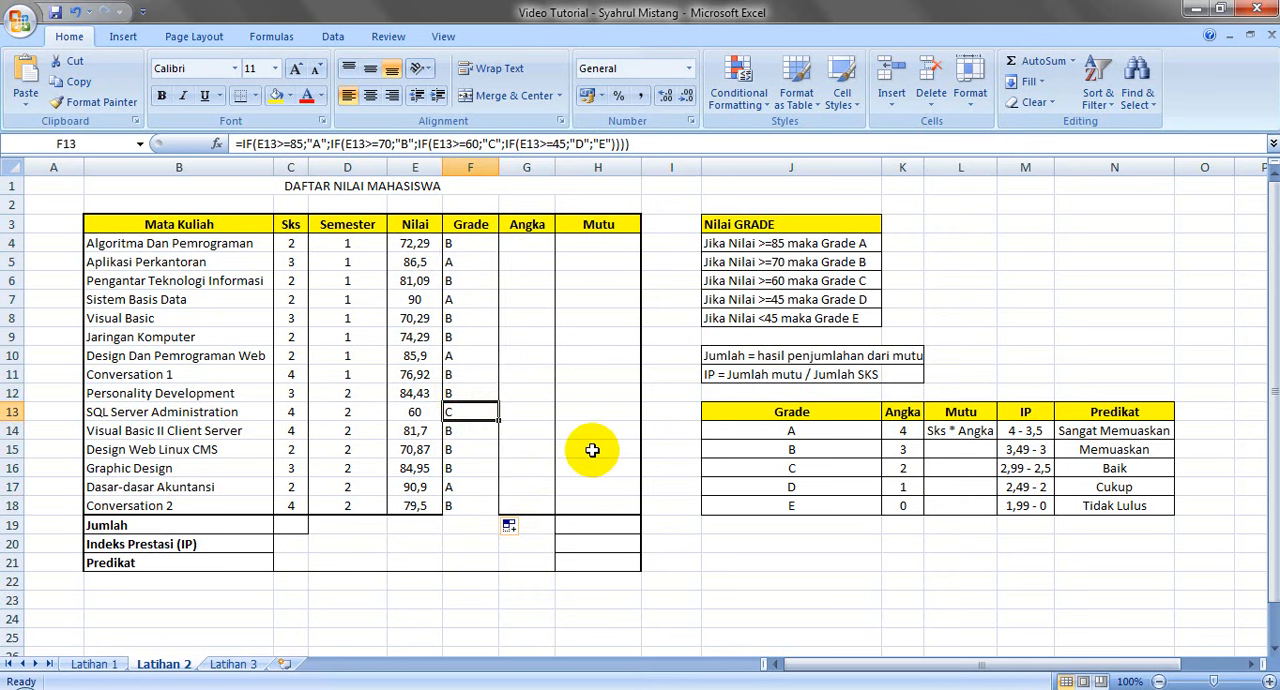
left_click(469, 267)
key("Down")
key("Down")
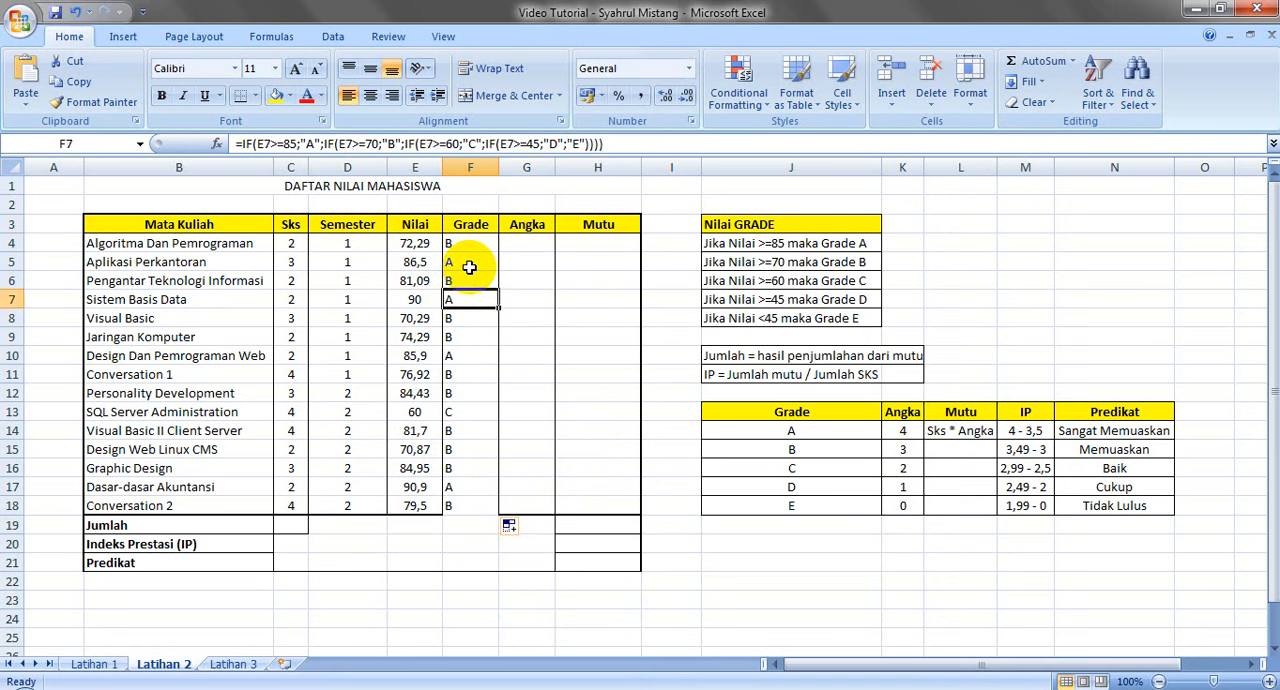
key("Down")
key("Down")
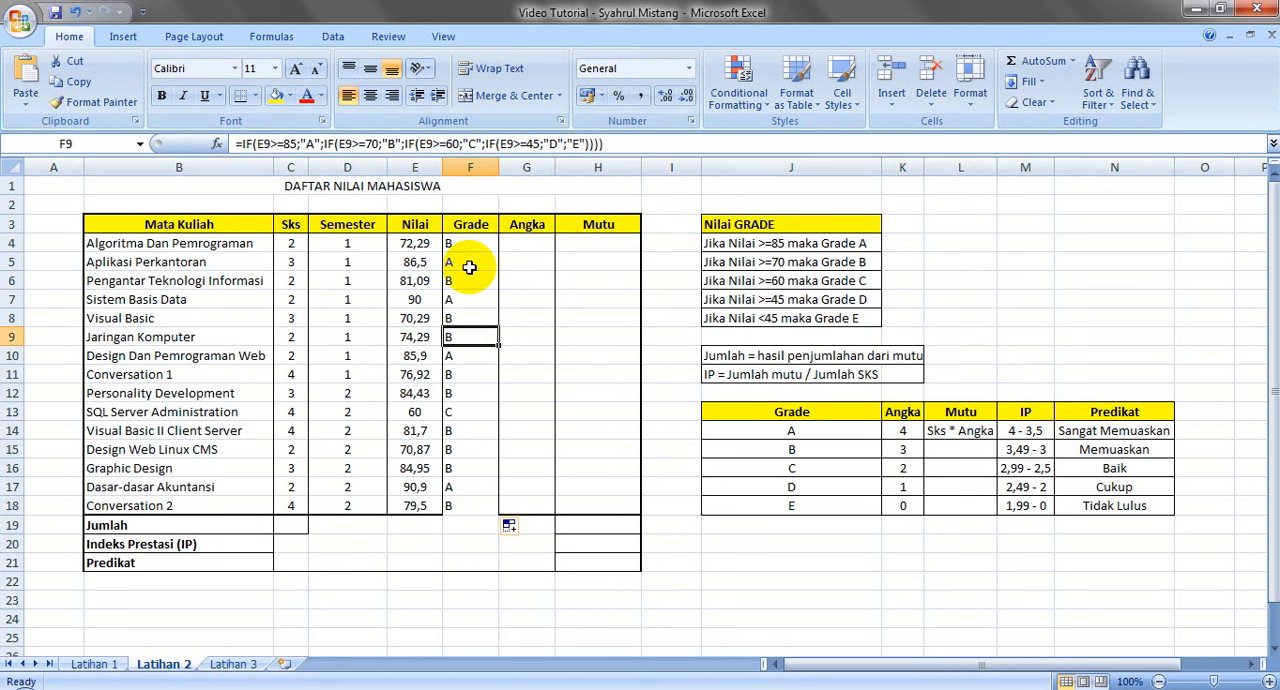
Set the Design Web Linux CMS score in E15 to 50 and check its grade in F15
left_click(414, 505)
left_click(414, 449)
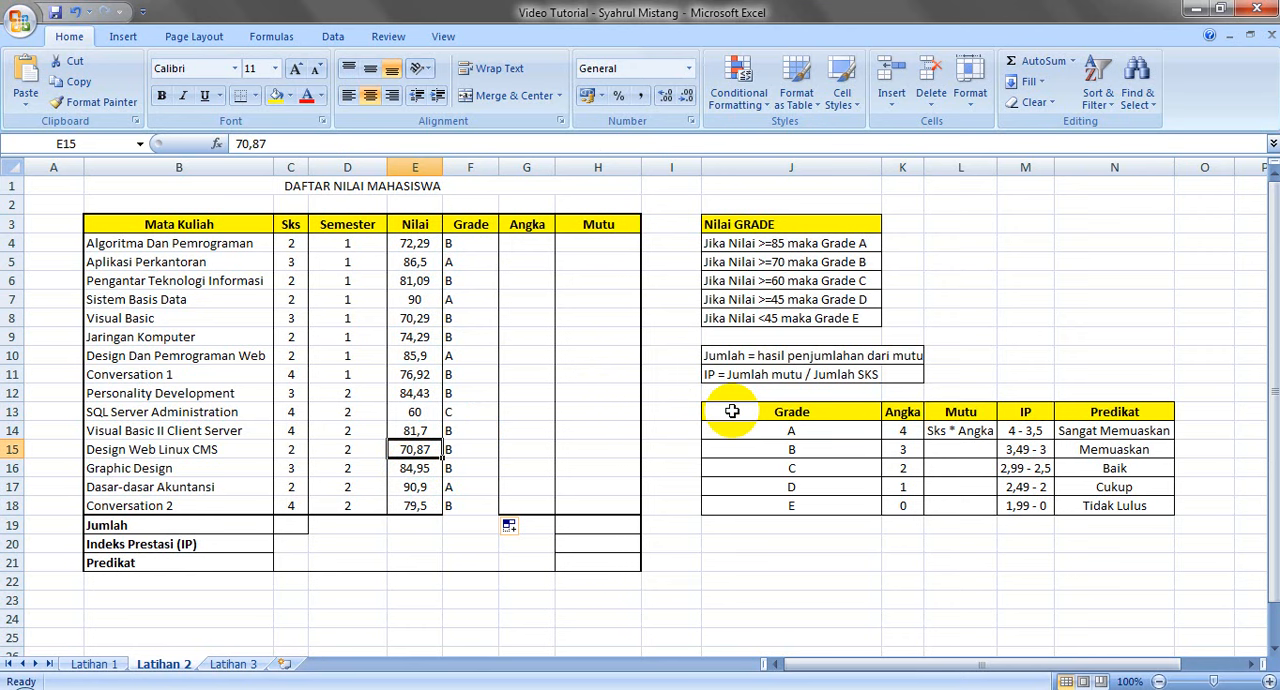
type("50")
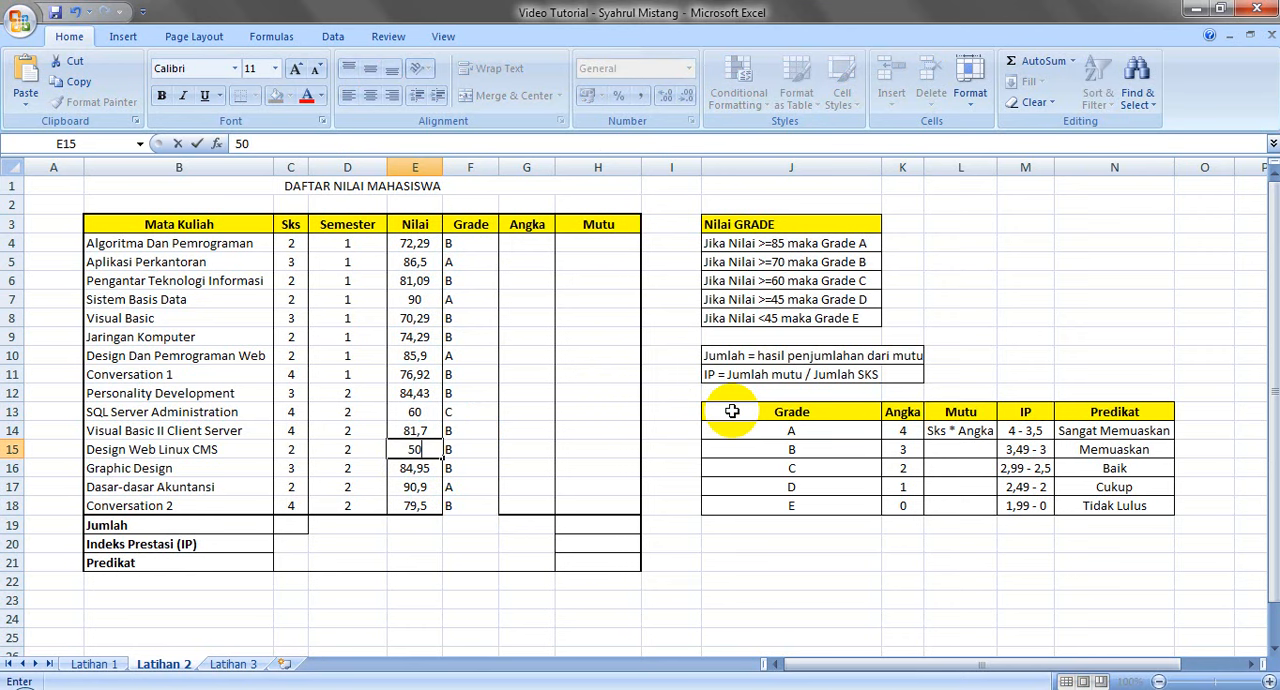
key("Return")
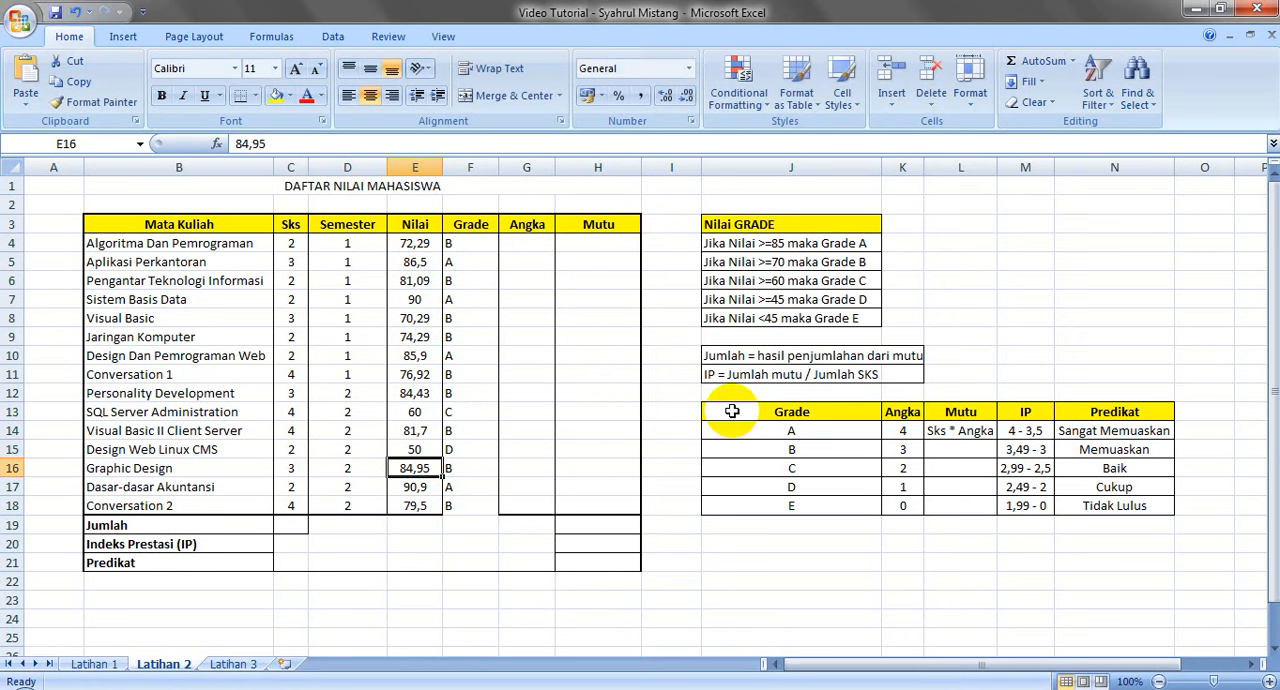
left_click(477, 443)
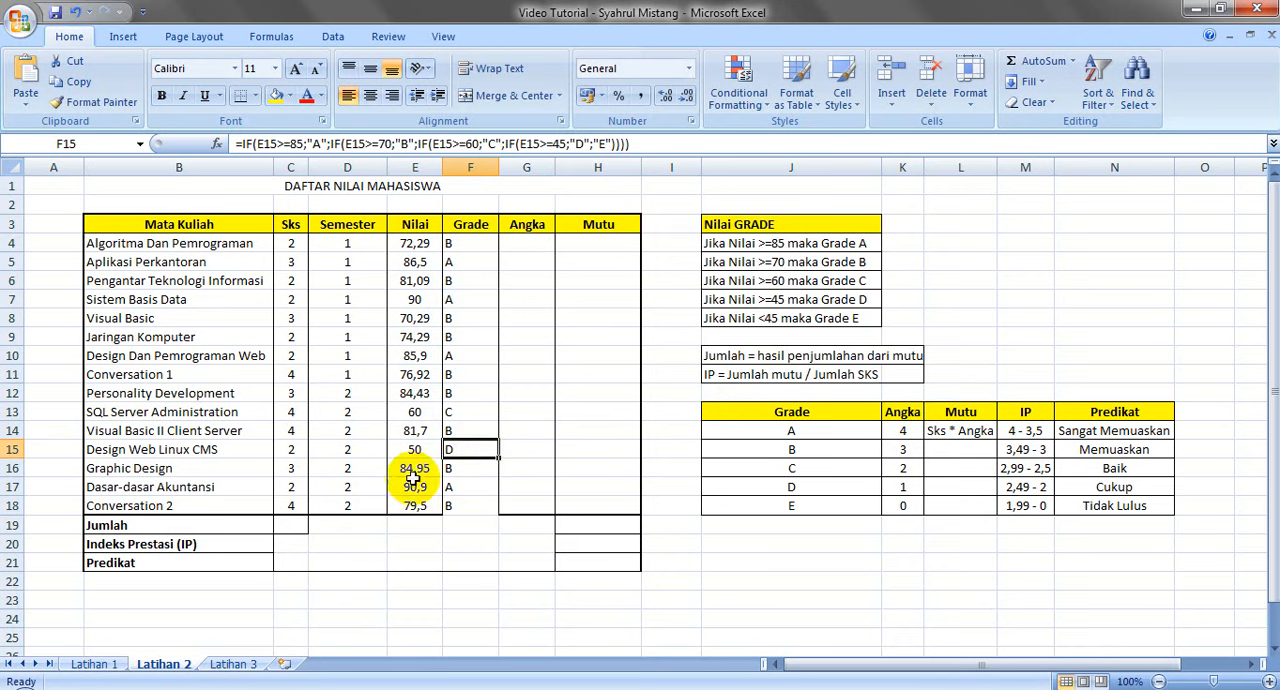
Set the Conversation 1 score in E11 to 40 and check its grade in F11
left_click(417, 377)
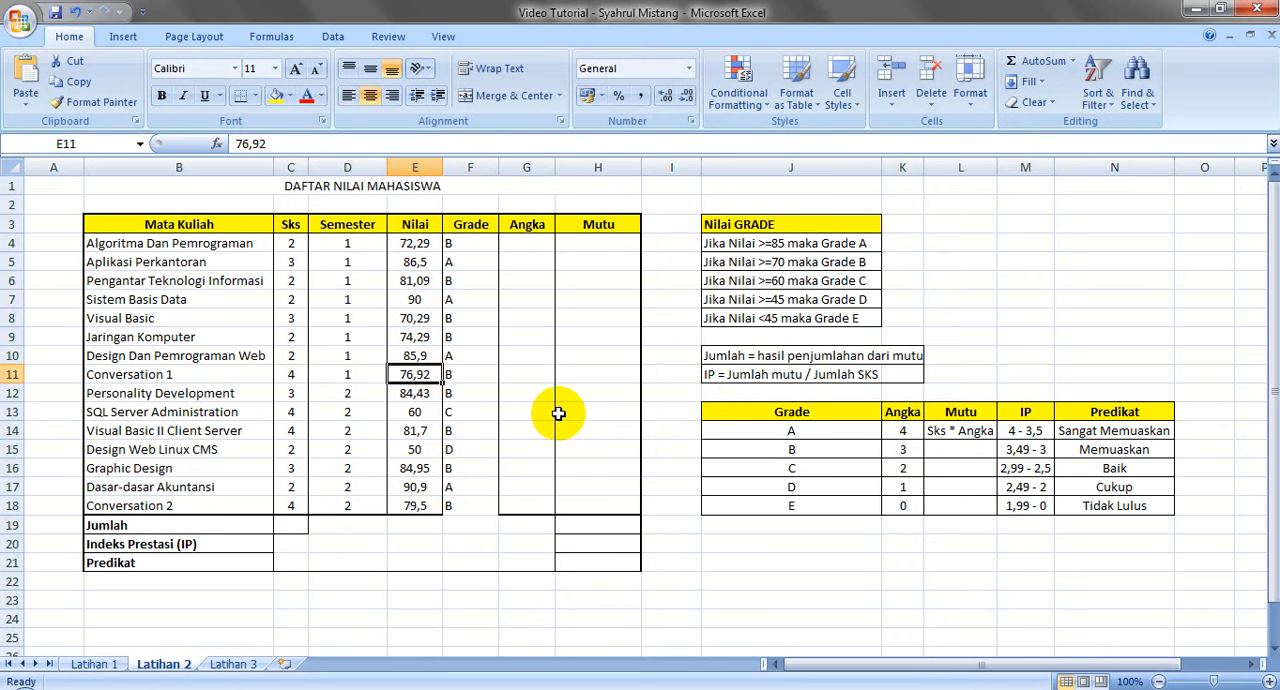
type("40")
key("Return")
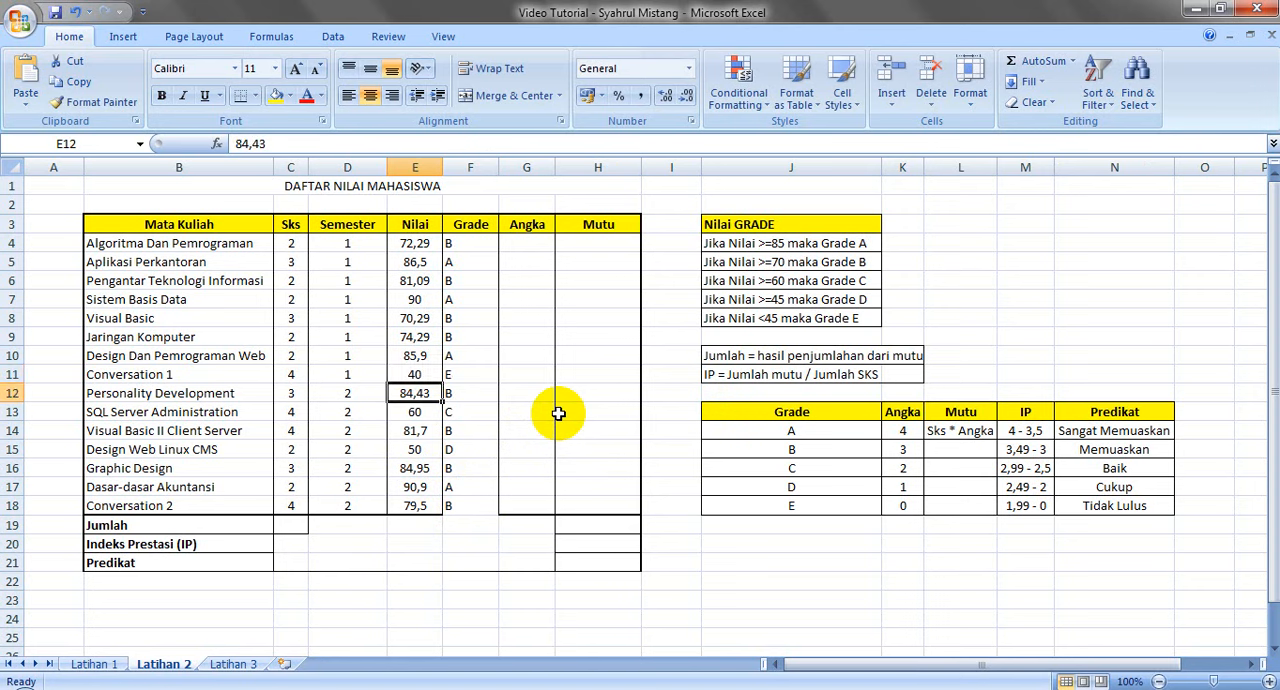
left_click(482, 374)
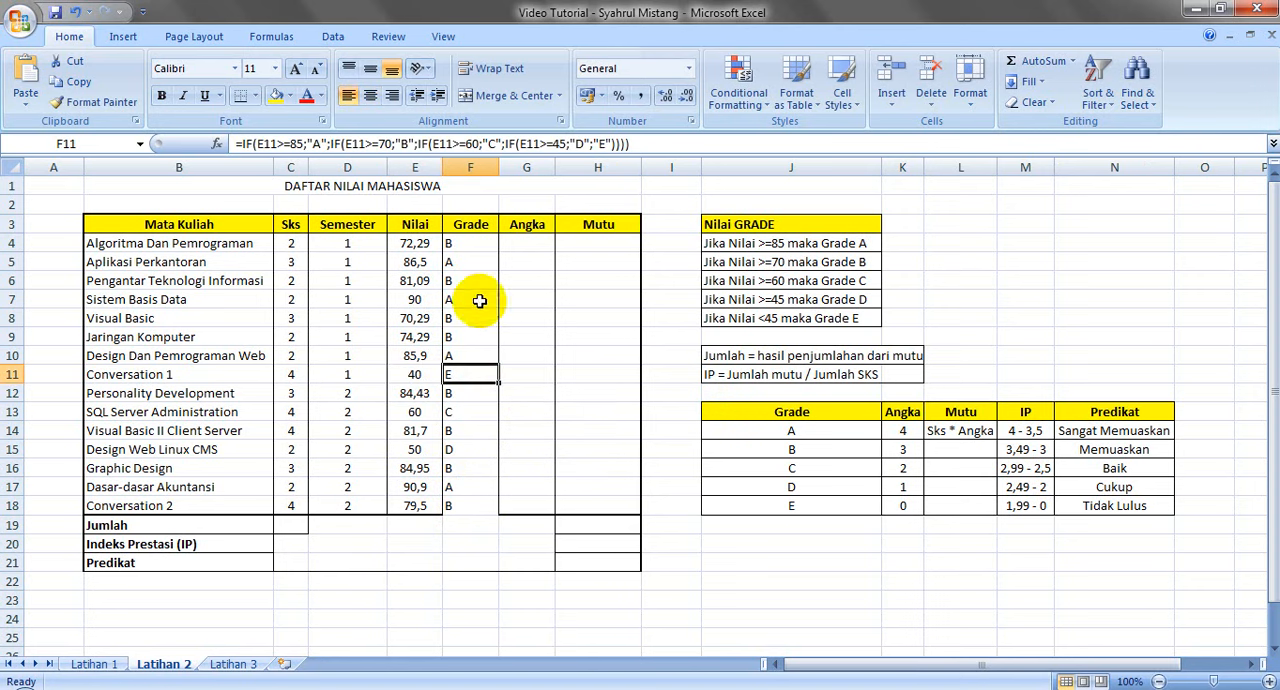
Center the letter grades in F4:F18 horizontally
left_click_drag(483, 250, 464, 510)
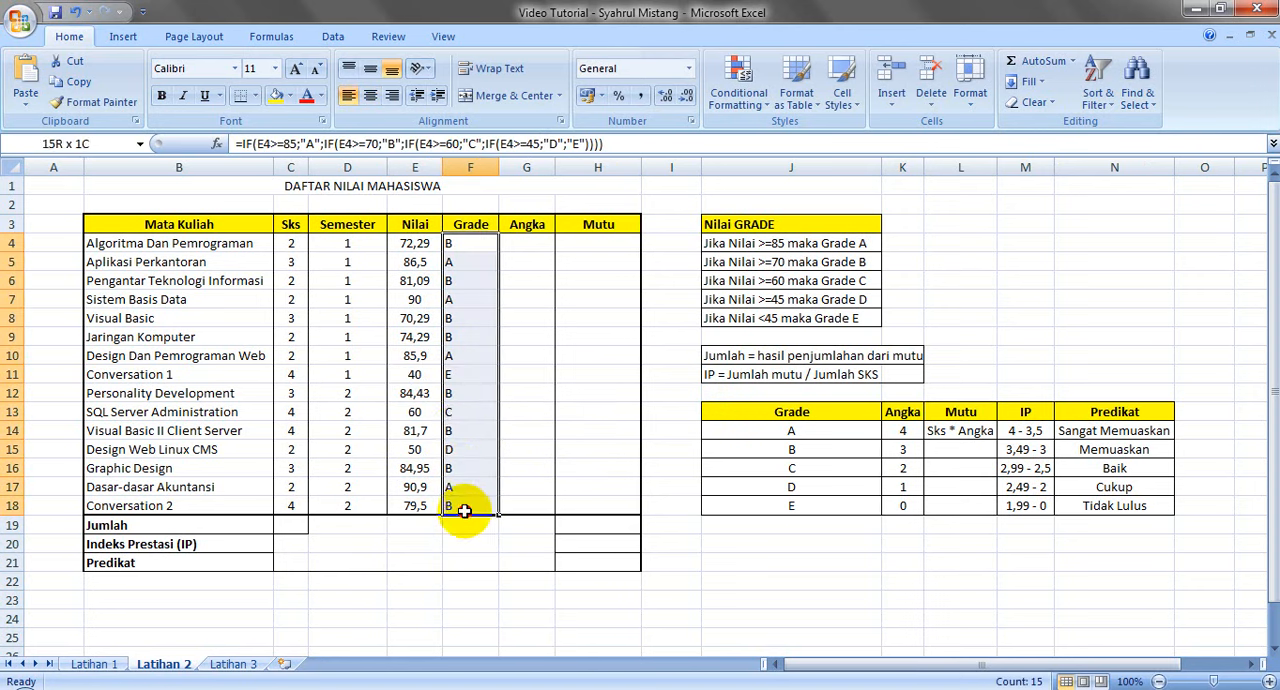
left_click(370, 95)
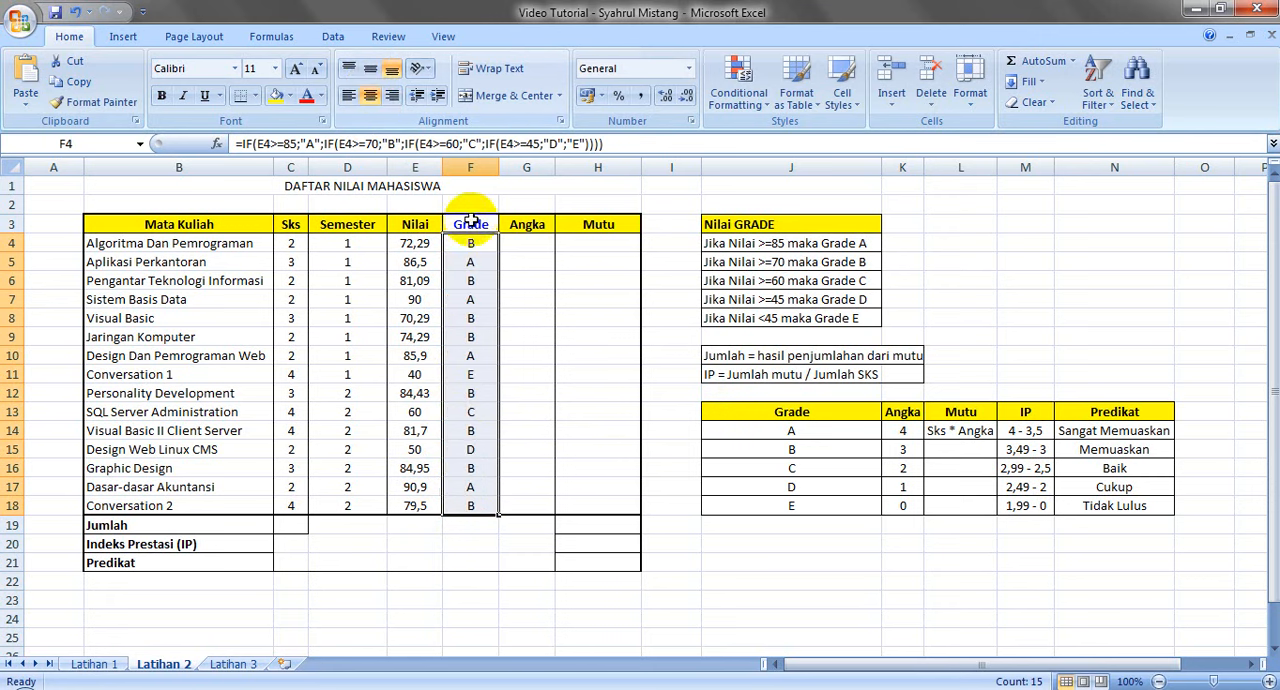
Review the Grade and Angka reference values in J14:K18, and begin the G4 formula with =IF(F4="A";4;
left_click(521, 243)
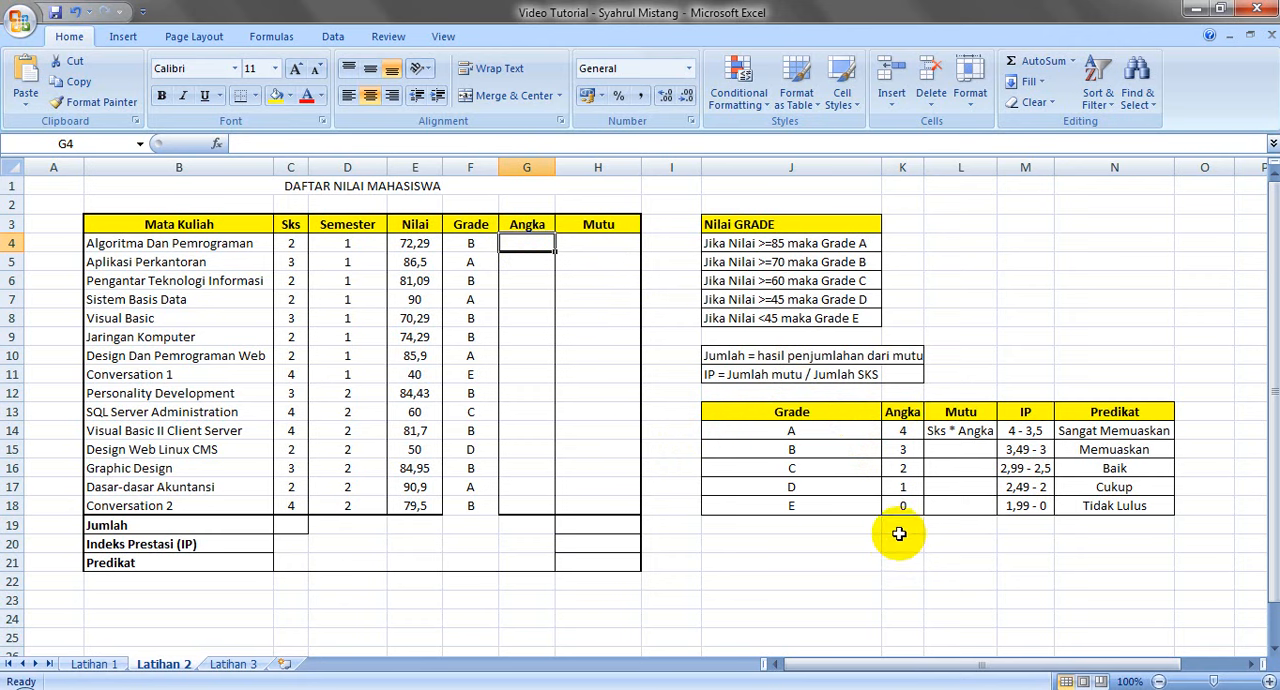
left_click_drag(750, 430, 914, 508)
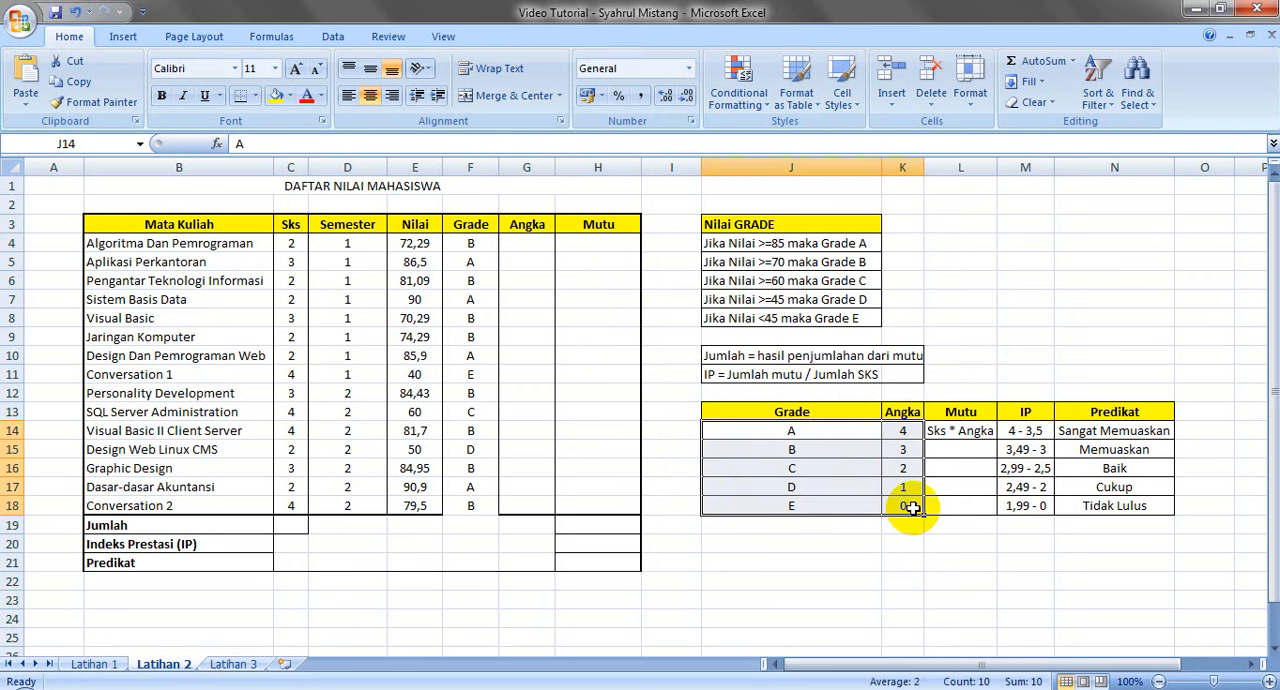
left_click(533, 246)
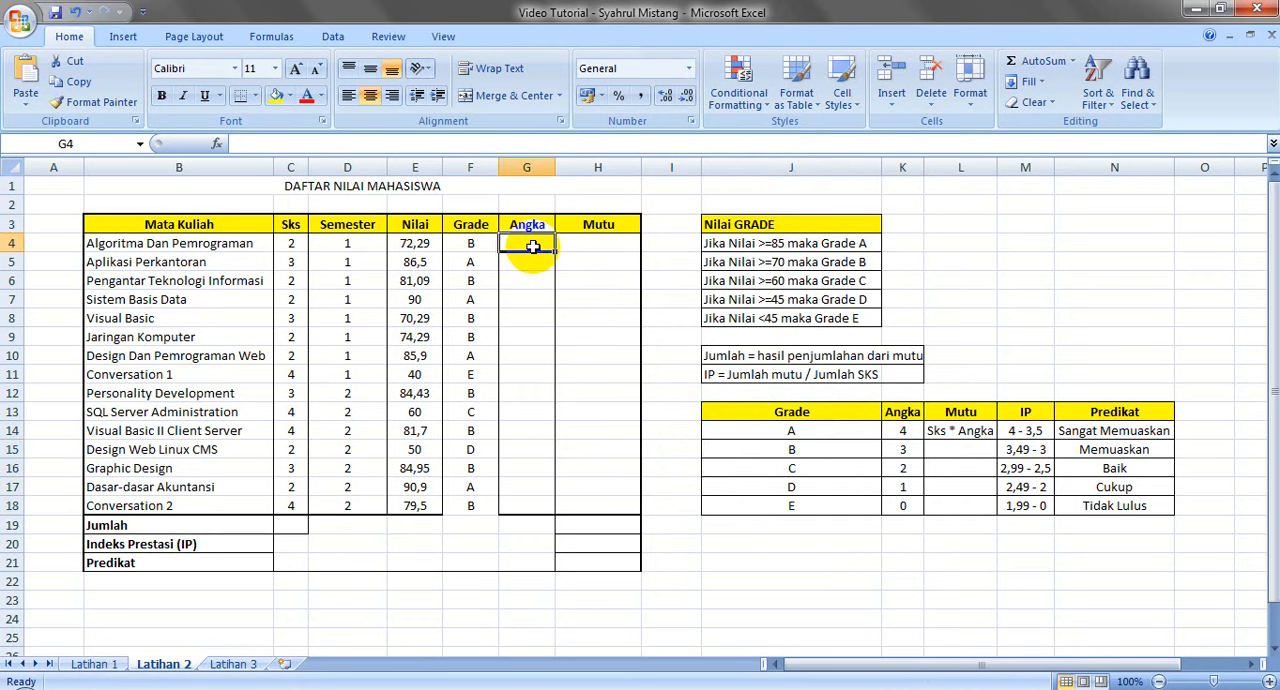
left_click(483, 229)
left_click(527, 248)
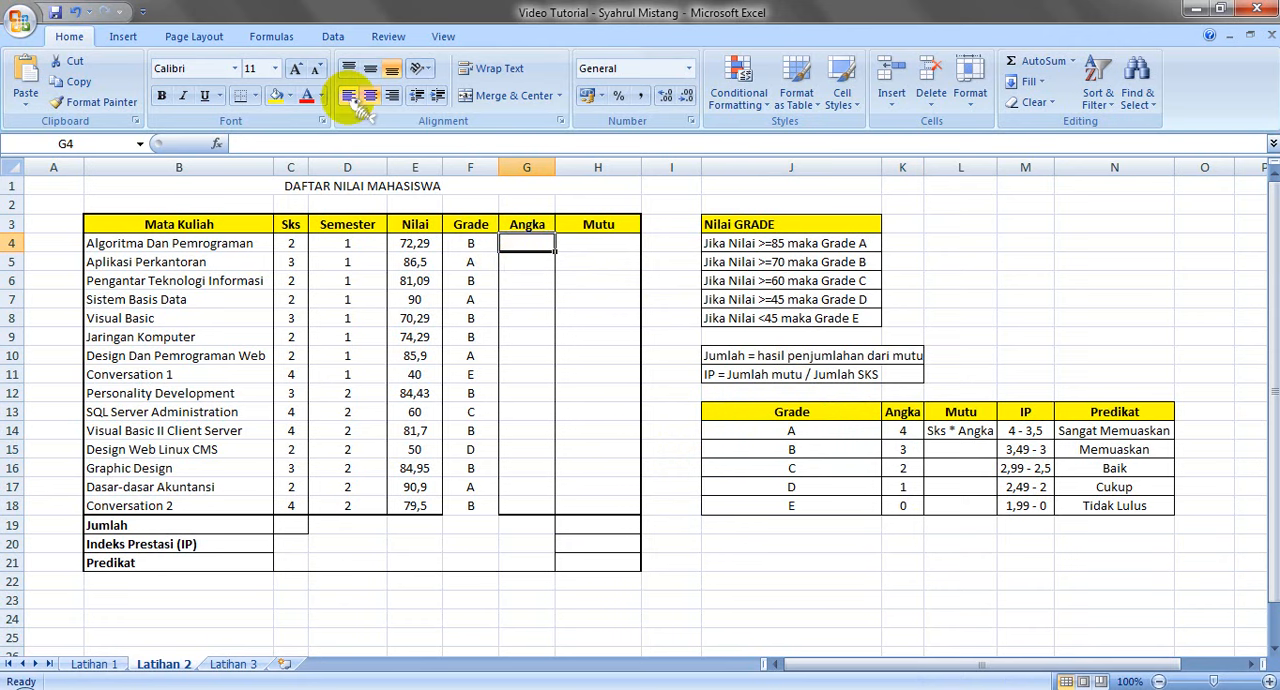
type("=")
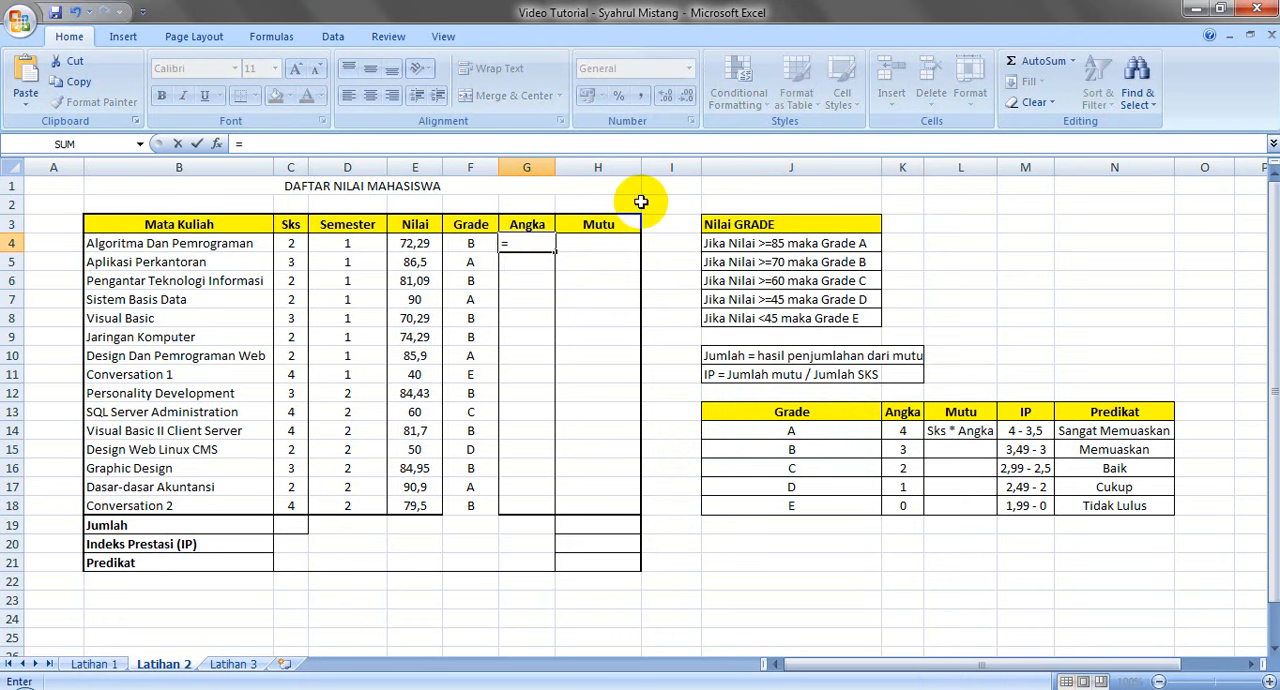
type("IF(")
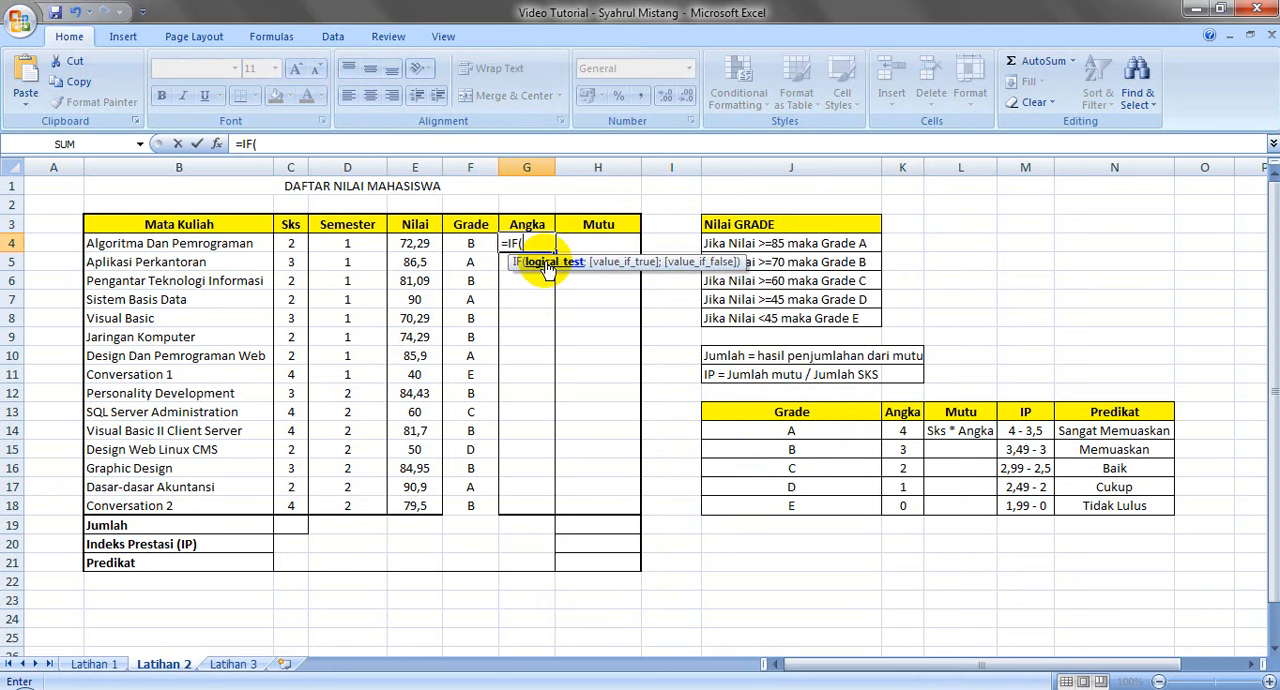
left_click(455, 243)
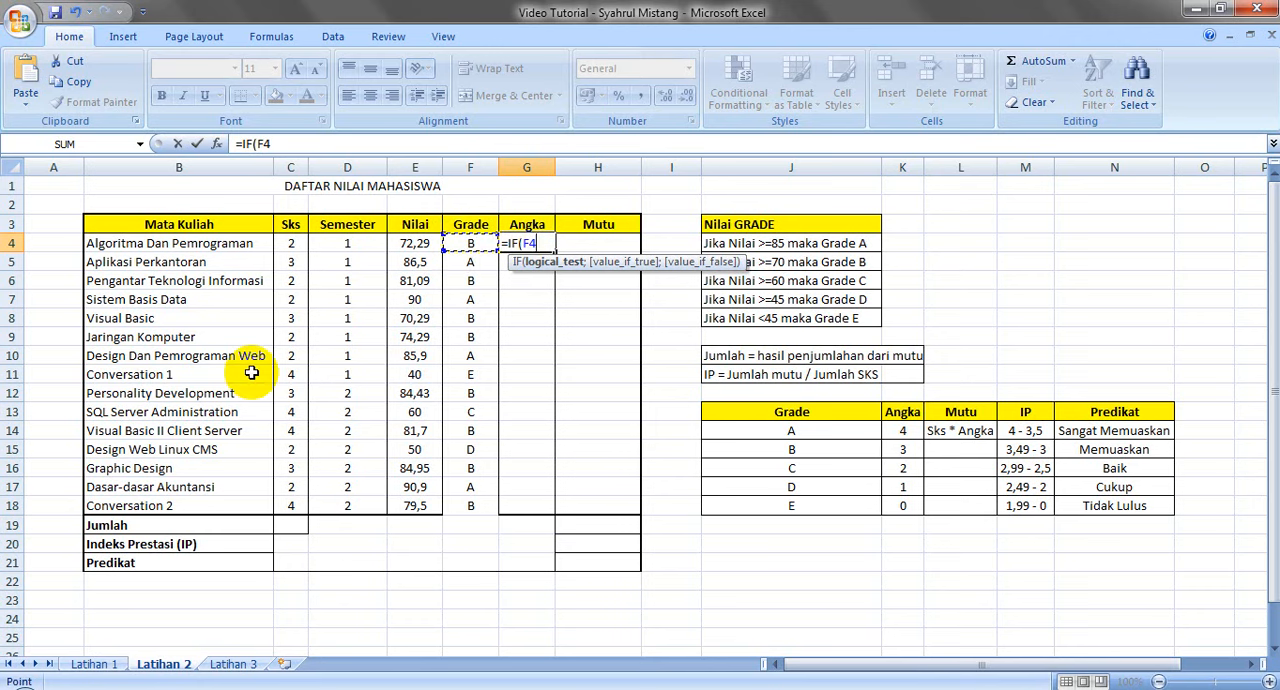
type("=\"A\"")
type(";")
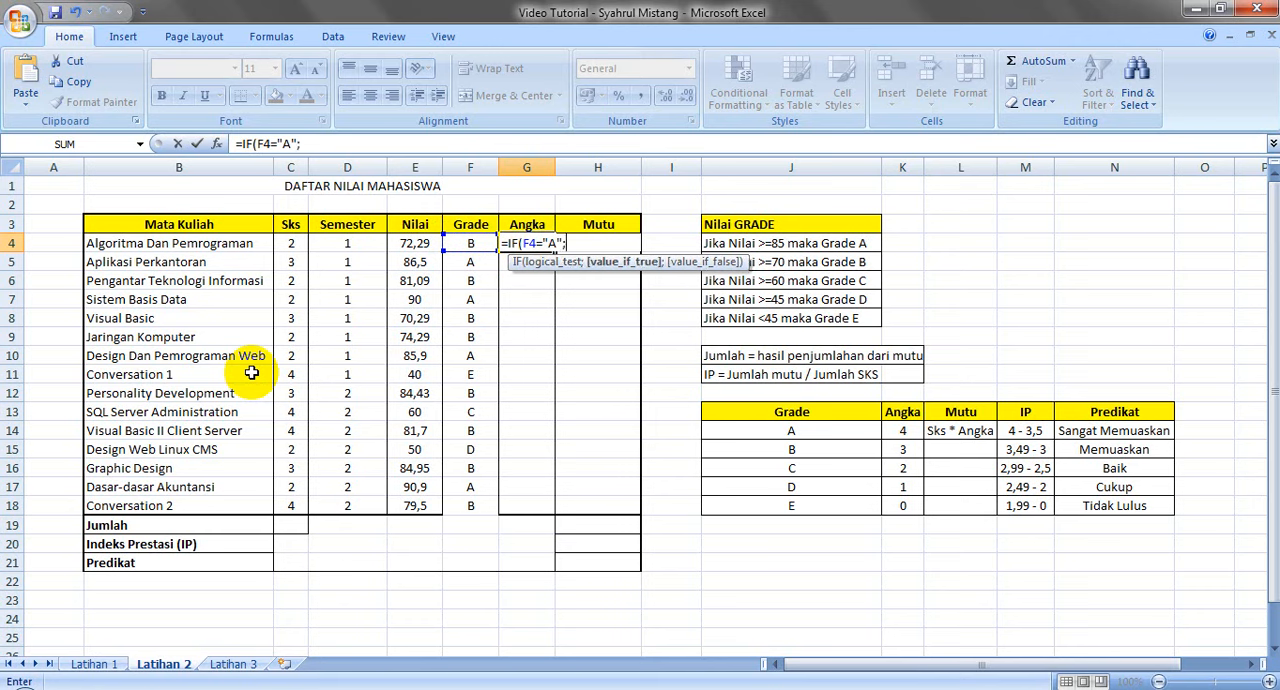
type("4;")
Copy the IF segment of the G4 formula and append it as a second condition, IF(F4="B";3;
left_click_drag(311, 143, 237, 143)
key("ctrl+c")
left_click(340, 143)
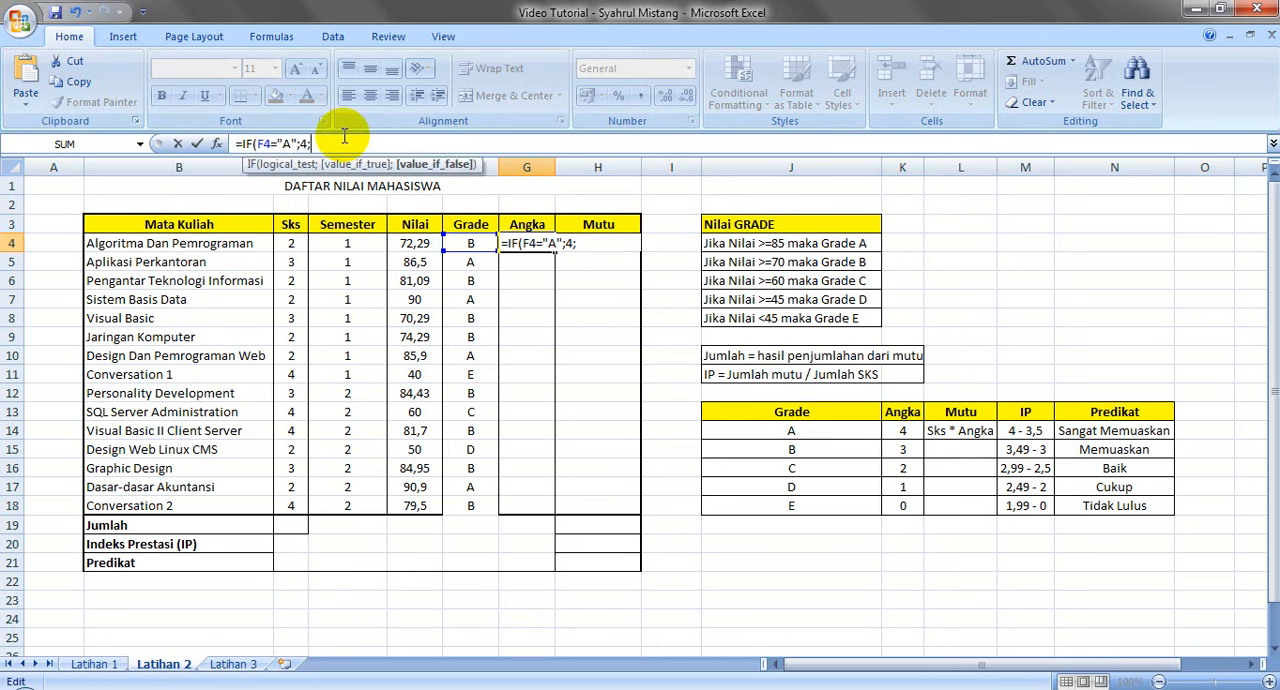
key("ctrl+v")
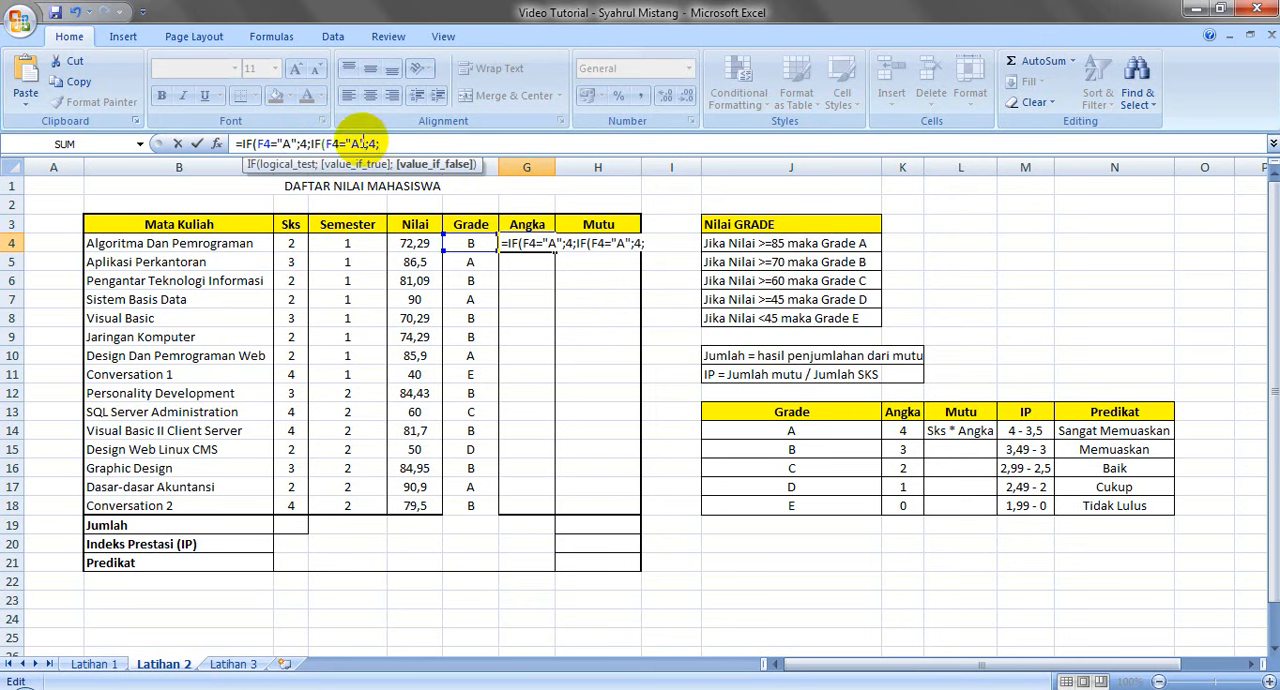
left_click(361, 142)
key("BackSpace")
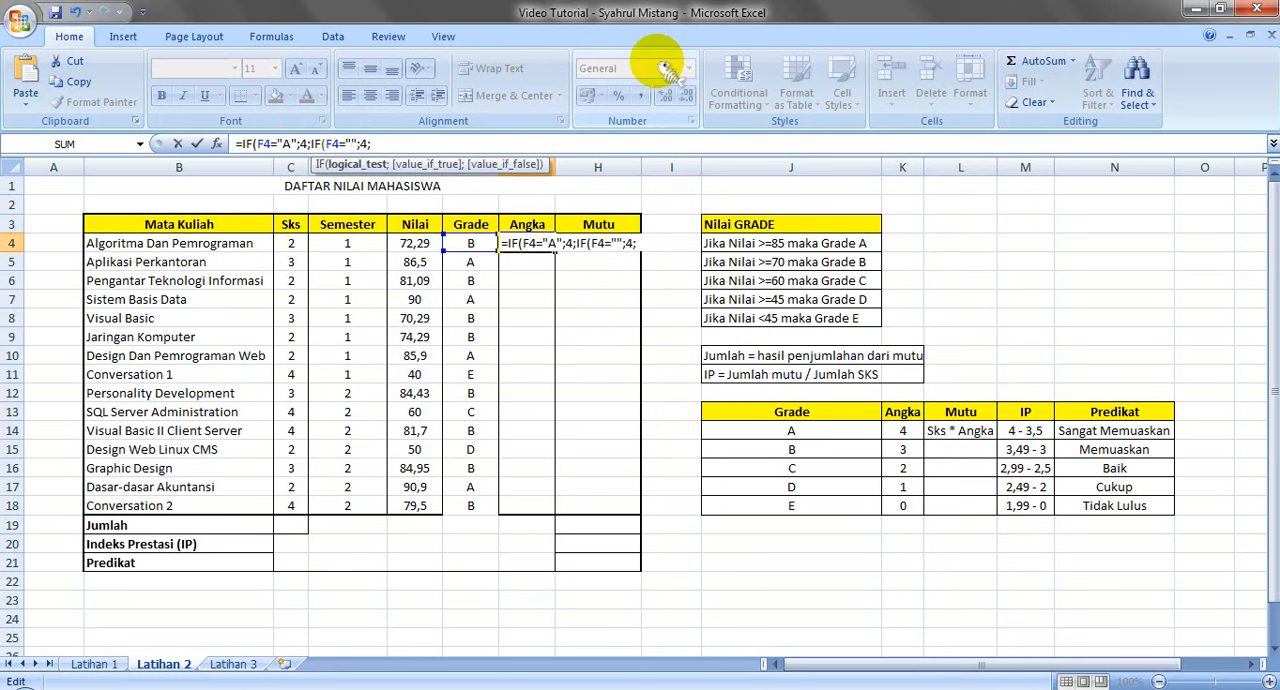
type("B")
key("Right")
key("Right")
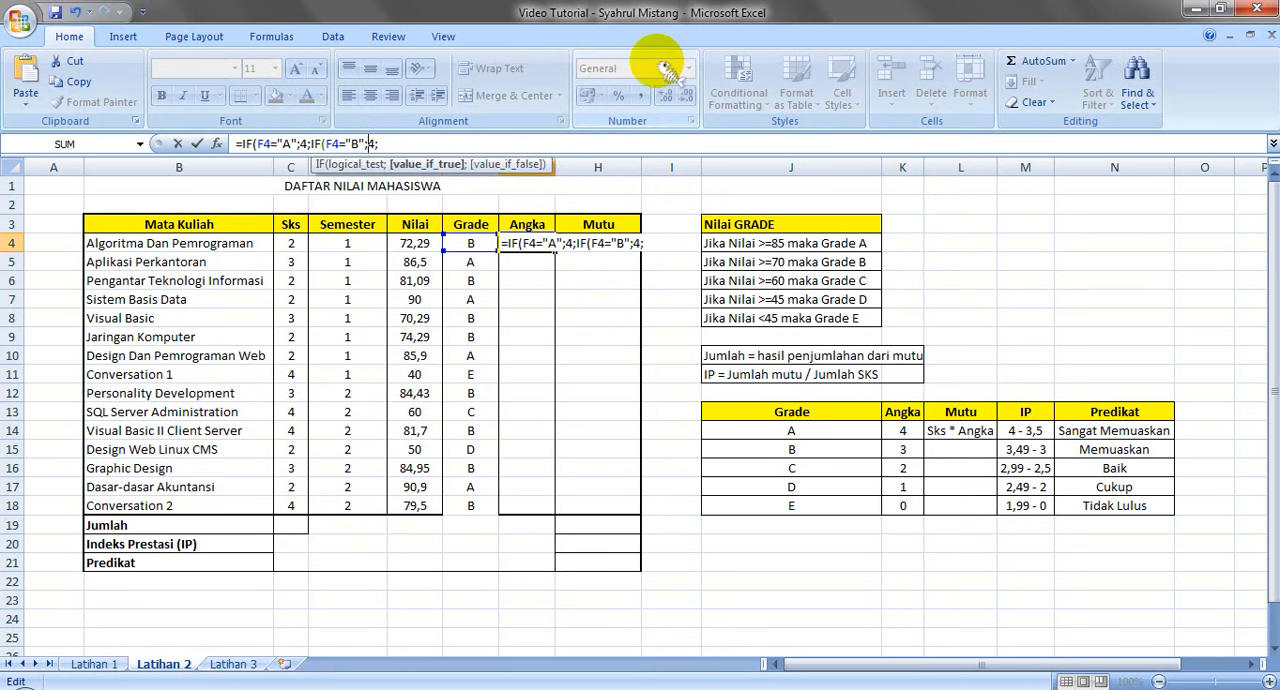
key("Delete")
type("3")
key("Right")
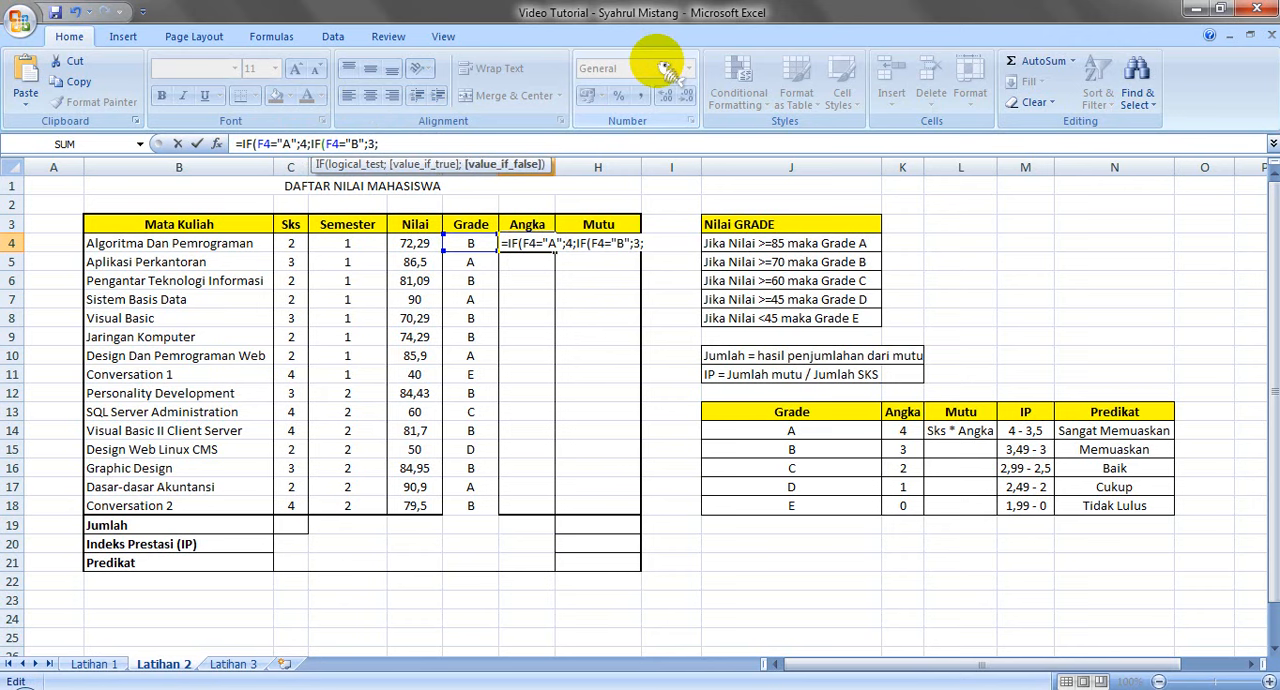
Append the copied IF segment to the G4 formula as a third condition, IF(F4="C";2;
key("ctrl+v")
key("Left")
key("Left")
key("Left")
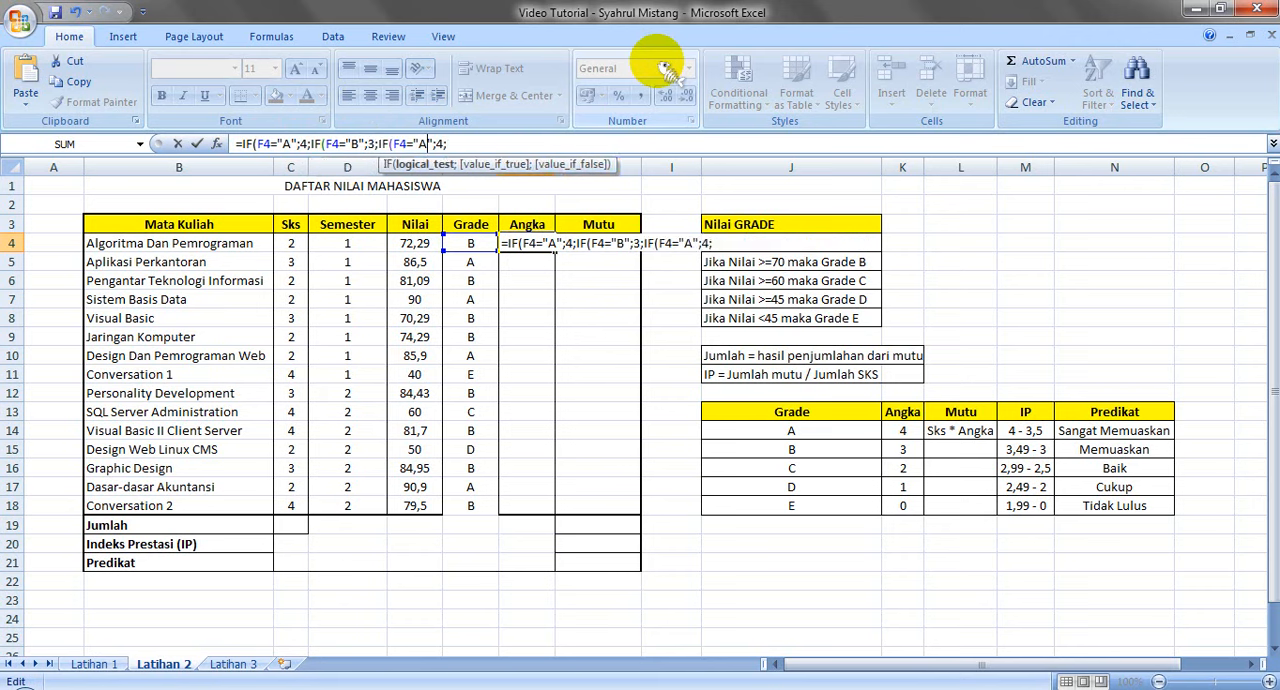
key("BackSpace")
type("C")
key("Right")
key("Right")
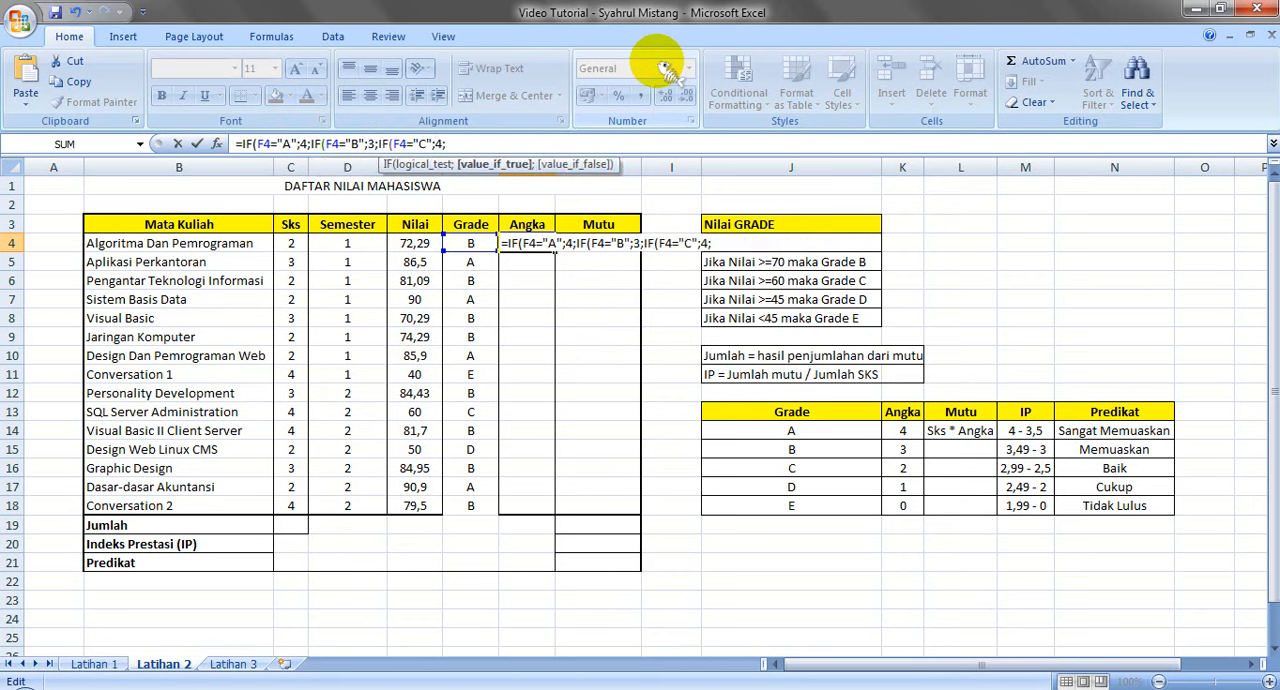
key("Delete")
type("2")
key("Right")
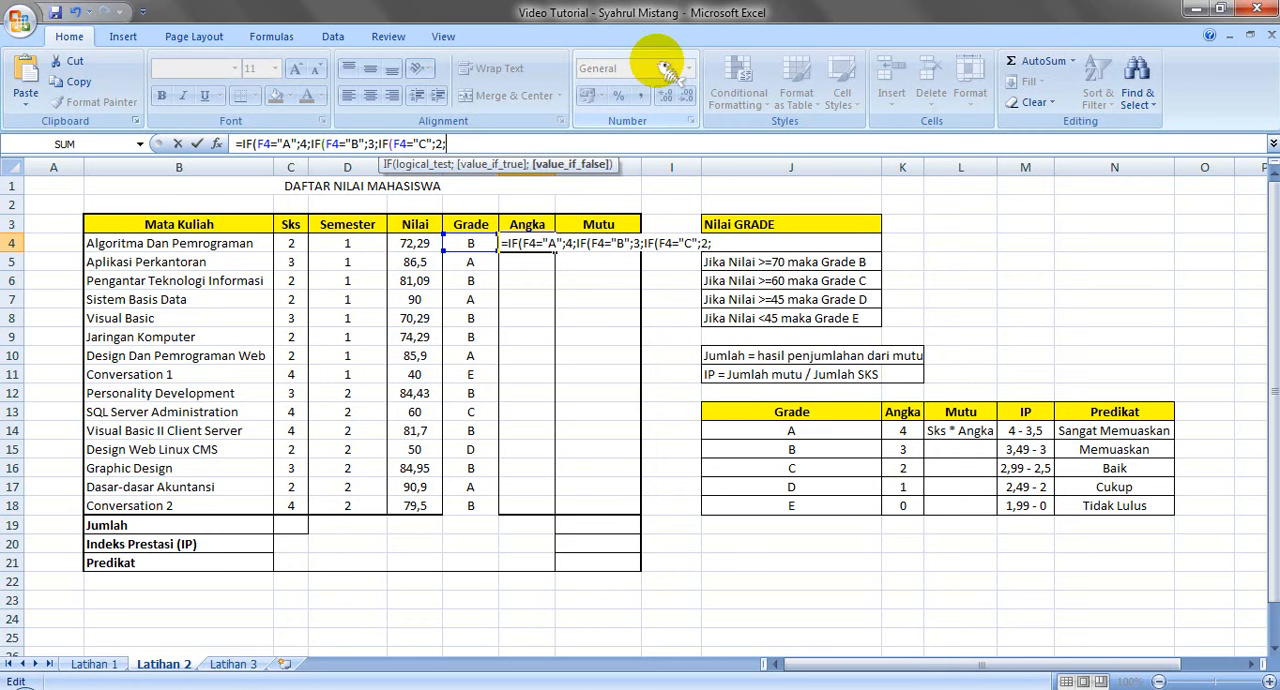
Append the copied IF segment to the G4 formula as a fourth condition, IF(F4="D";1;
key("ctrl+v")
key("Left")
key("Left")
key("Left")
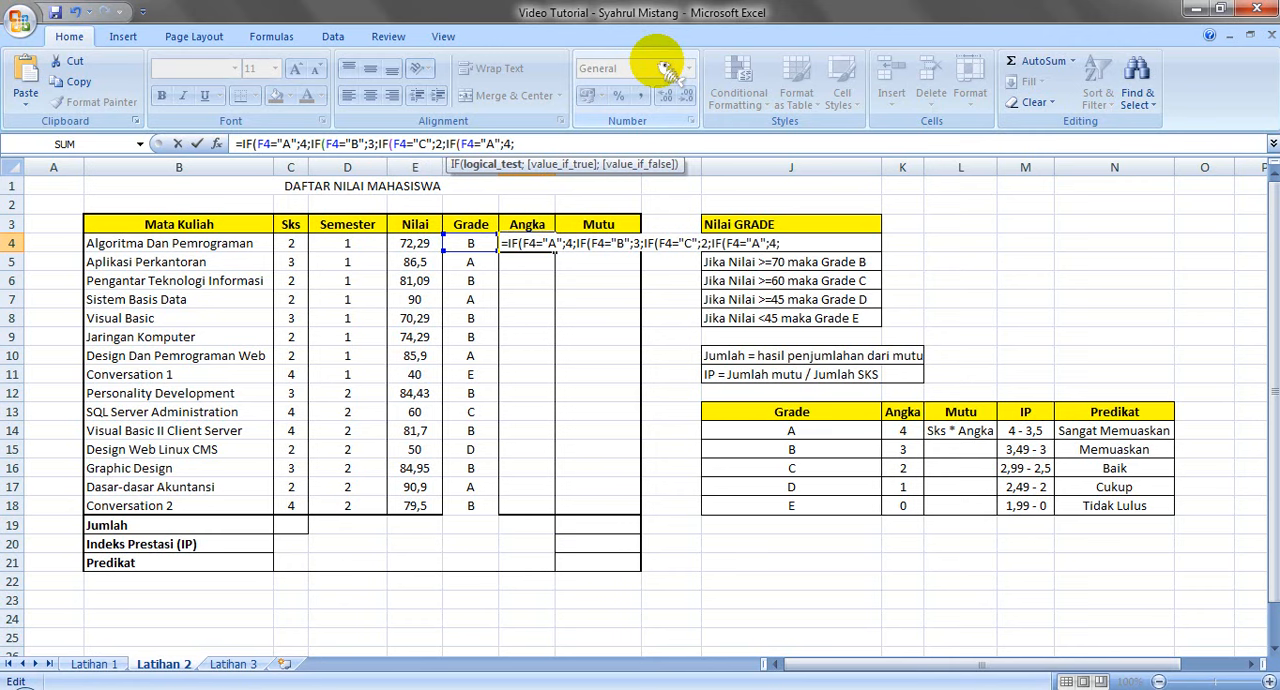
key("BackSpace")
type("D")
key("Right")
key("Right")
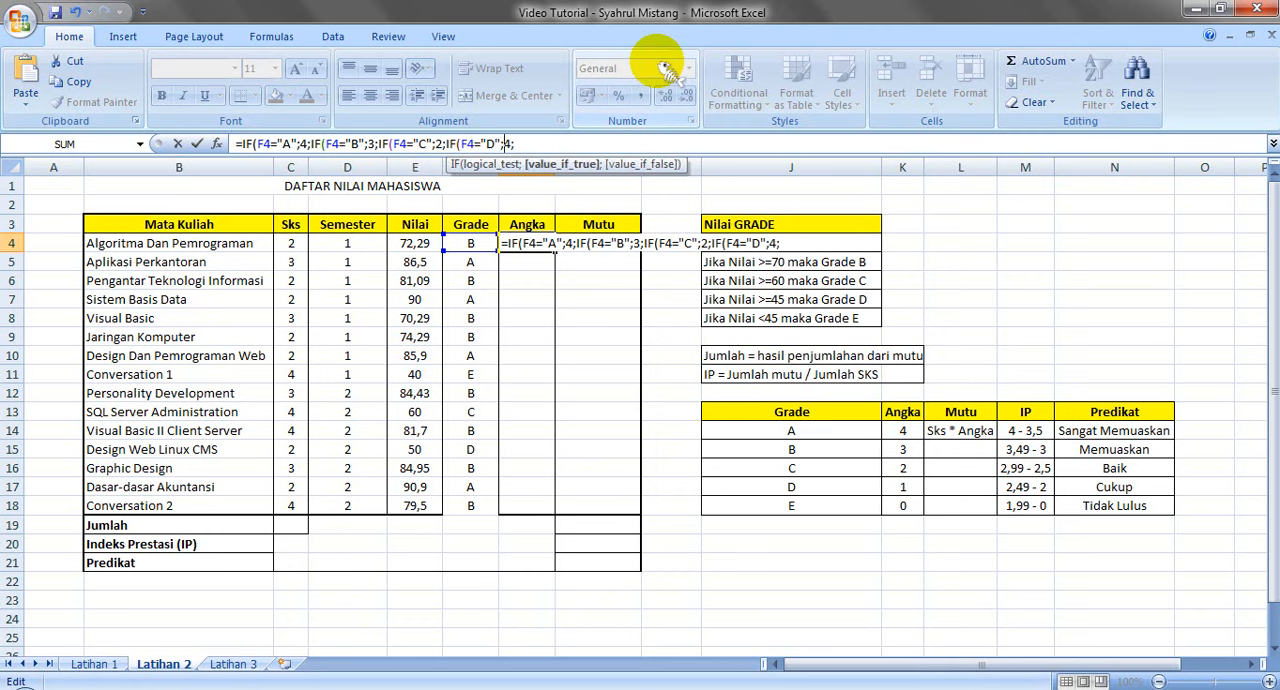
key("Delete")
type("1")
key("Right")
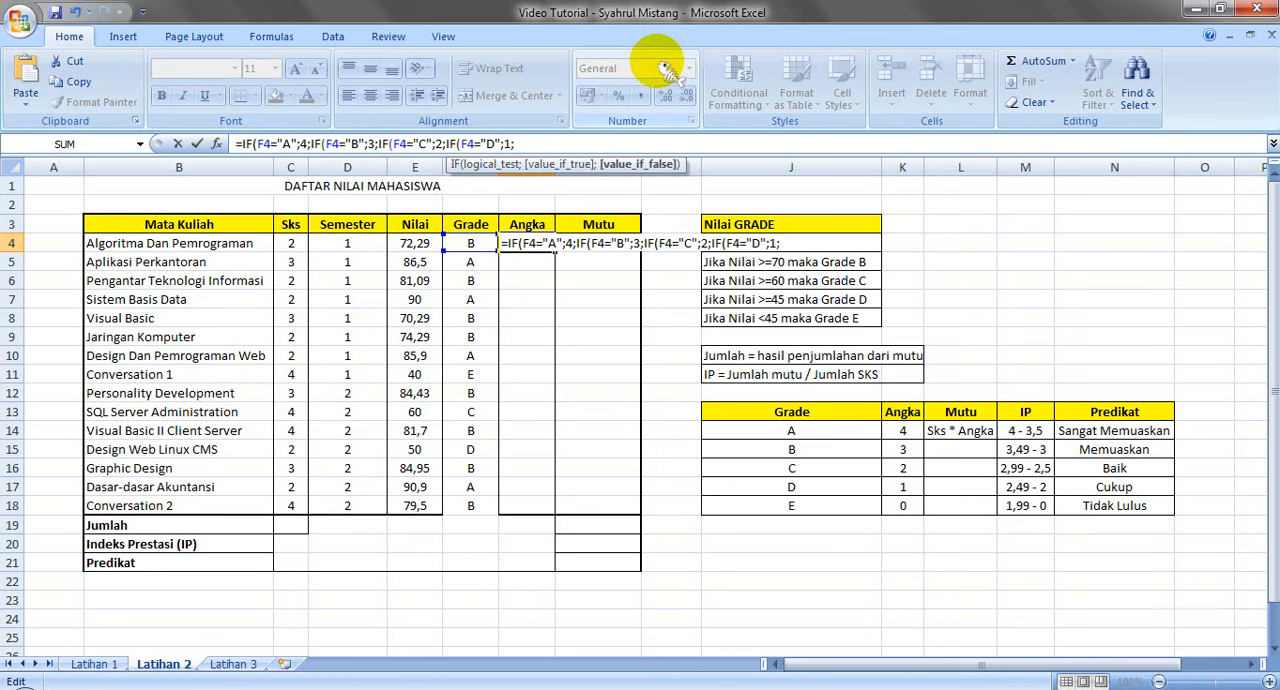
Finish the G4 formula with 0 as the final value and accept the proposed correction that adds the closing parentheses
type("0")
key("Return")
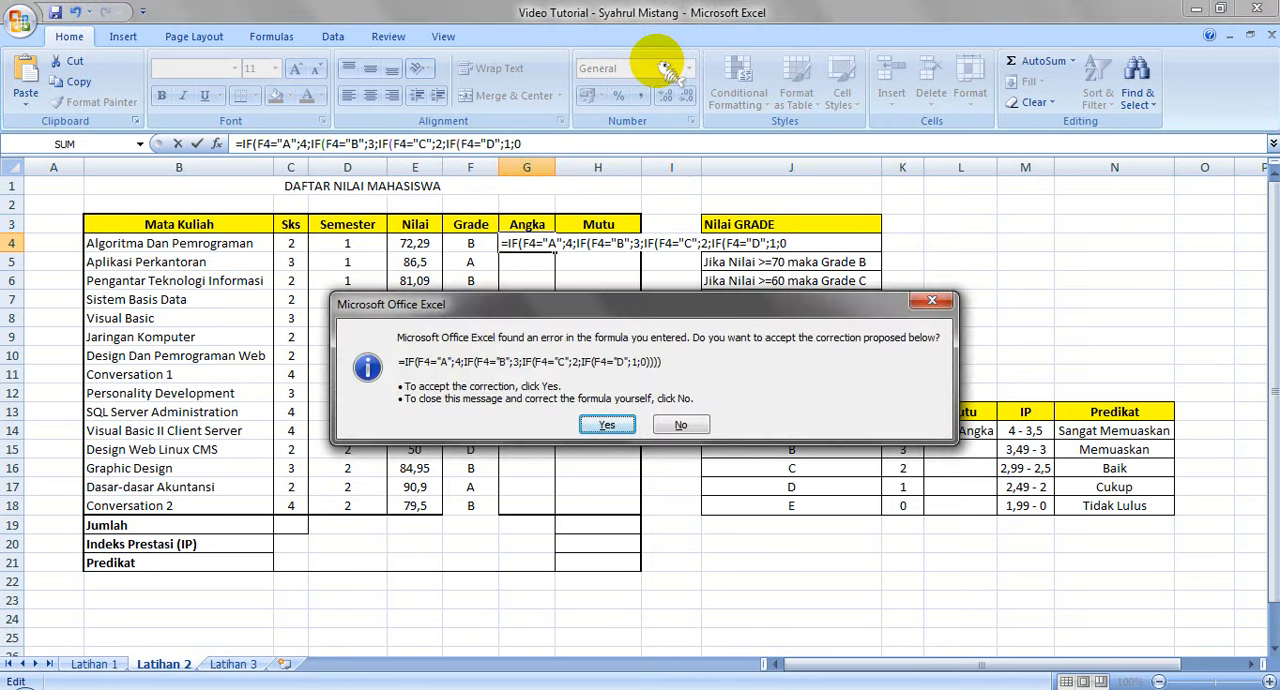
key("Return")
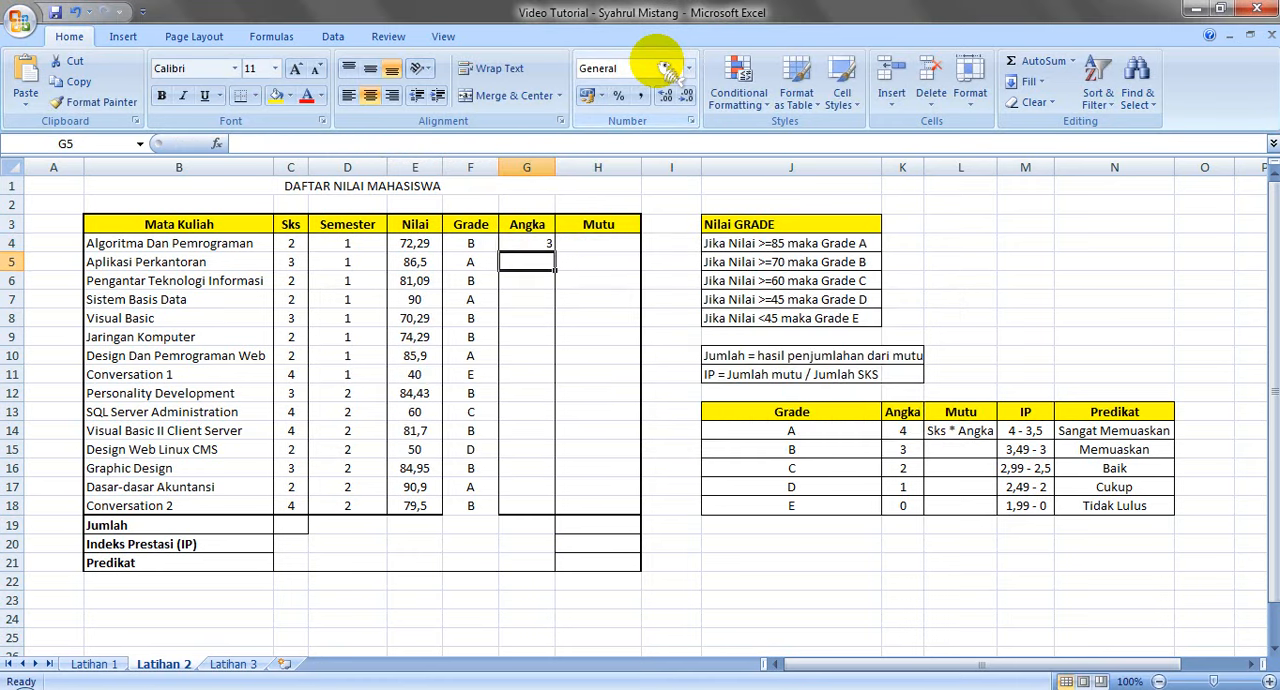
Fill the Angka formula from G4 down through G18 and center the values in G4:G18 horizontally
left_click(480, 241)
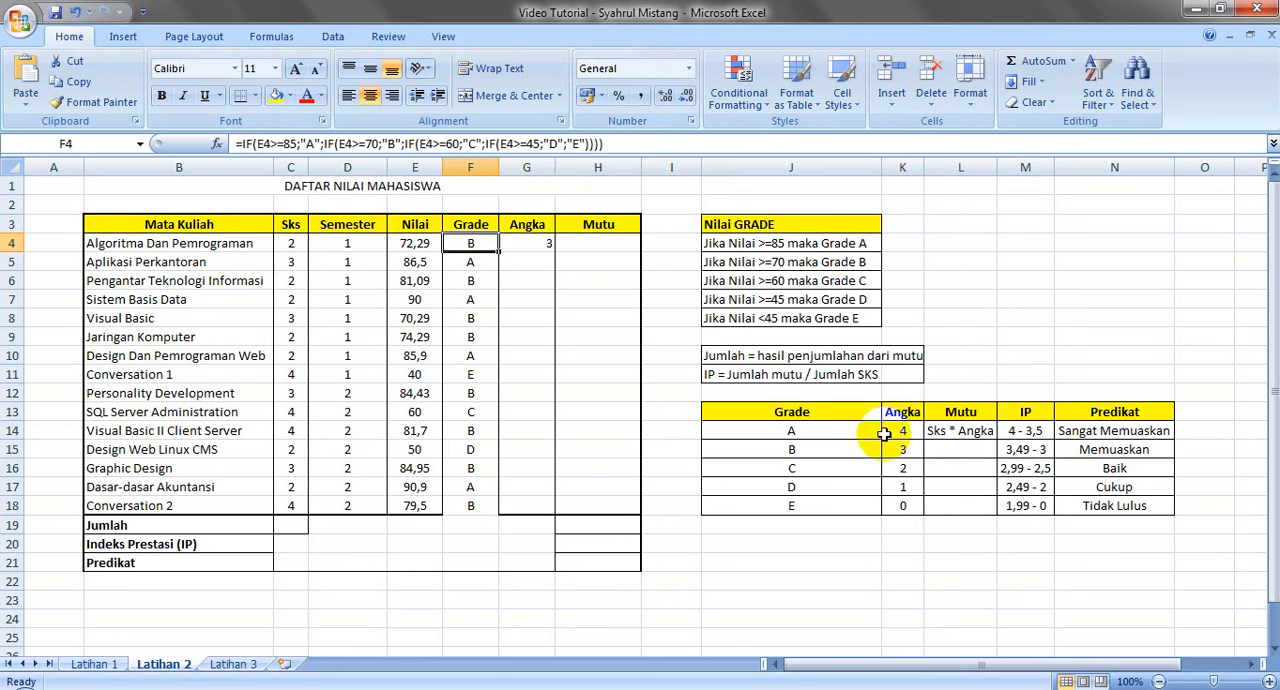
left_click(529, 246)
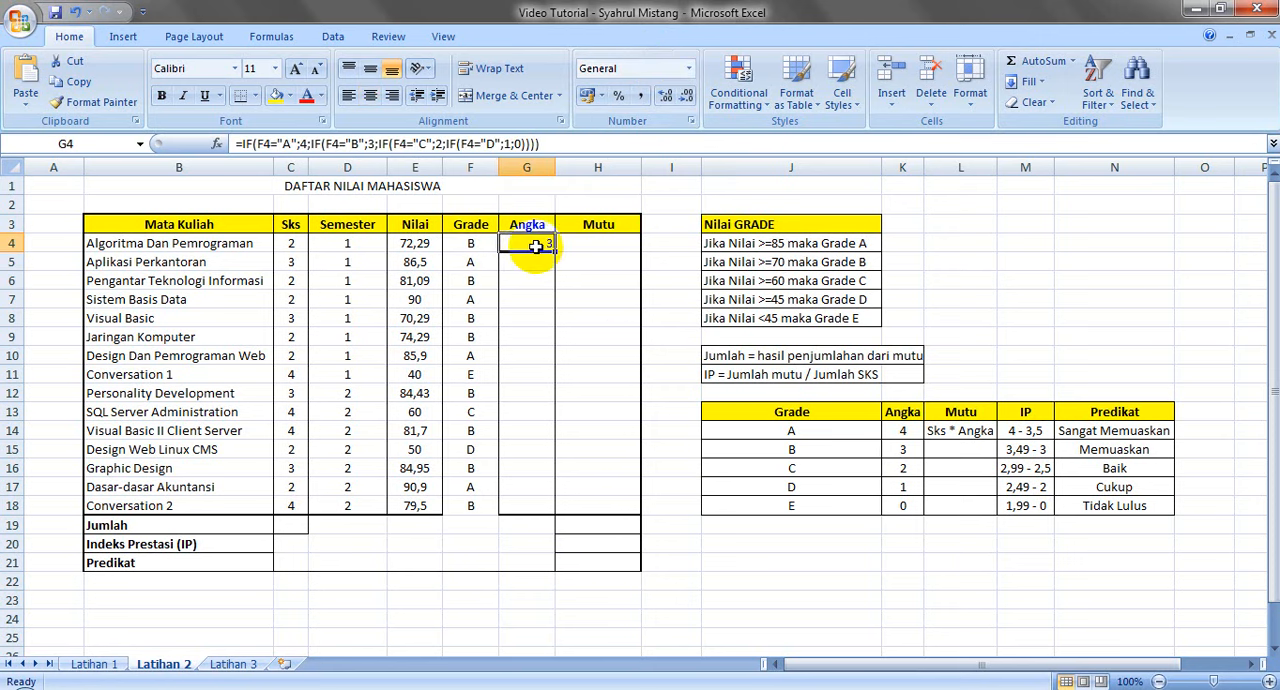
left_click_drag(554, 252, 556, 510)
left_click(550, 506)
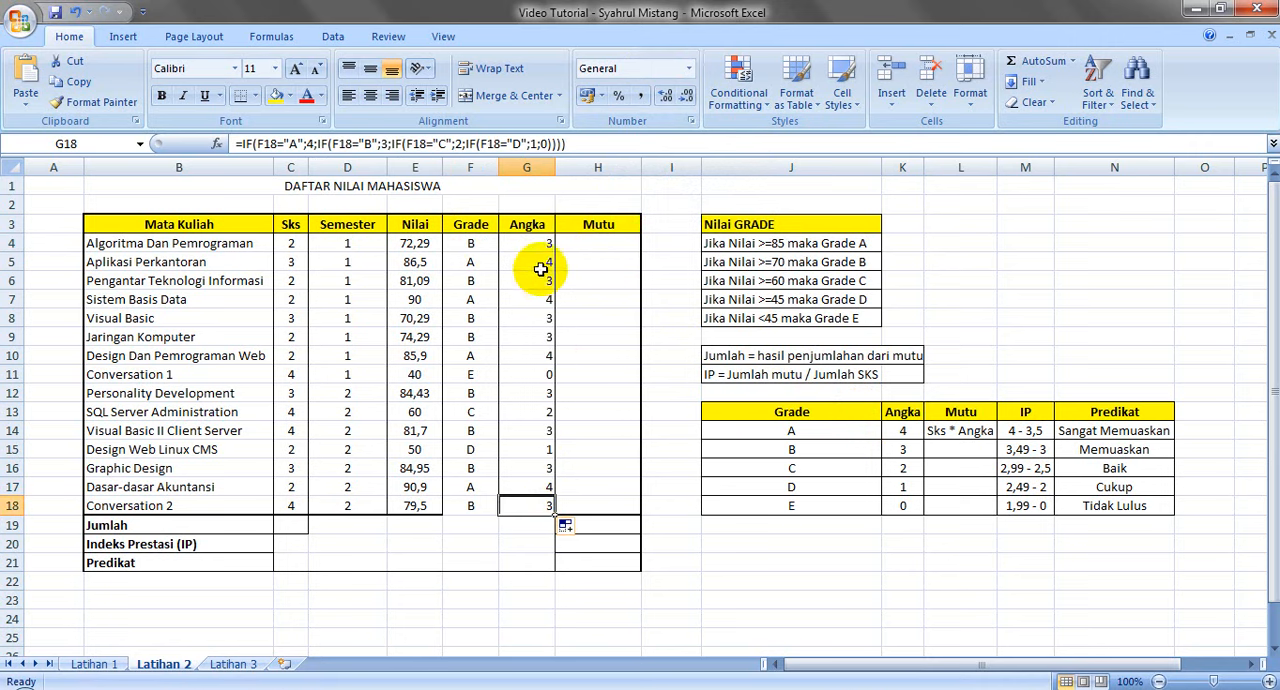
left_click_drag(529, 246, 549, 508)
left_click(372, 97)
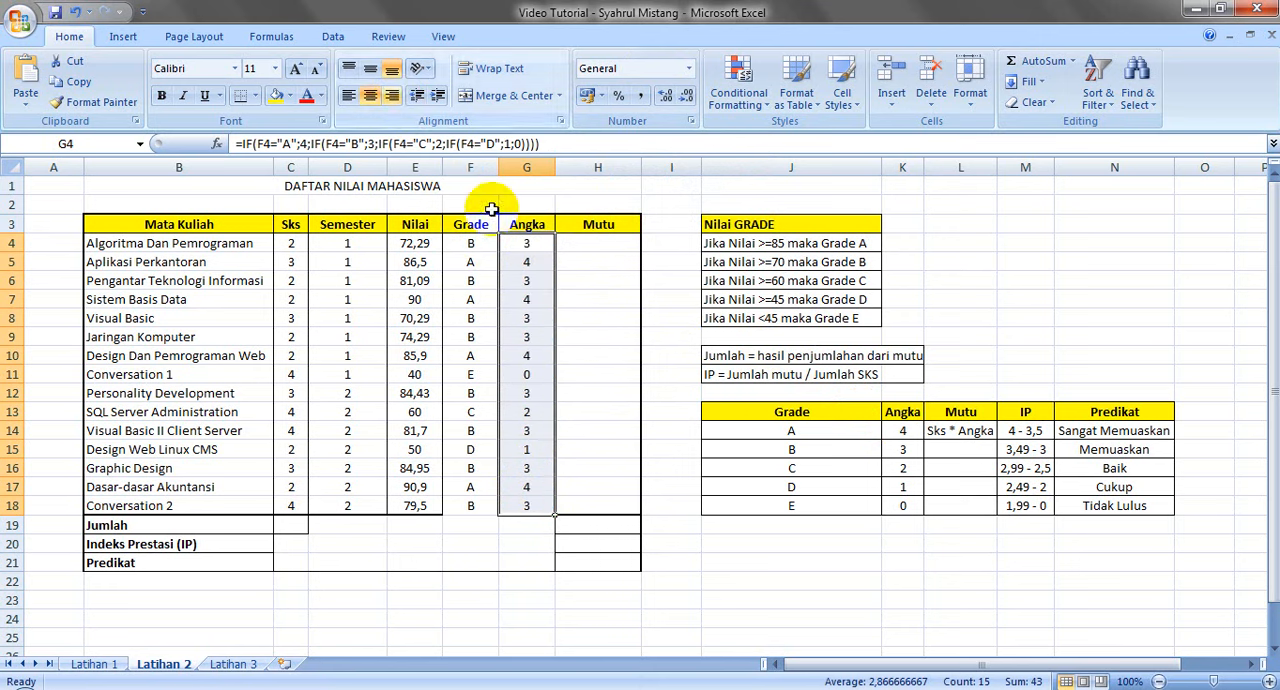
Check the Mutu rule in the reference table and enter =C4*G4 in H4 to multiply Sks by Angka
left_click(596, 242)
left_click_drag(928, 413, 966, 509)
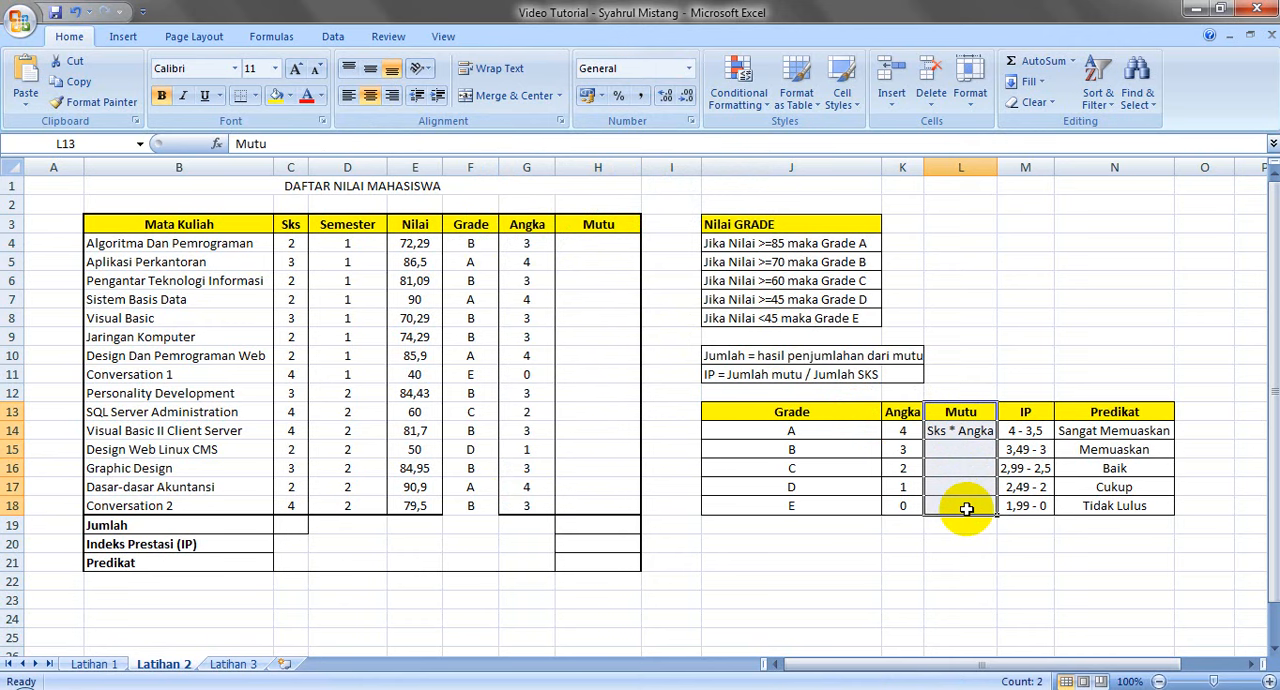
left_click(290, 246)
left_click(522, 241)
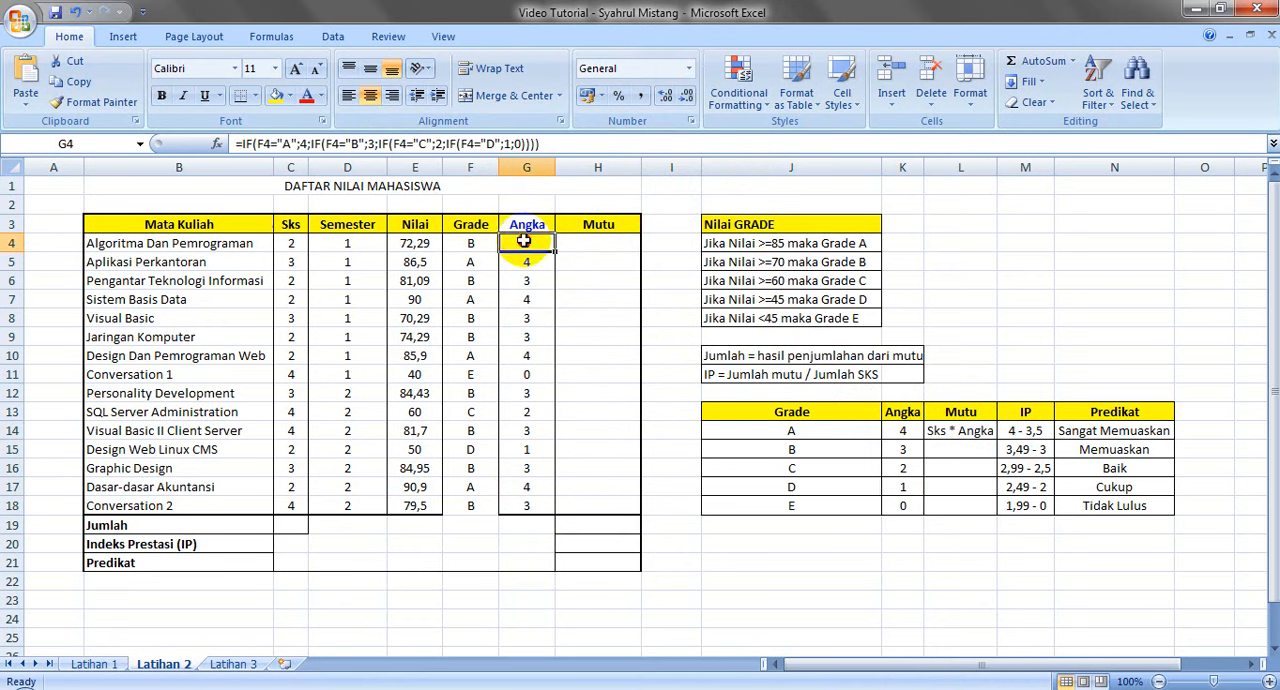
left_click(600, 241)
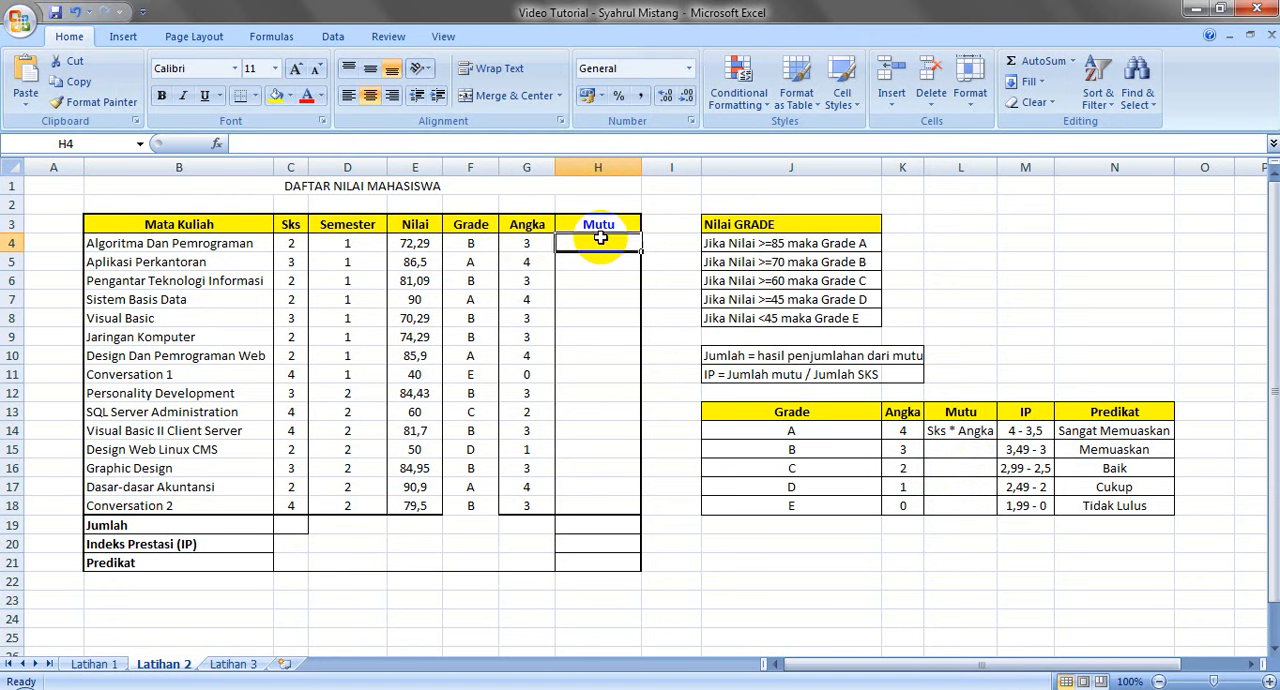
type("=")
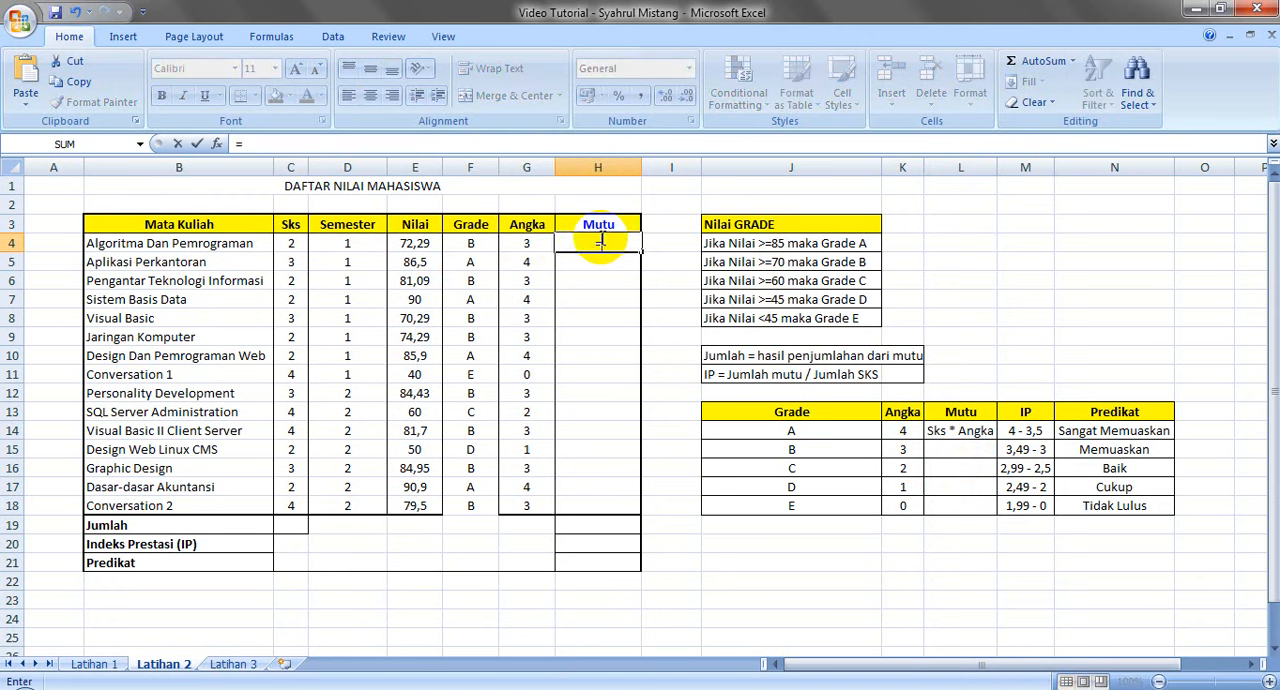
left_click(290, 241)
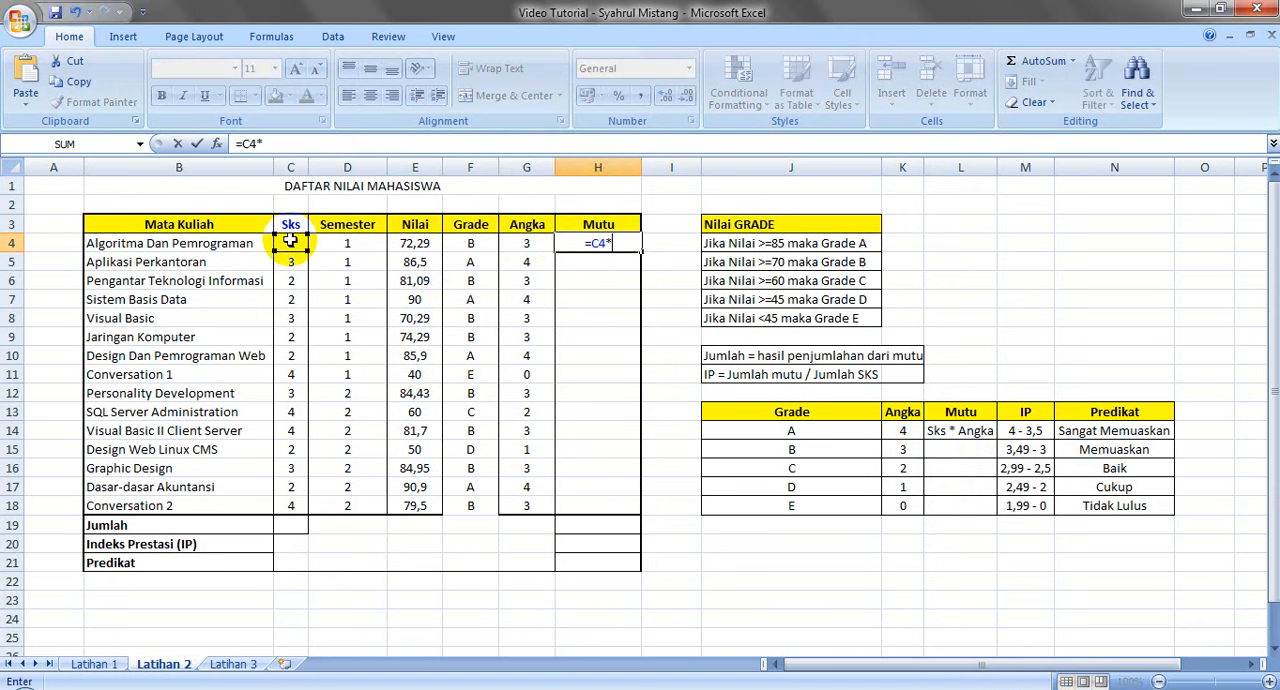
left_click(530, 241)
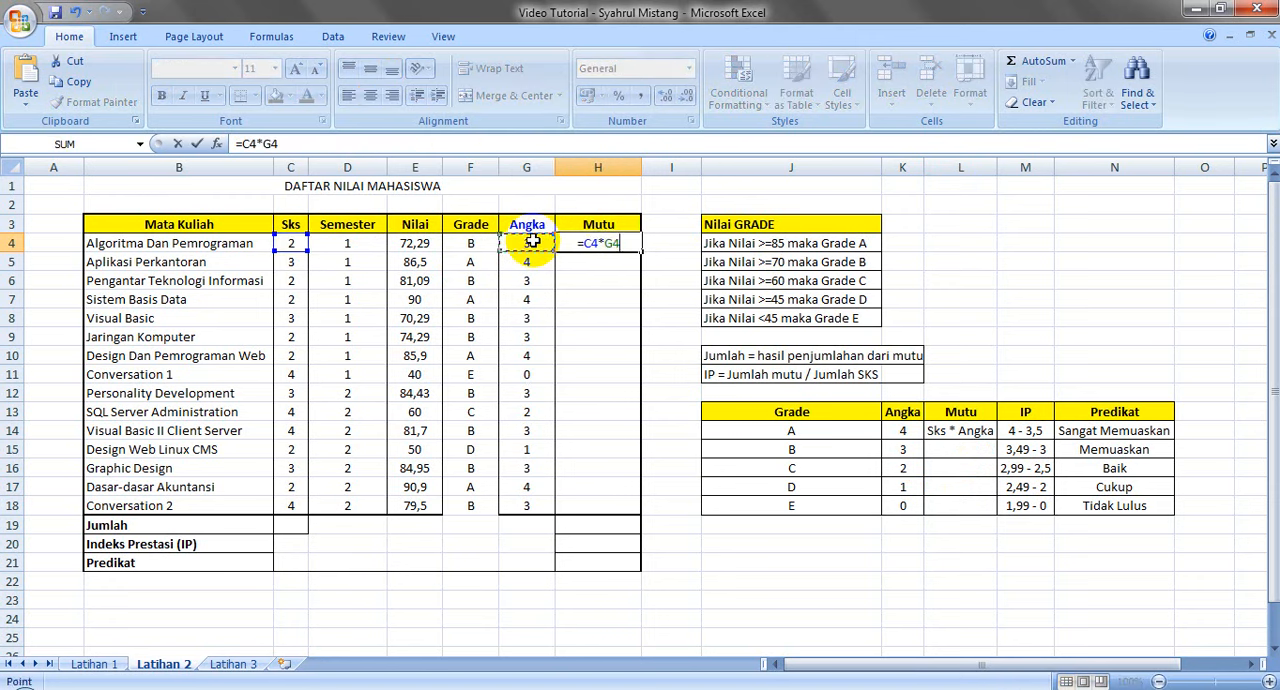
key("Return")
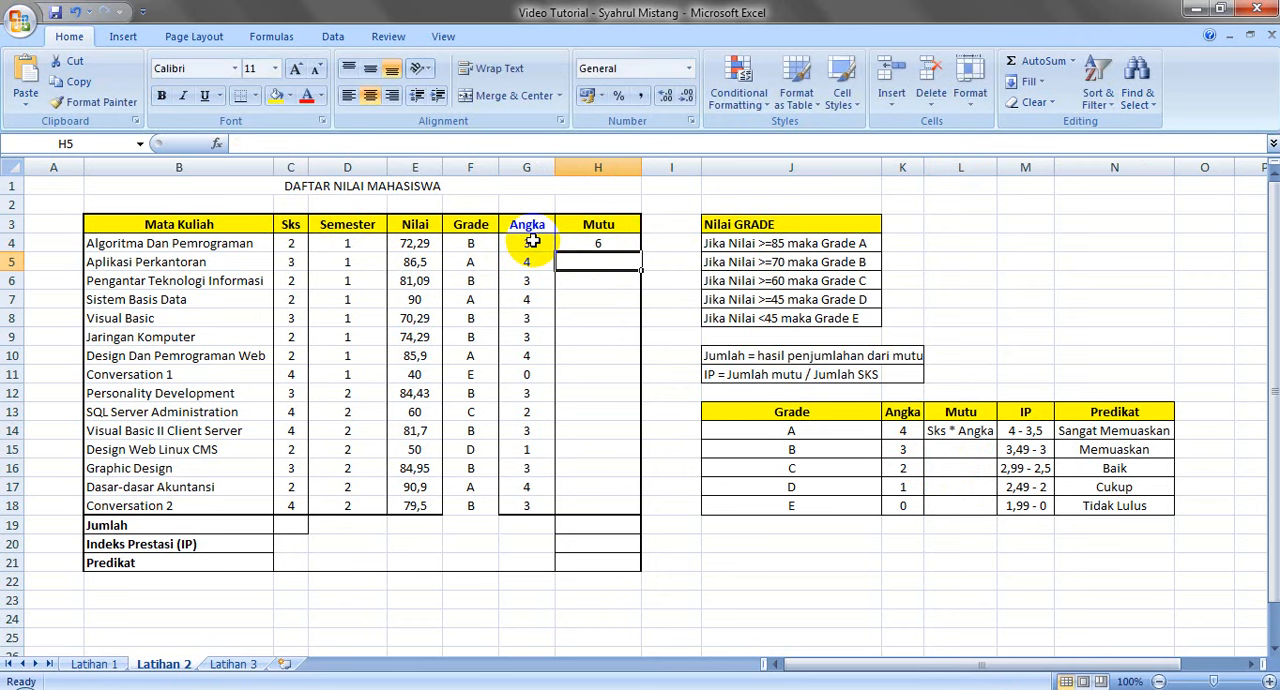
Fill the Mutu formula from H4 down through H18
left_click(591, 243)
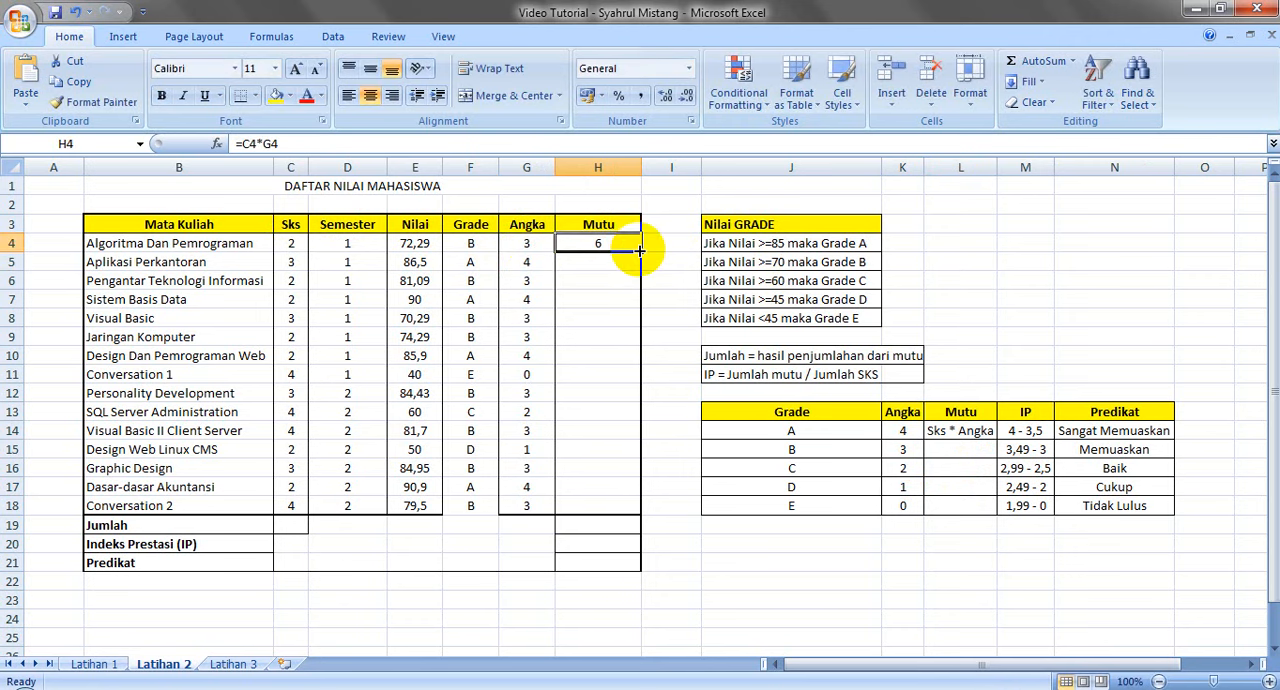
left_click_drag(640, 251, 634, 512)
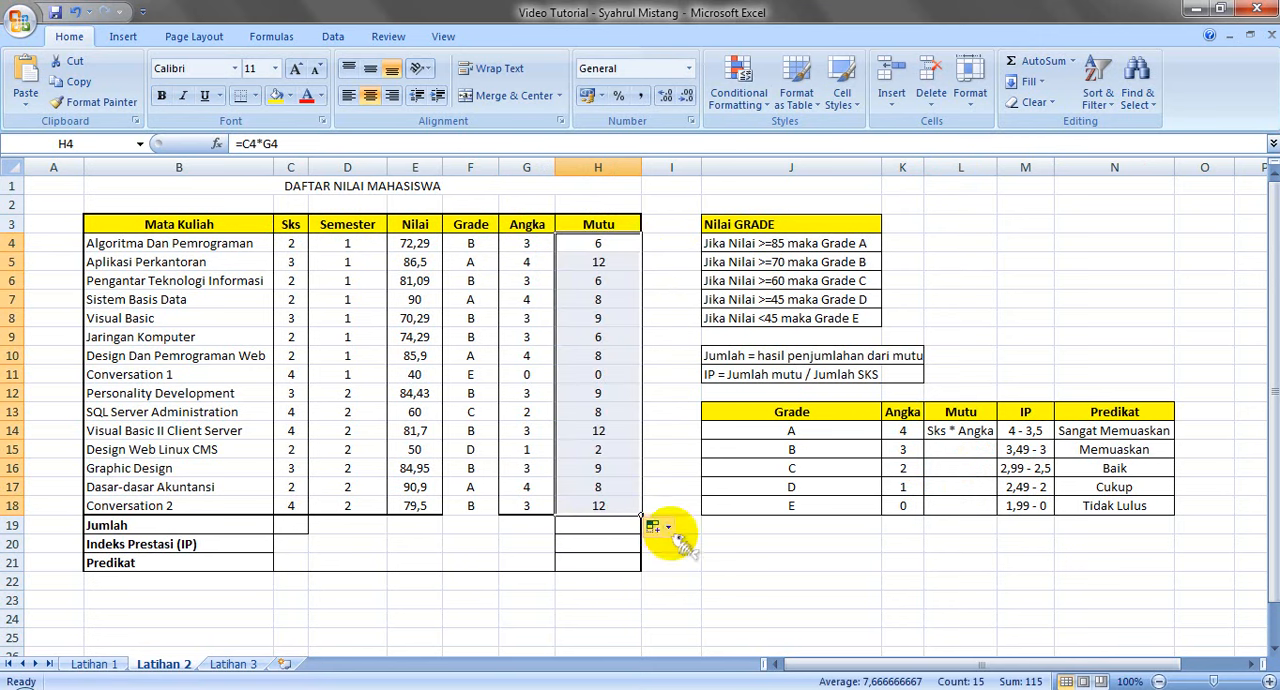
left_click(666, 528)
left_click(866, 544)
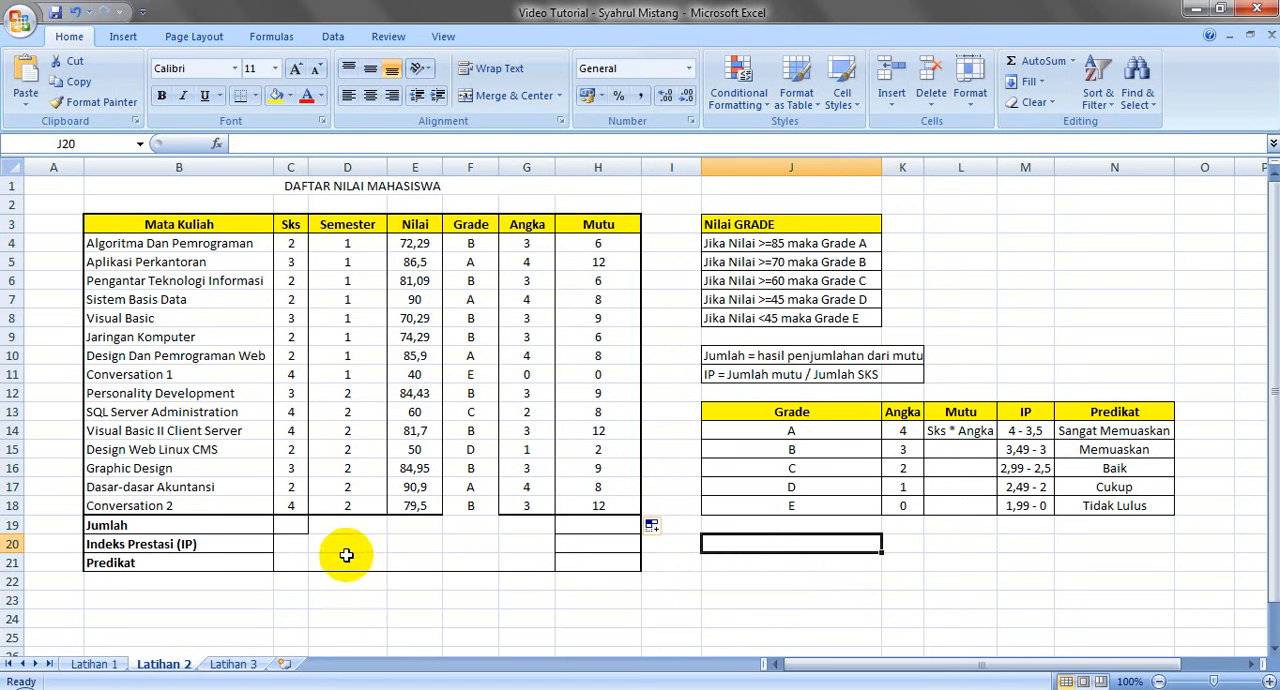
Begin a formula with = in the Jumlah cell C19 of the Sks column
left_click(292, 525)
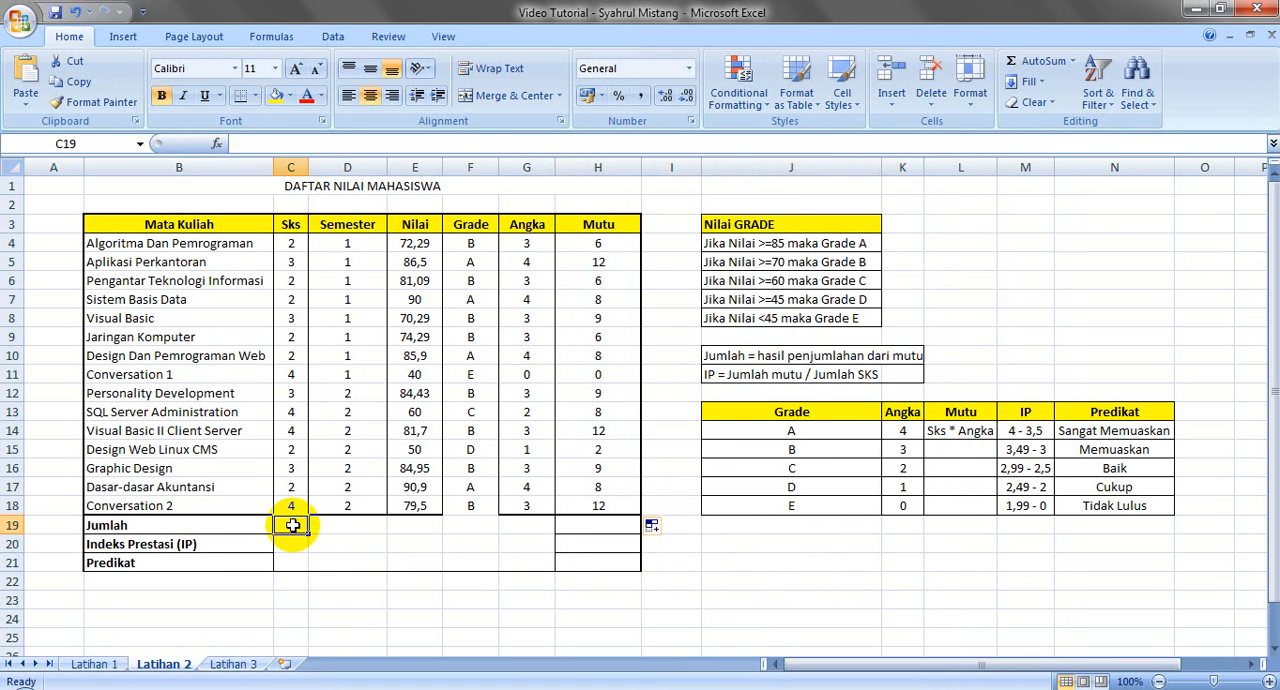
type("=")
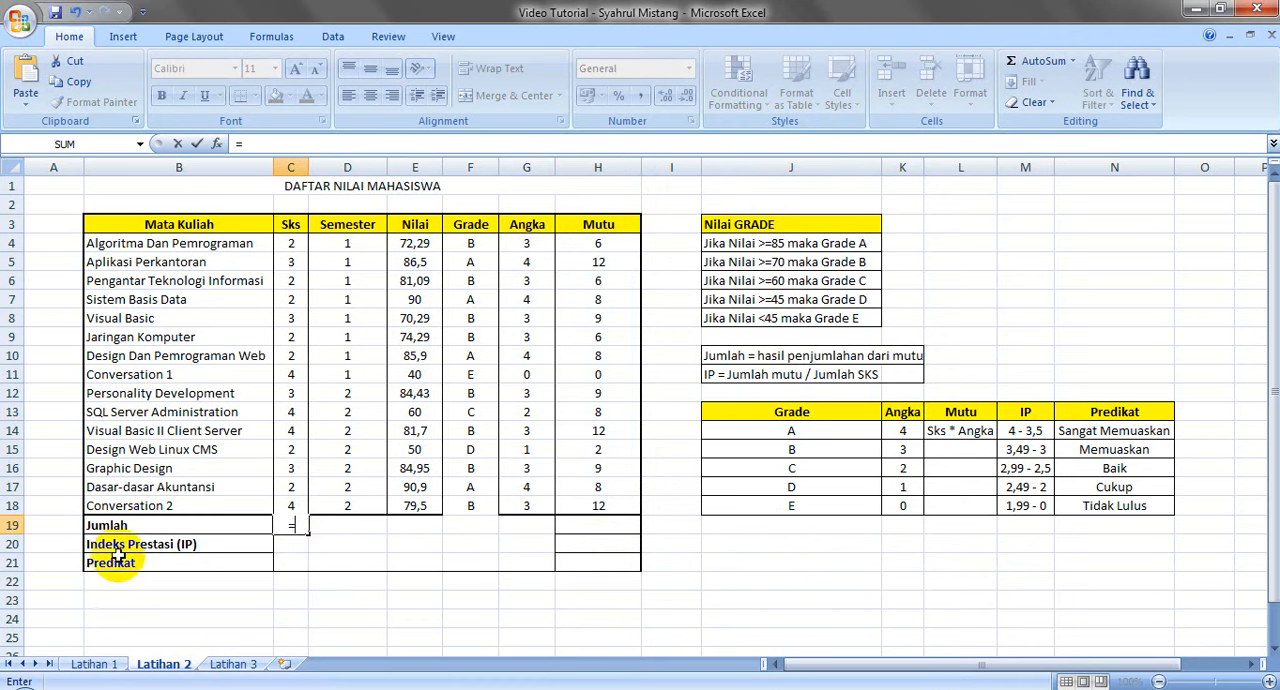
type("COUN")
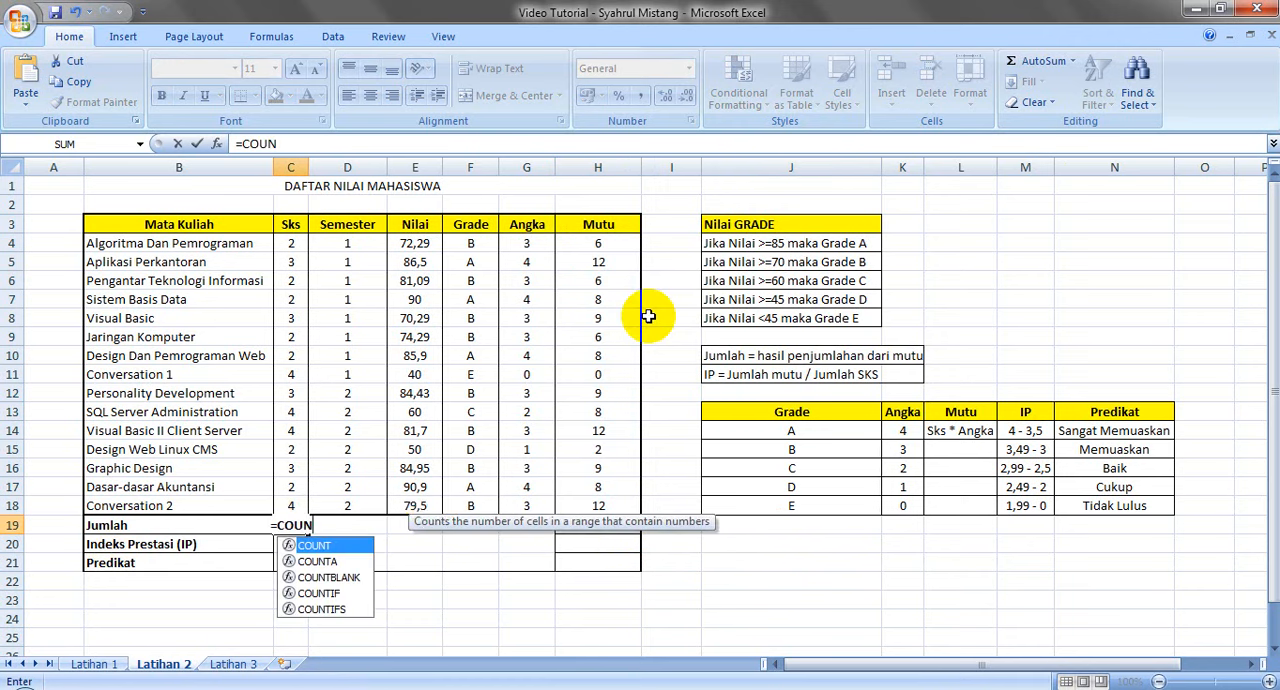
double_click(335, 545)
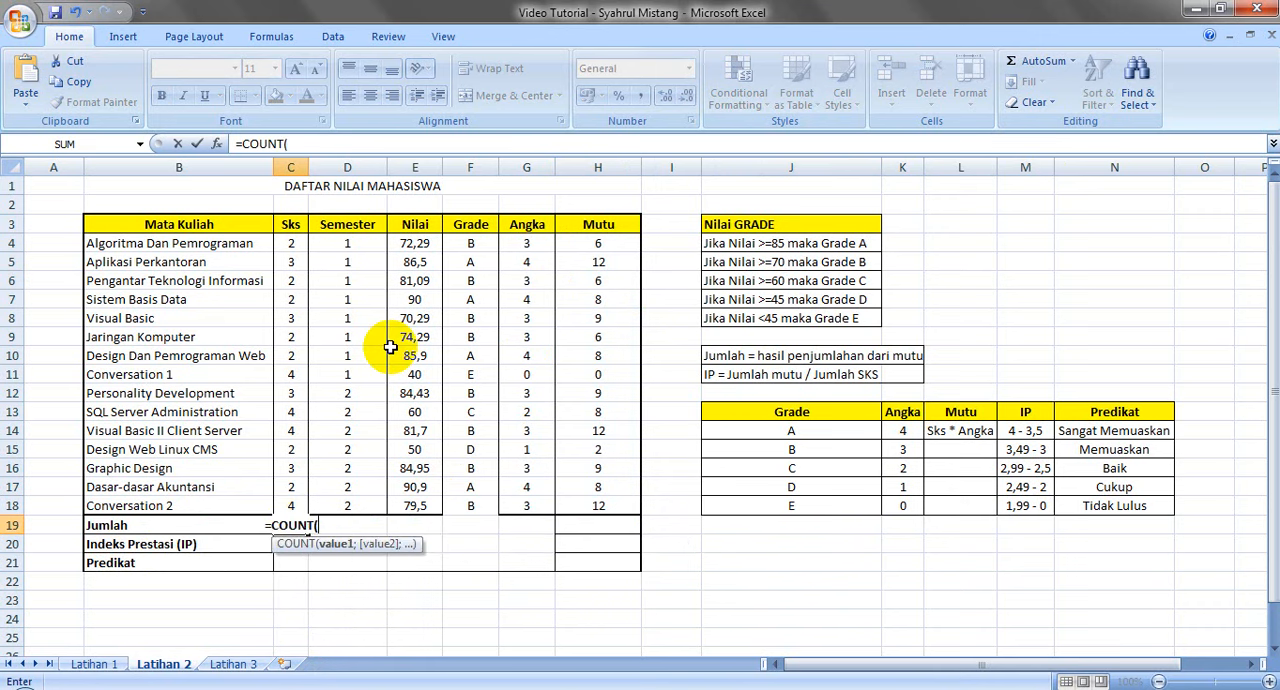
key("BackSpace")
key("BackSpace")
key("BackSpace")
key("BackSpace")
key("BackSpace")
key("BackSpace")
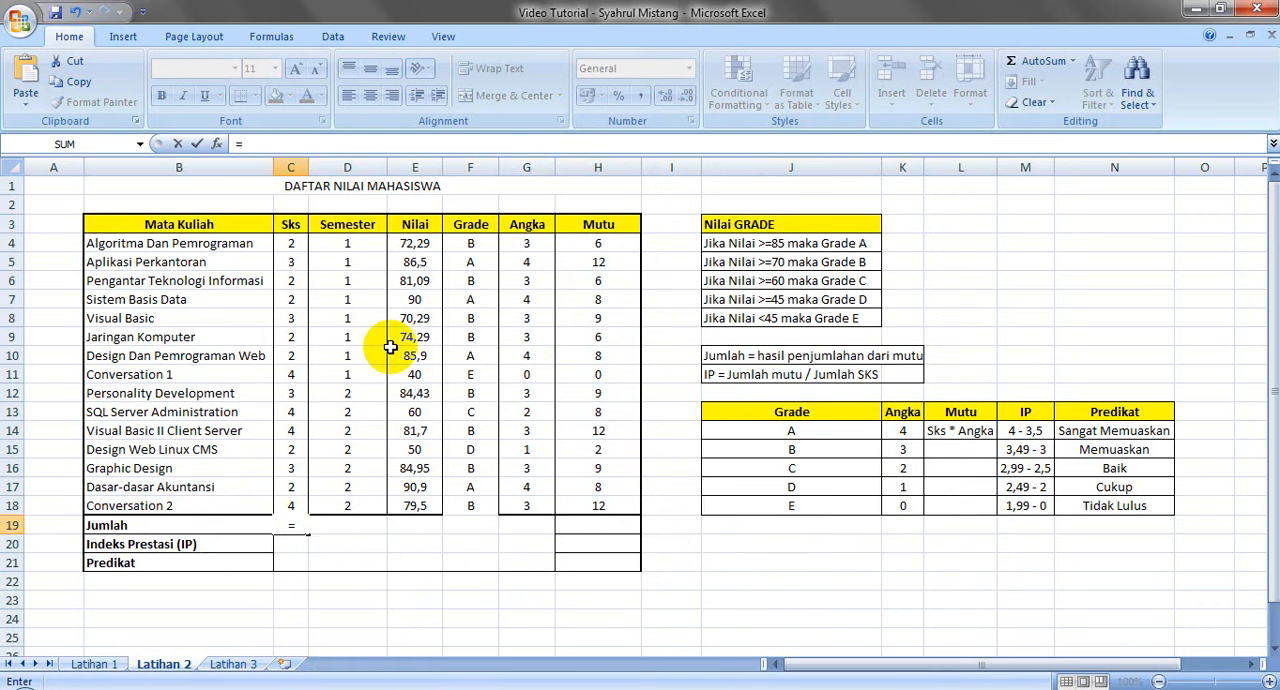
Complete the C19 formula as =SUM(C4:C18) to total the Sks values and review it
type("SUM(")
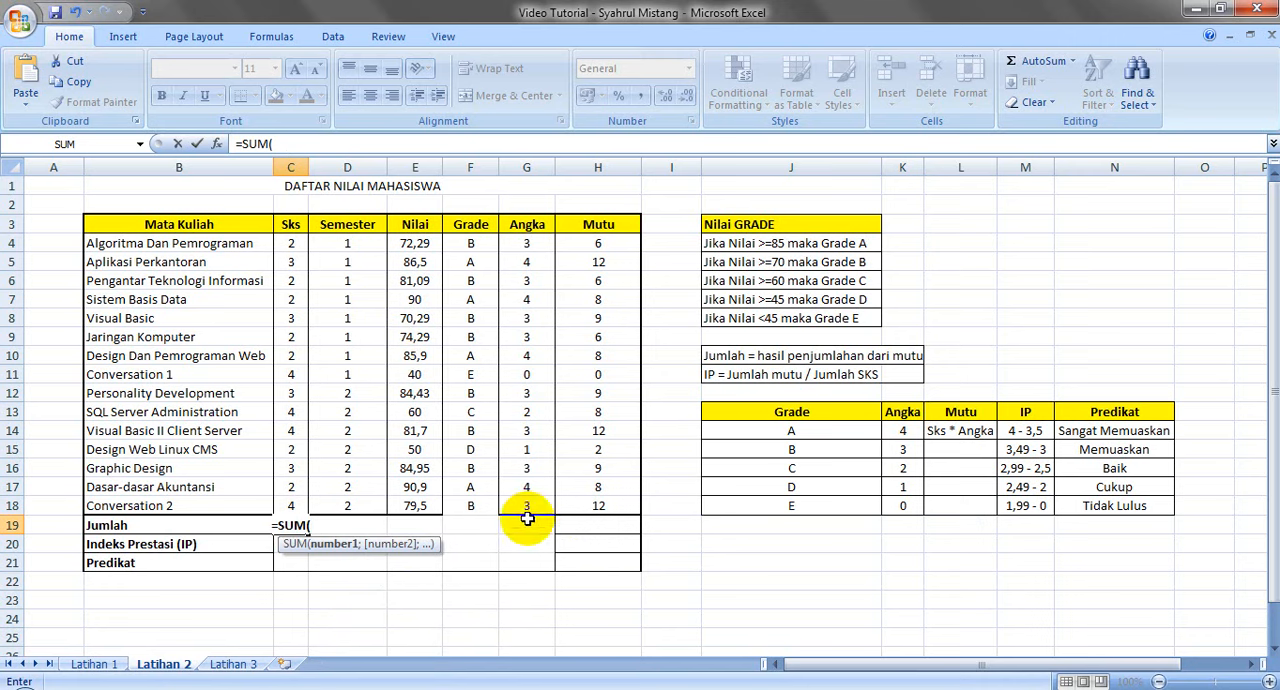
left_click_drag(293, 242, 306, 500)
key("Return")
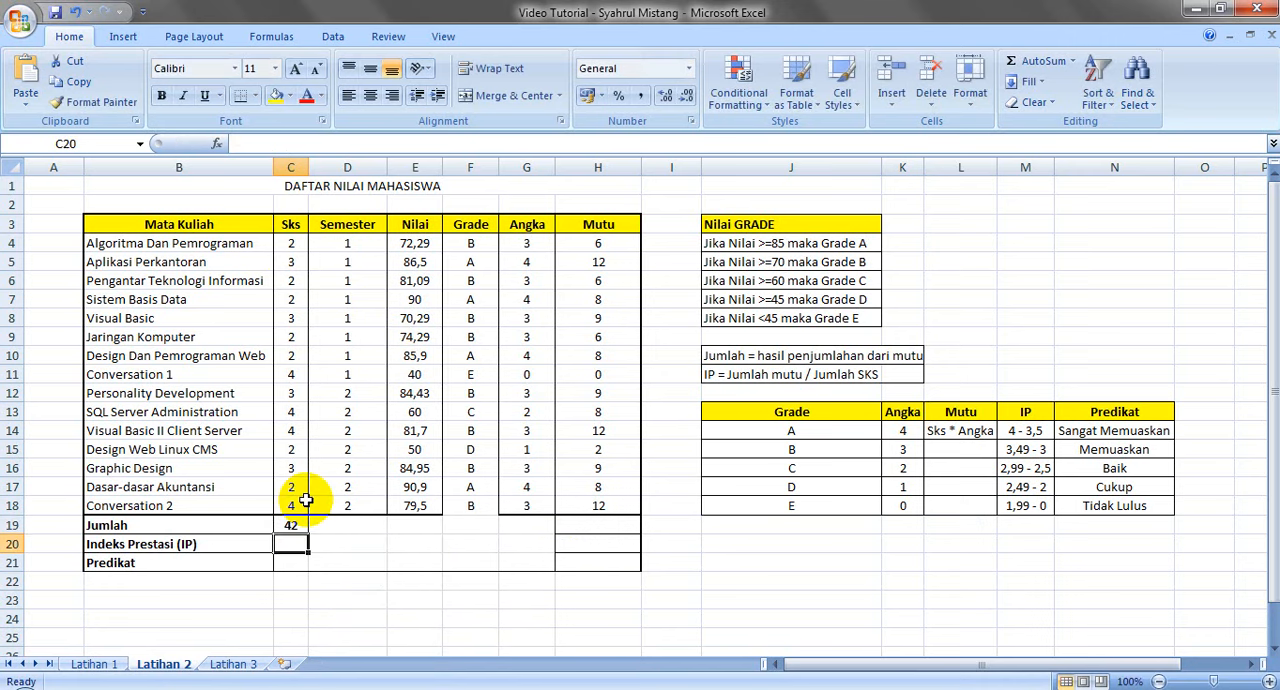
left_click(294, 524)
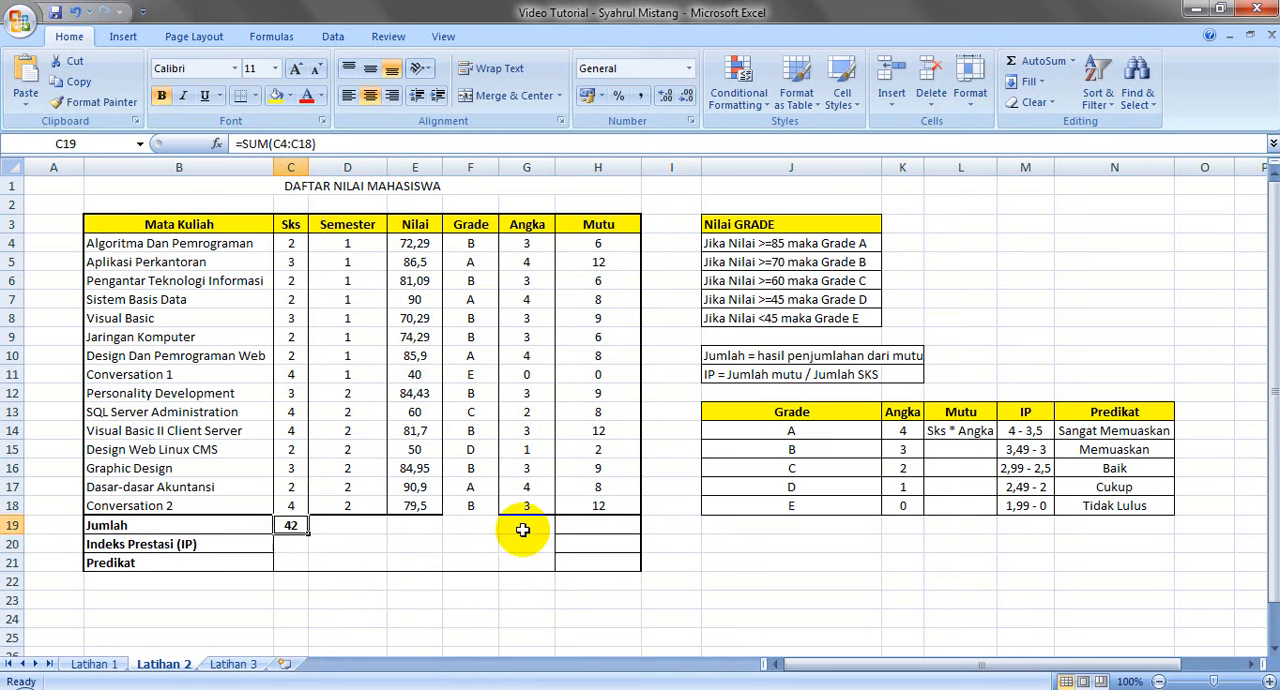
Enter =SUM(H4:H18) in H19 to total the Mutu values and review the formula
left_click(609, 527)
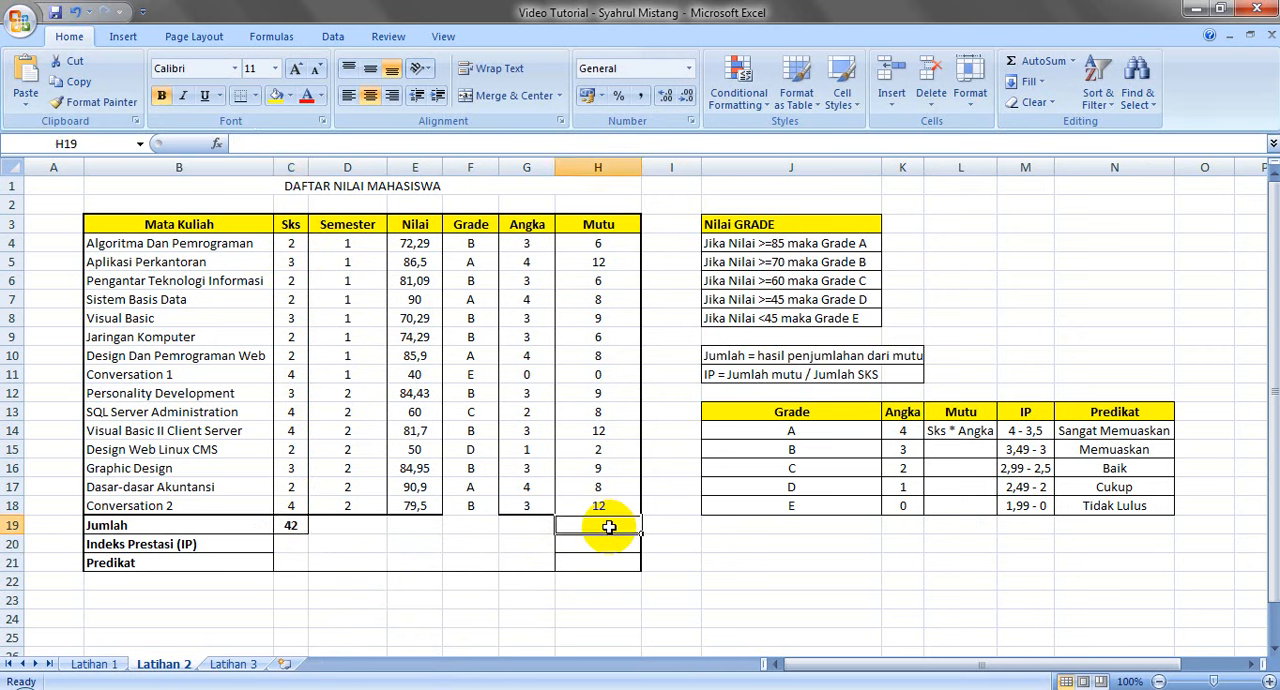
type("=")
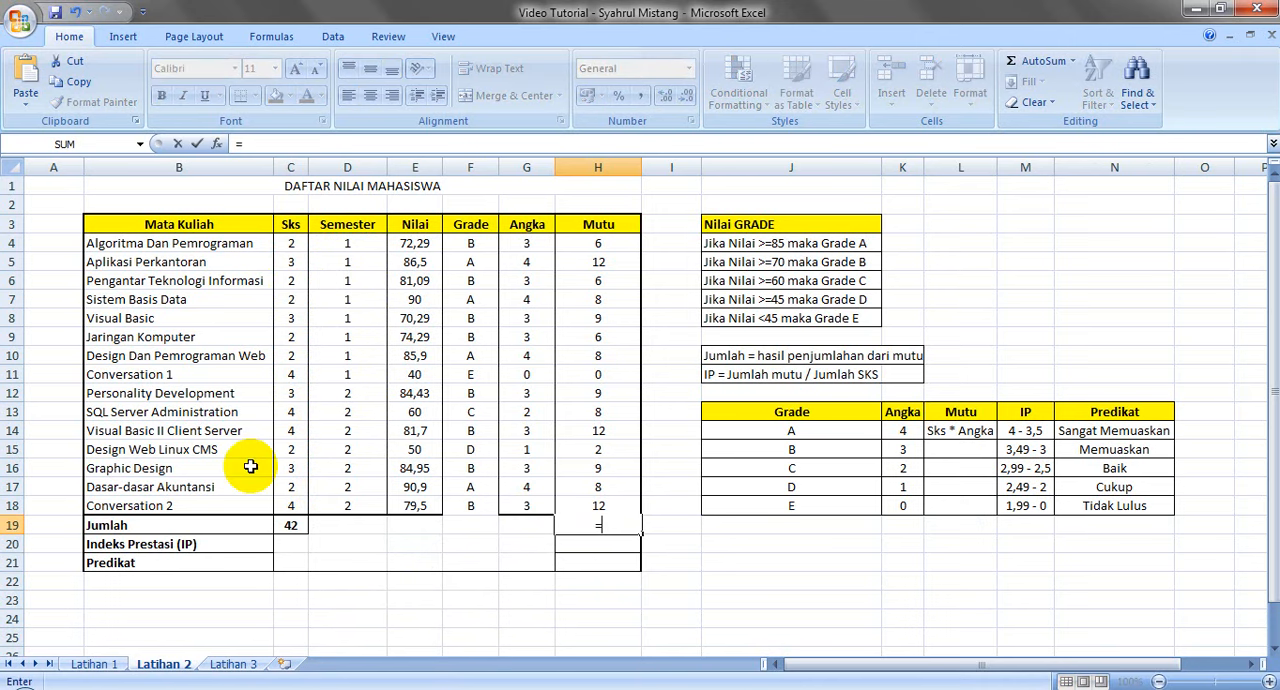
type("SUM(")
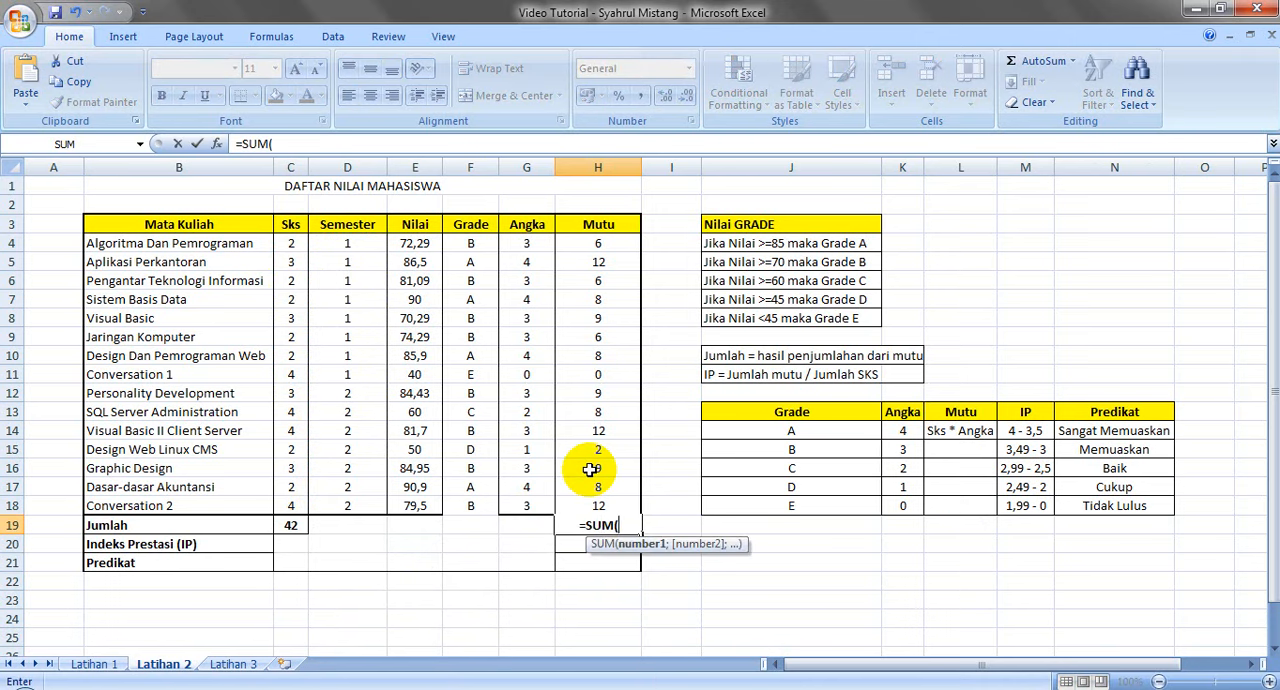
left_click_drag(603, 243, 597, 502)
key("Return")
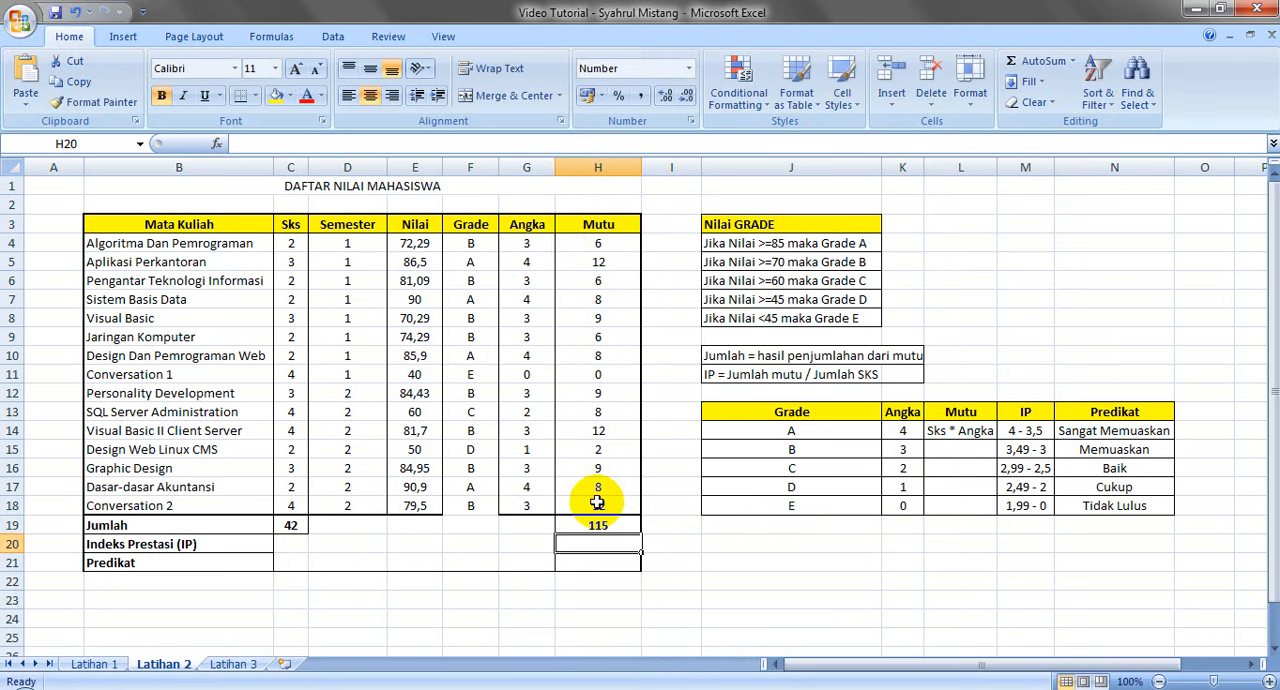
left_click(598, 518)
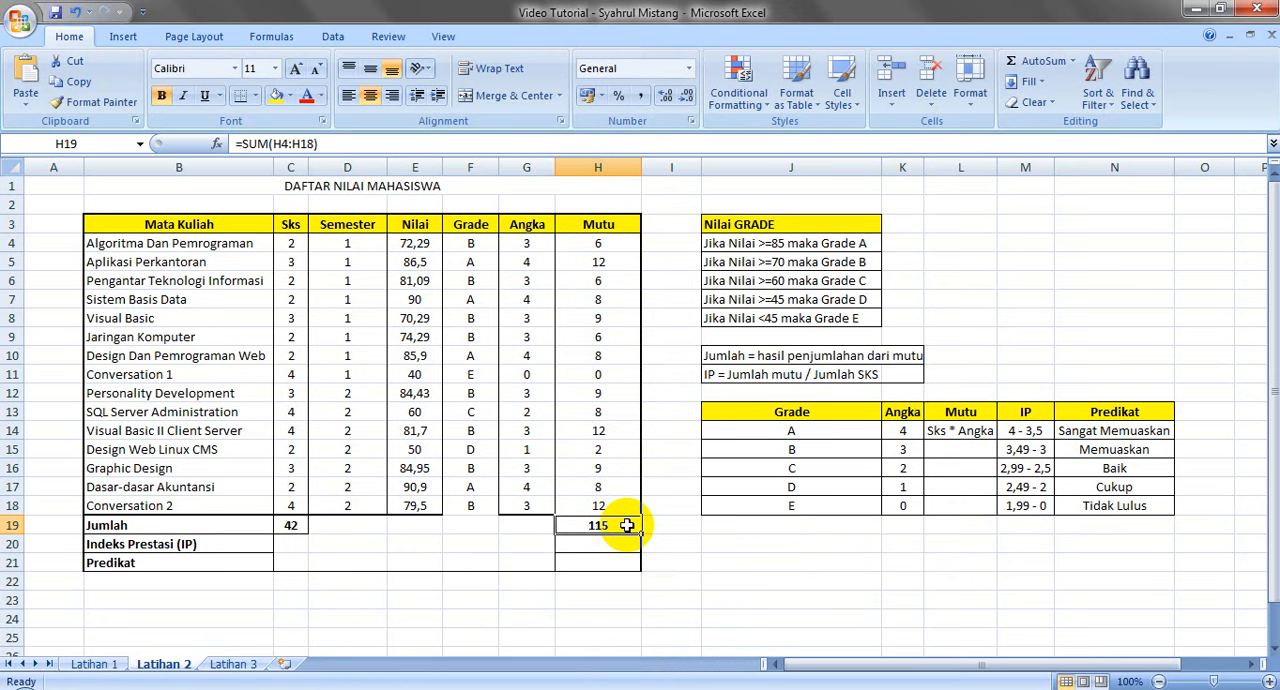
double_click(710, 543)
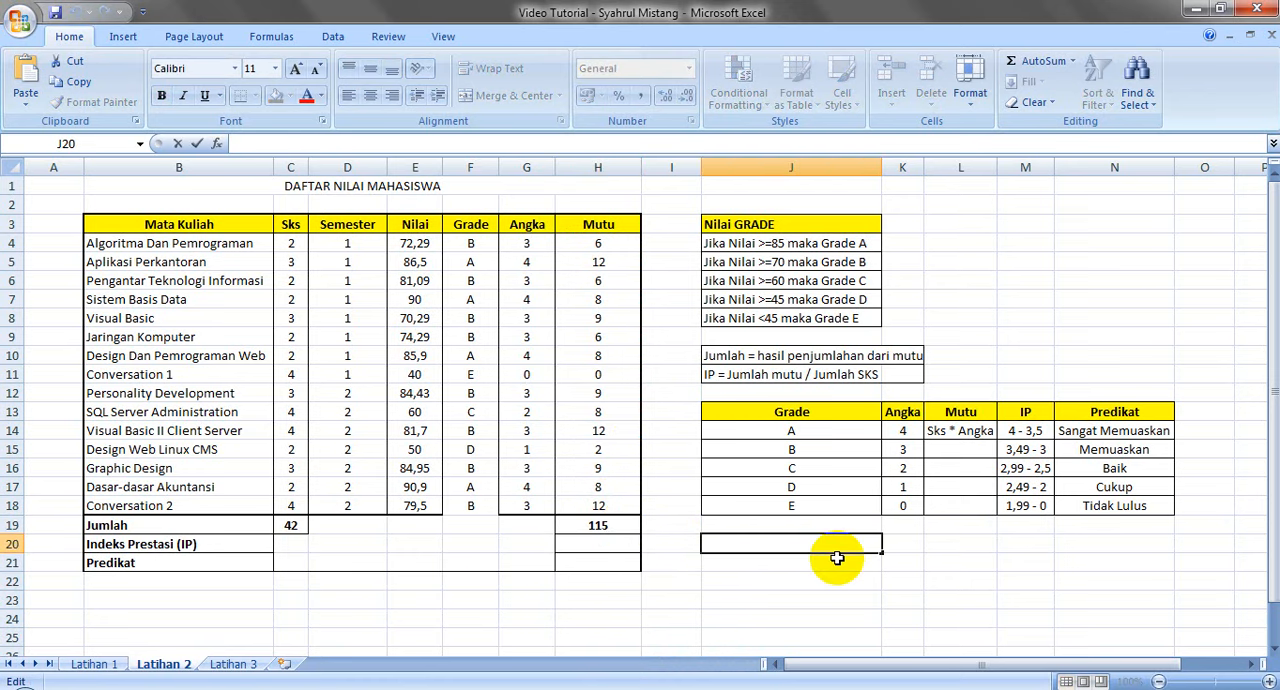
Check the IP rule in J11 and enter =H19/C19 in H20 to divide total Mutu by total Sks
left_click(593, 543)
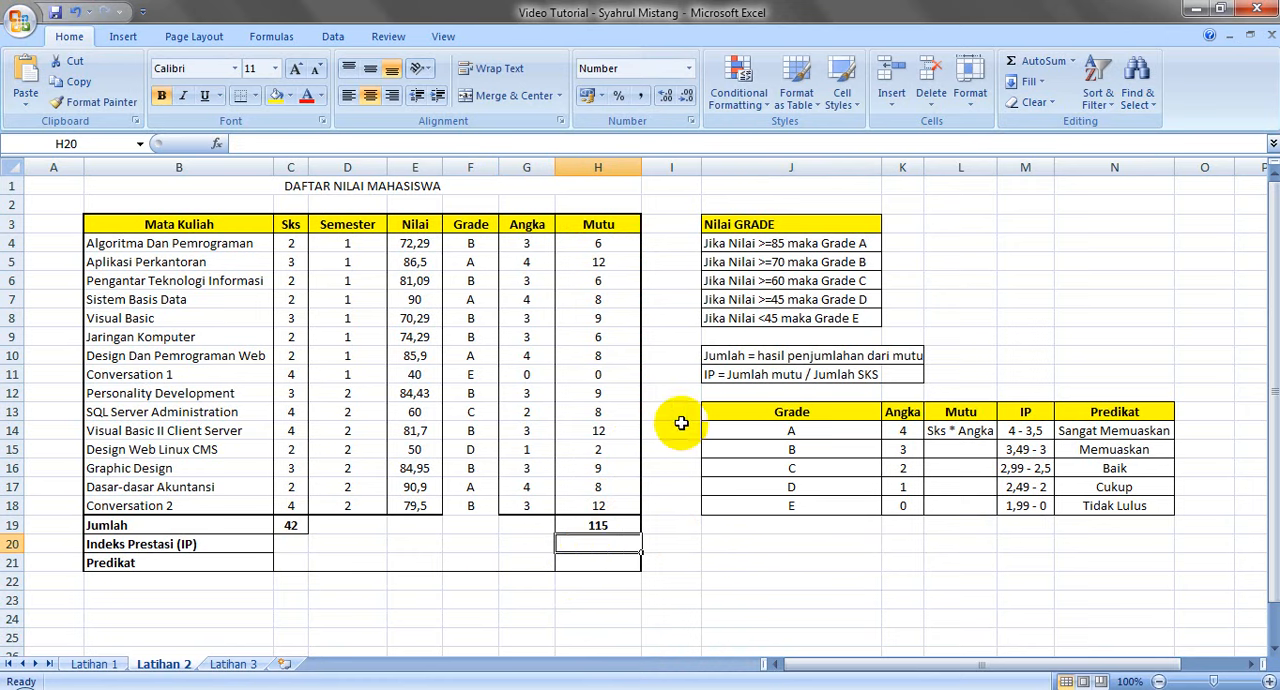
left_click(716, 380)
key("F2")
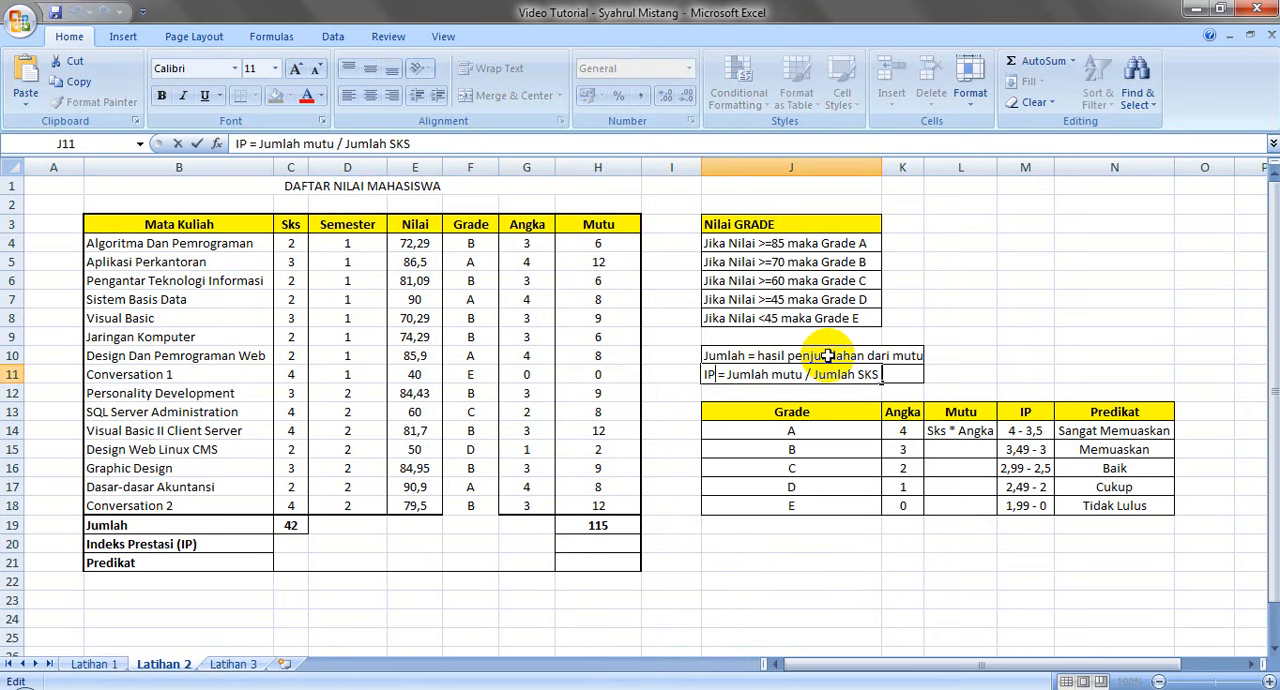
left_click(590, 544)
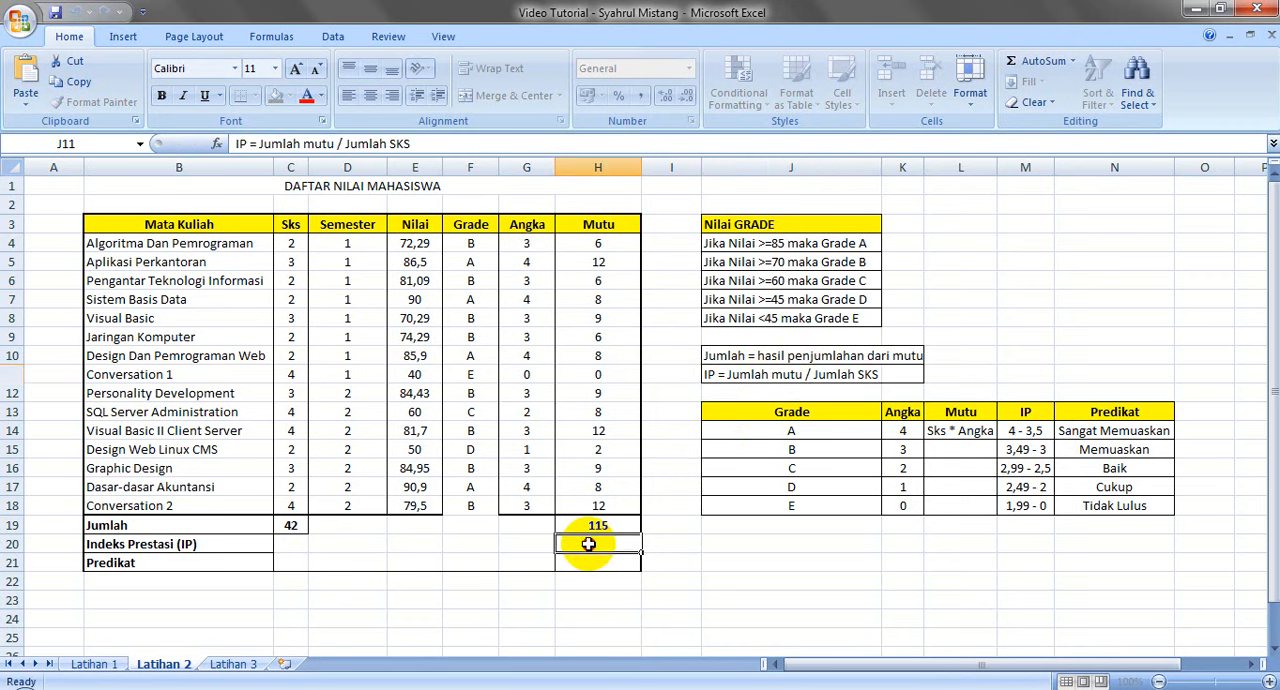
type("=")
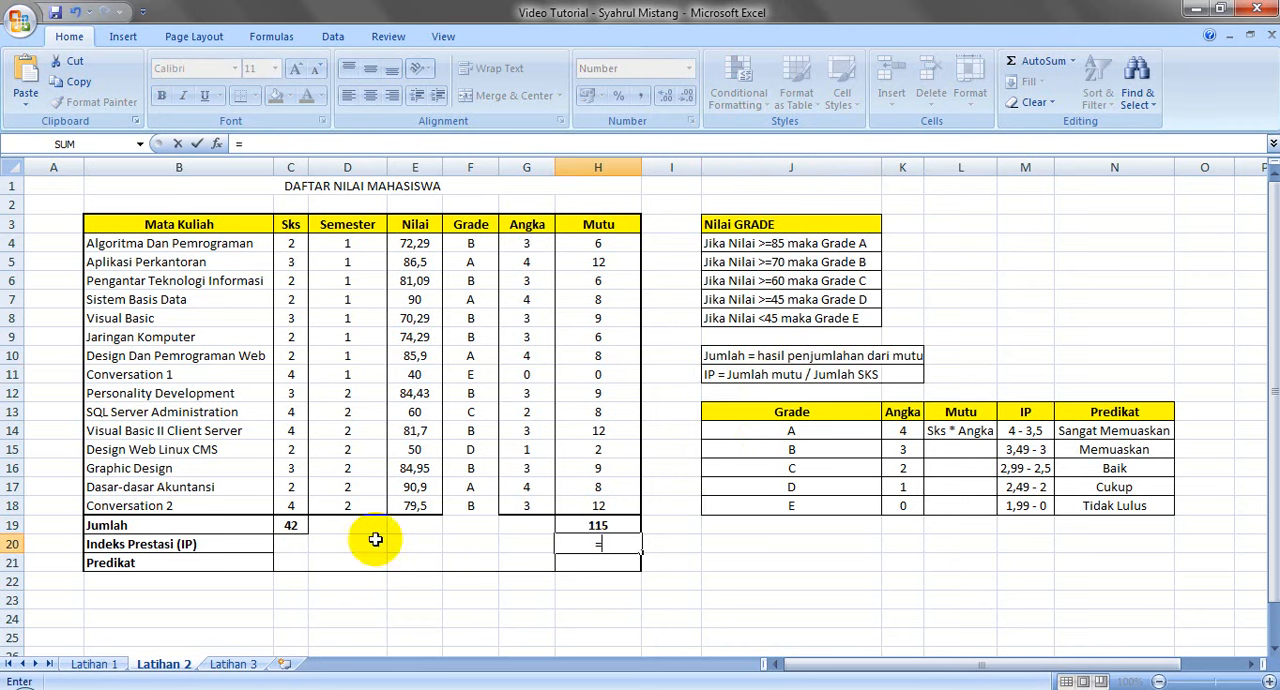
left_click(607, 526)
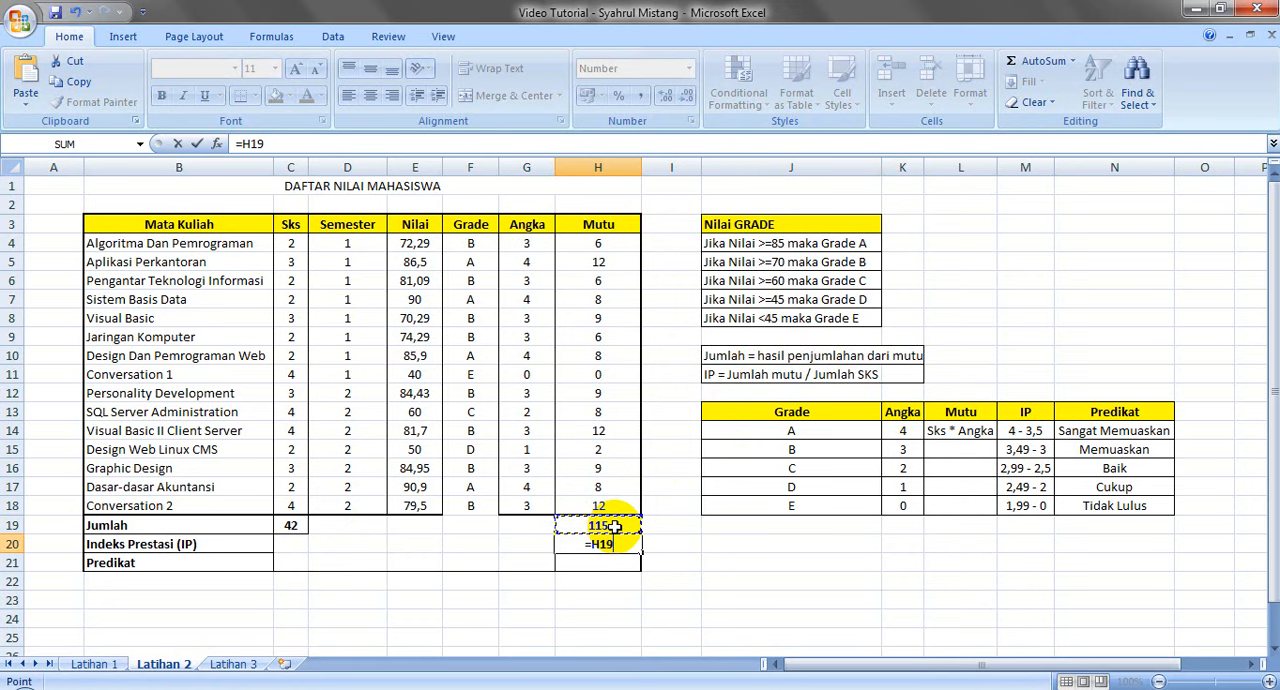
type("/")
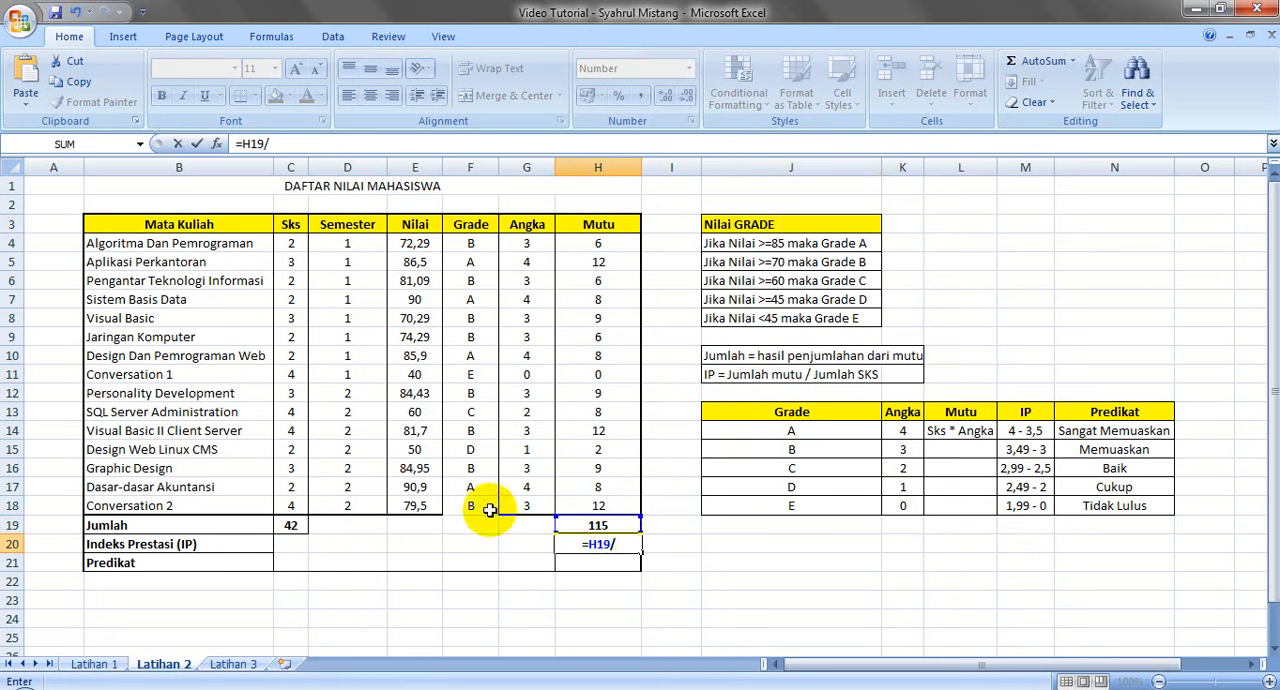
left_click(295, 523)
key("Return")
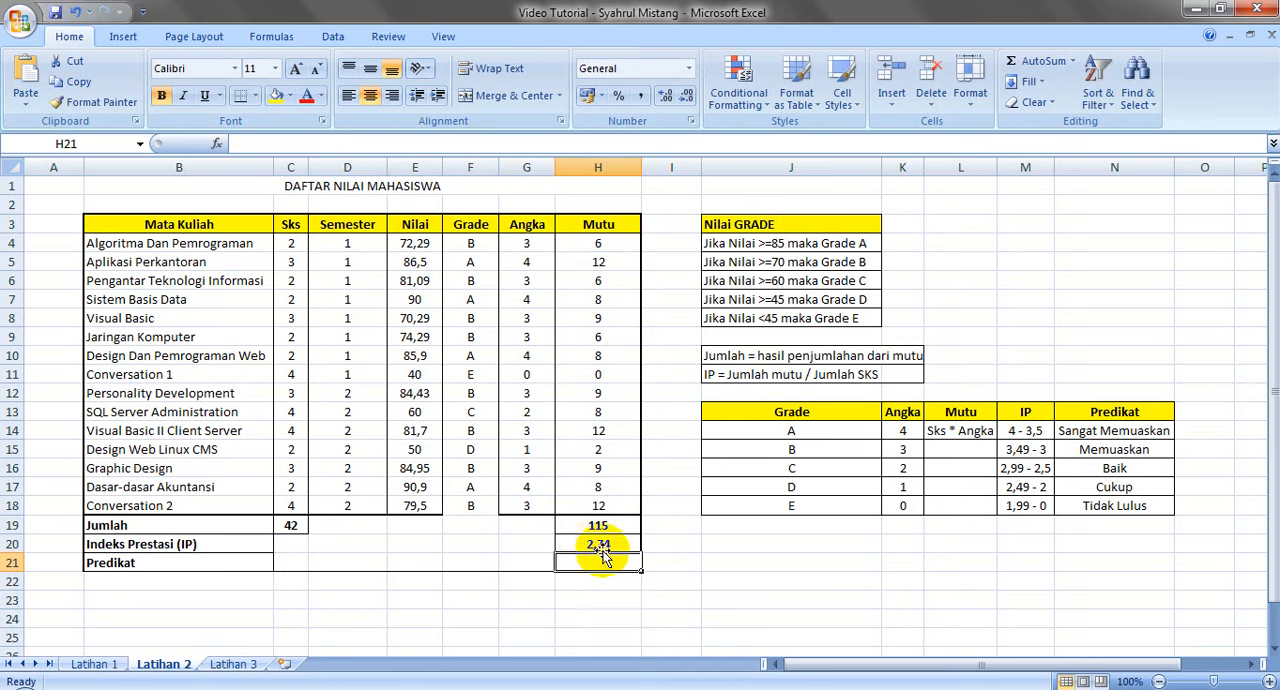
left_click(598, 543)
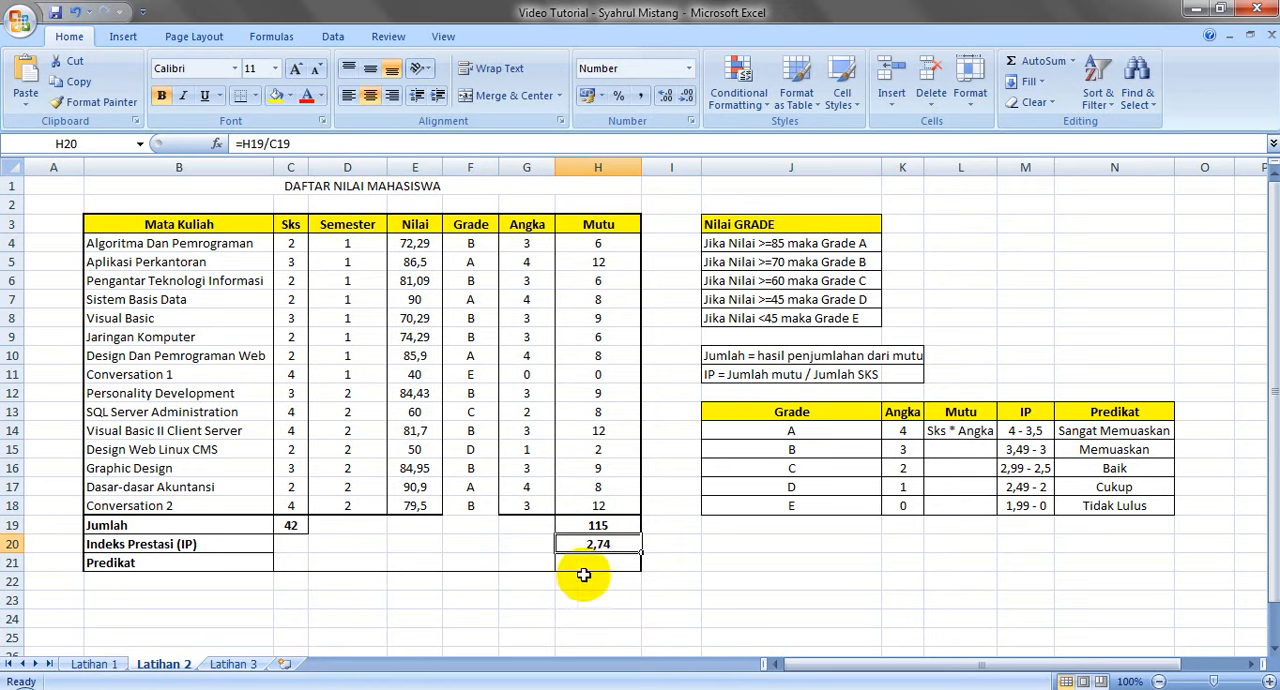
Check the IP ranges and Predikat labels in the reference table and start the Predikat formula in H21 as =IF(H20=
left_click_drag(1022, 428, 1025, 443)
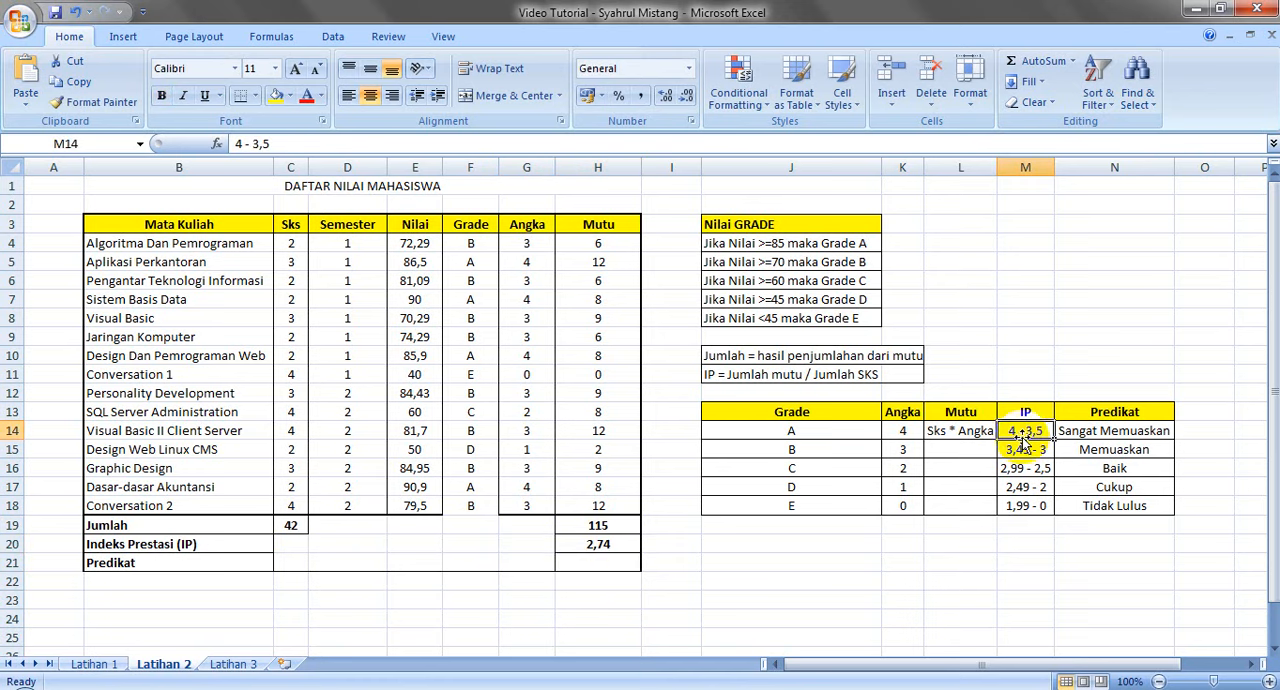
left_click(1025, 443)
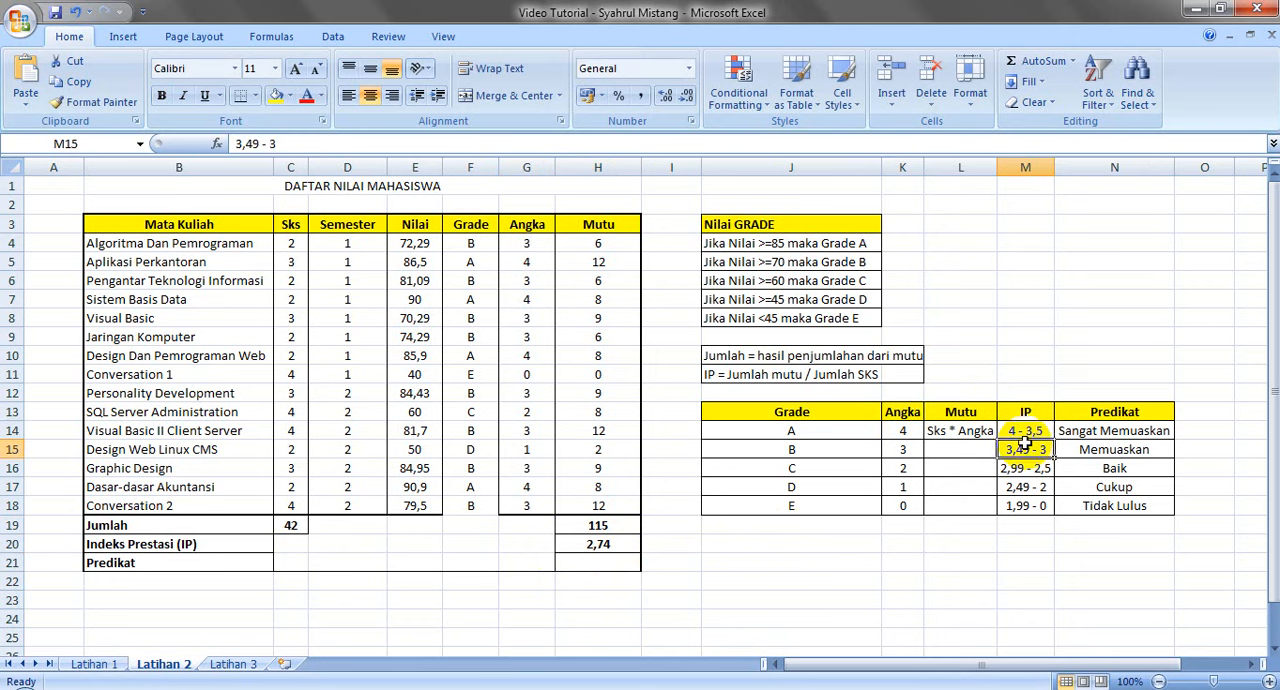
left_click(1088, 432)
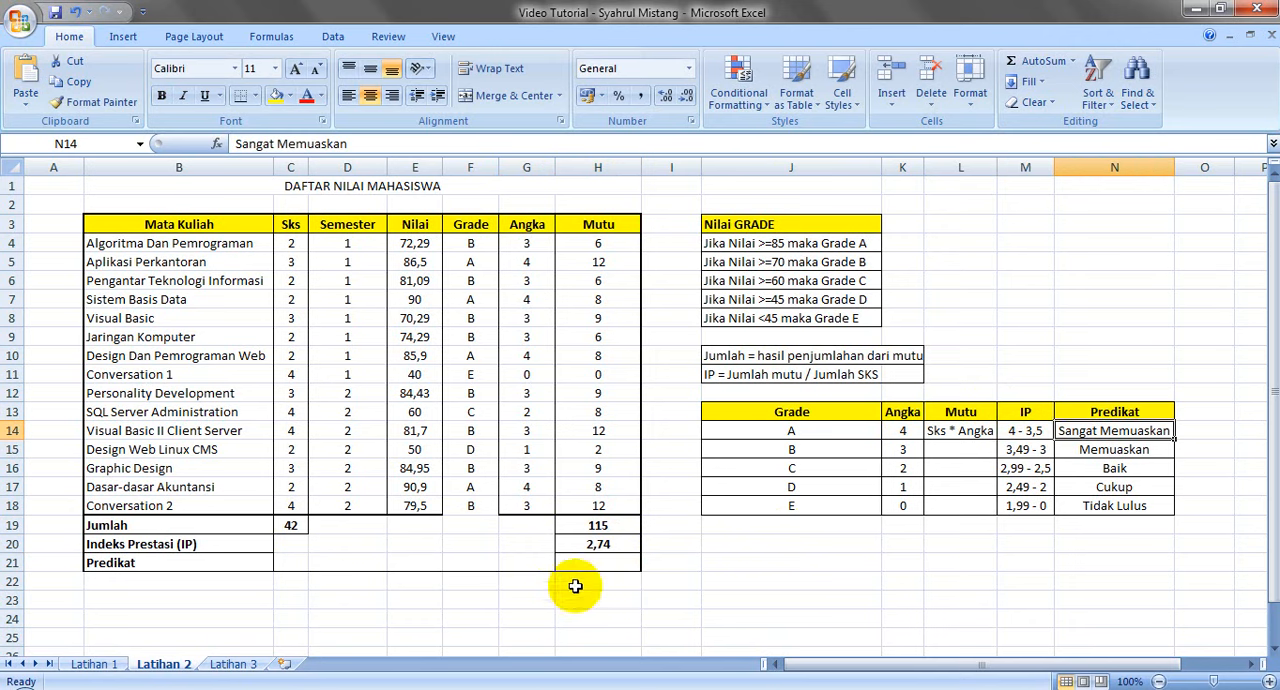
left_click(620, 562)
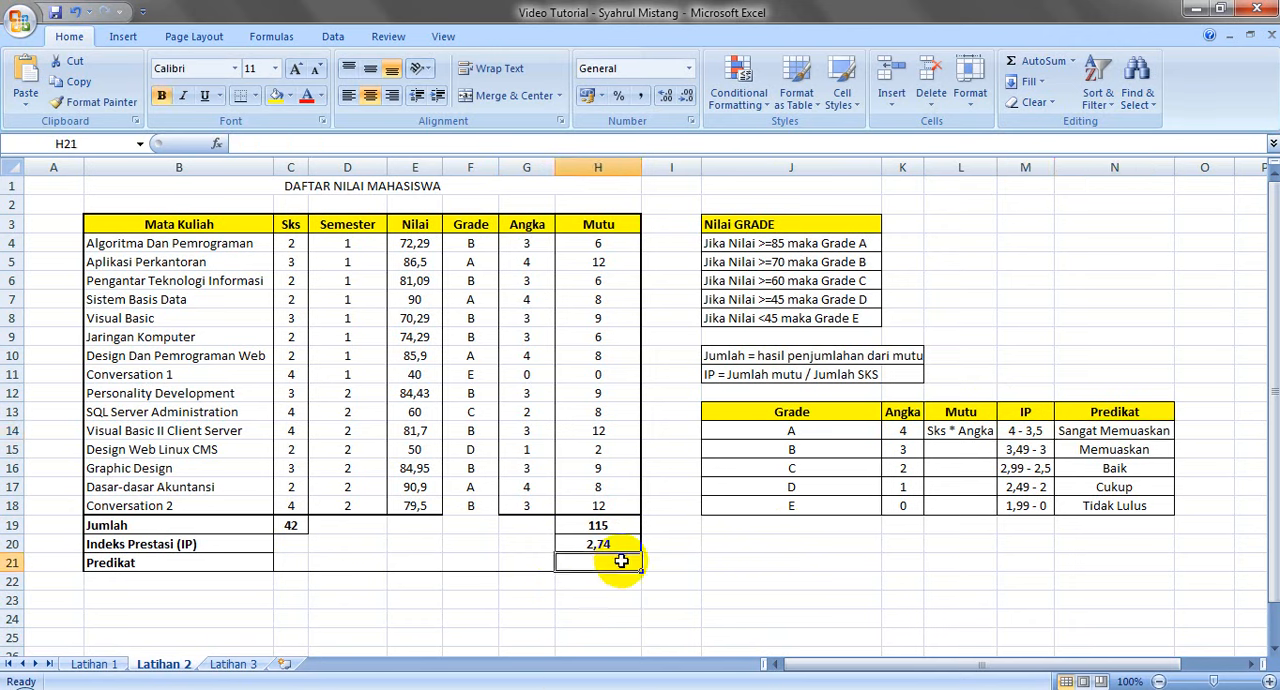
left_click(608, 544)
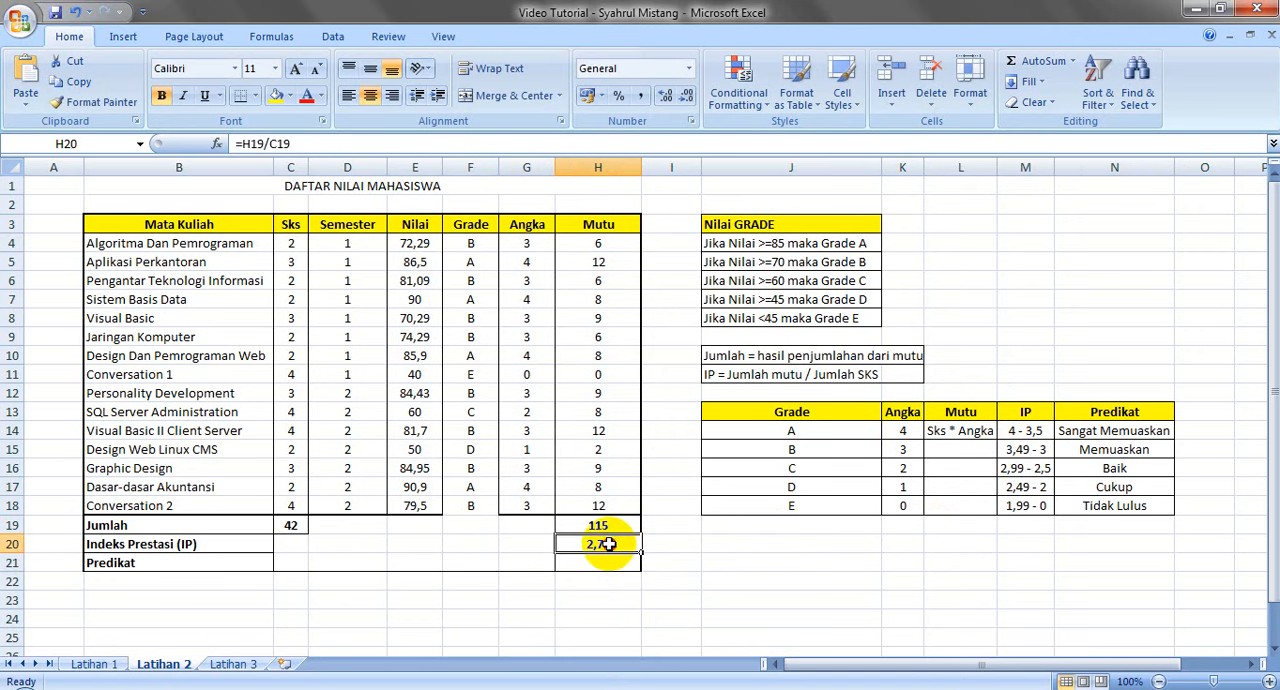
left_click(608, 567)
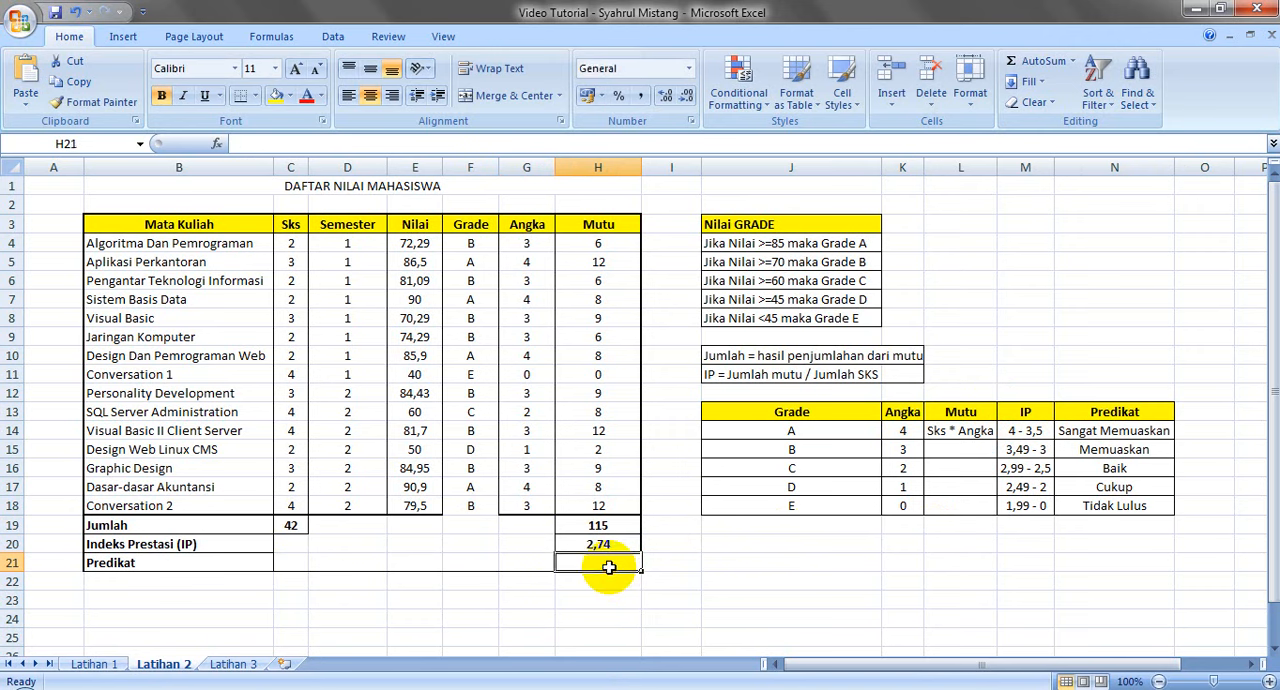
type("=IF(")
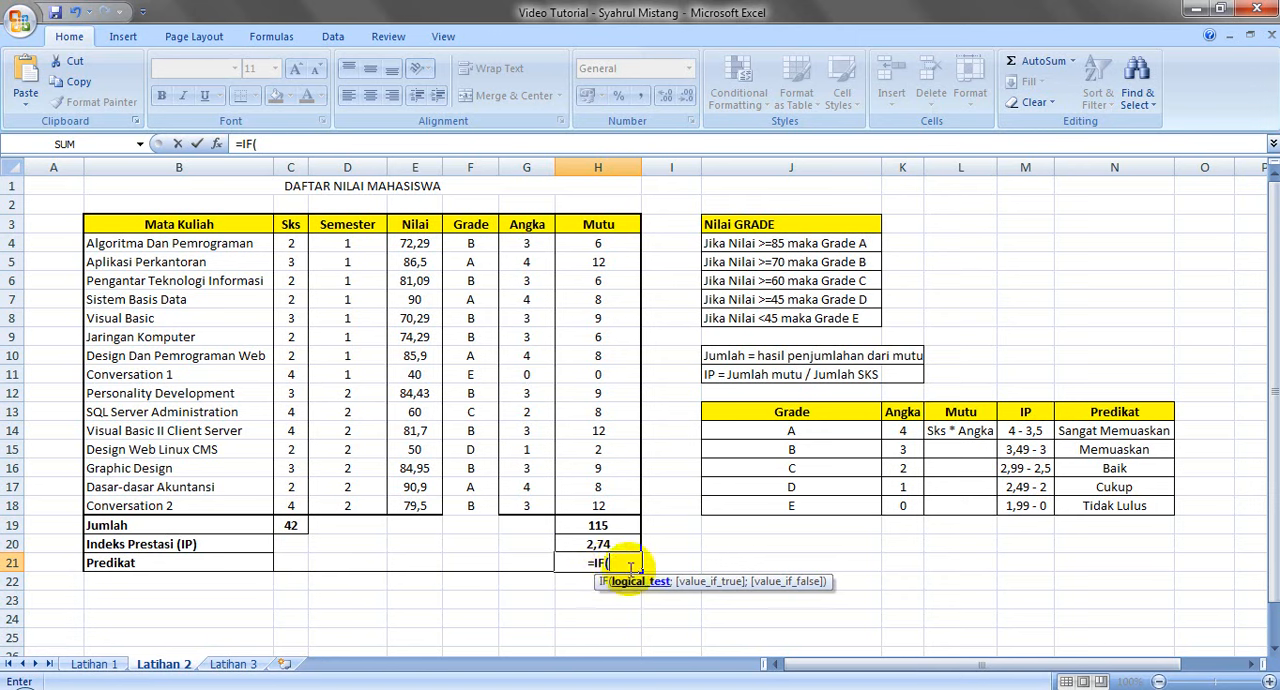
left_click(610, 544)
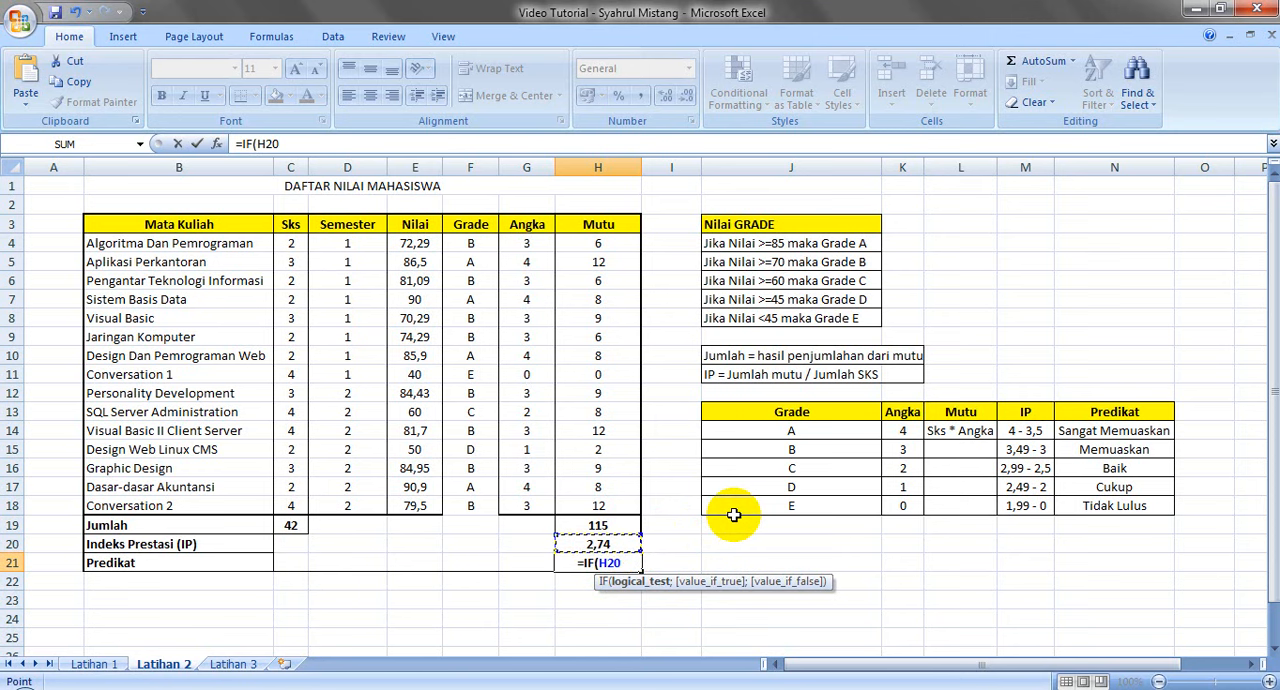
type("=")
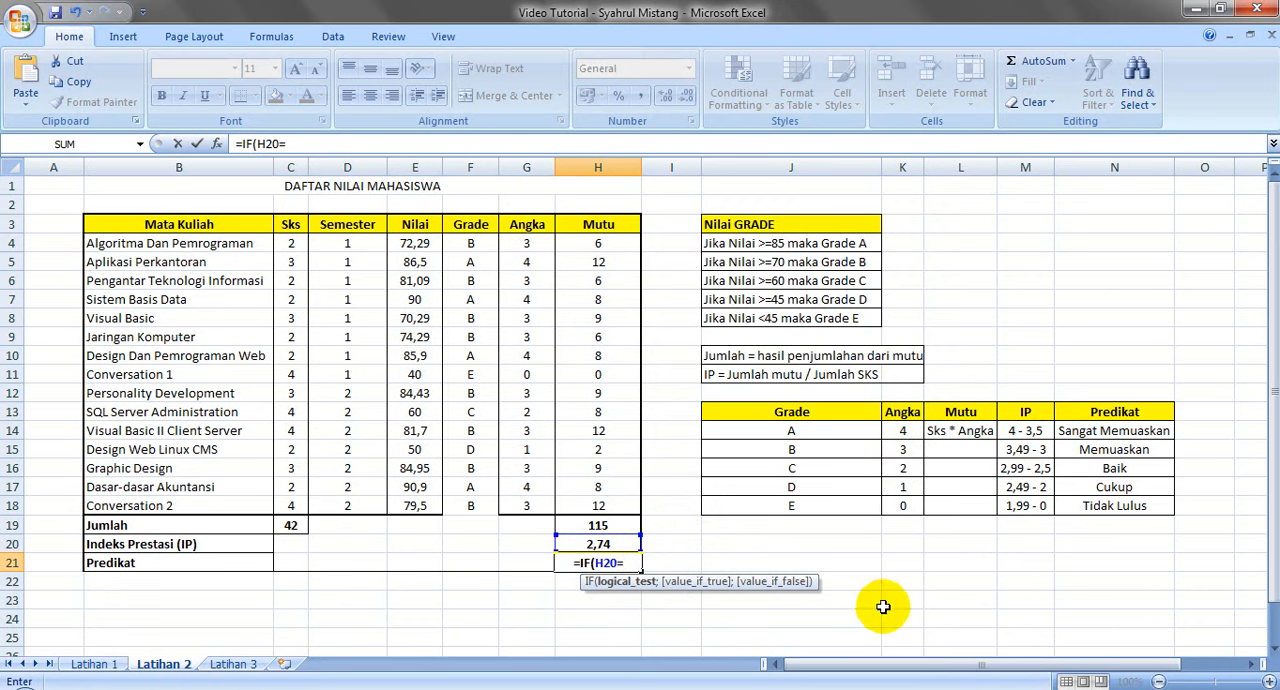
type("4-3,5")
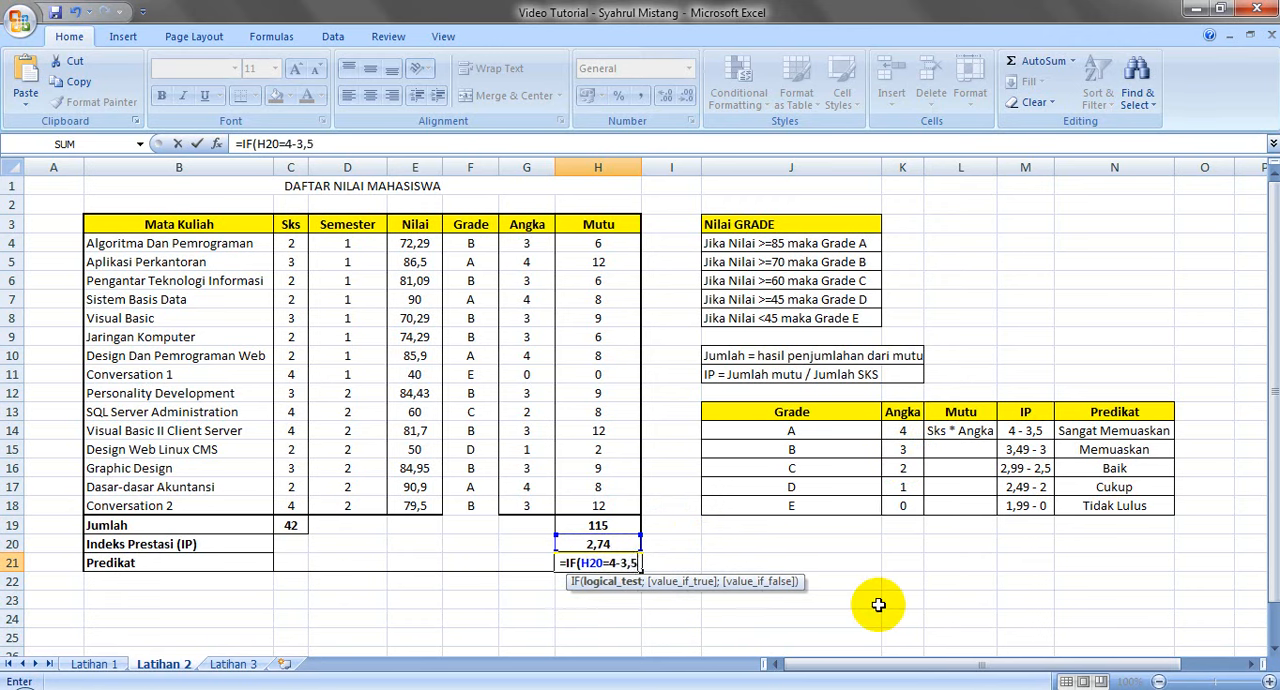
key("BackSpace")
key("BackSpace")
key("BackSpace")
key("BackSpace")
key("BackSpace")
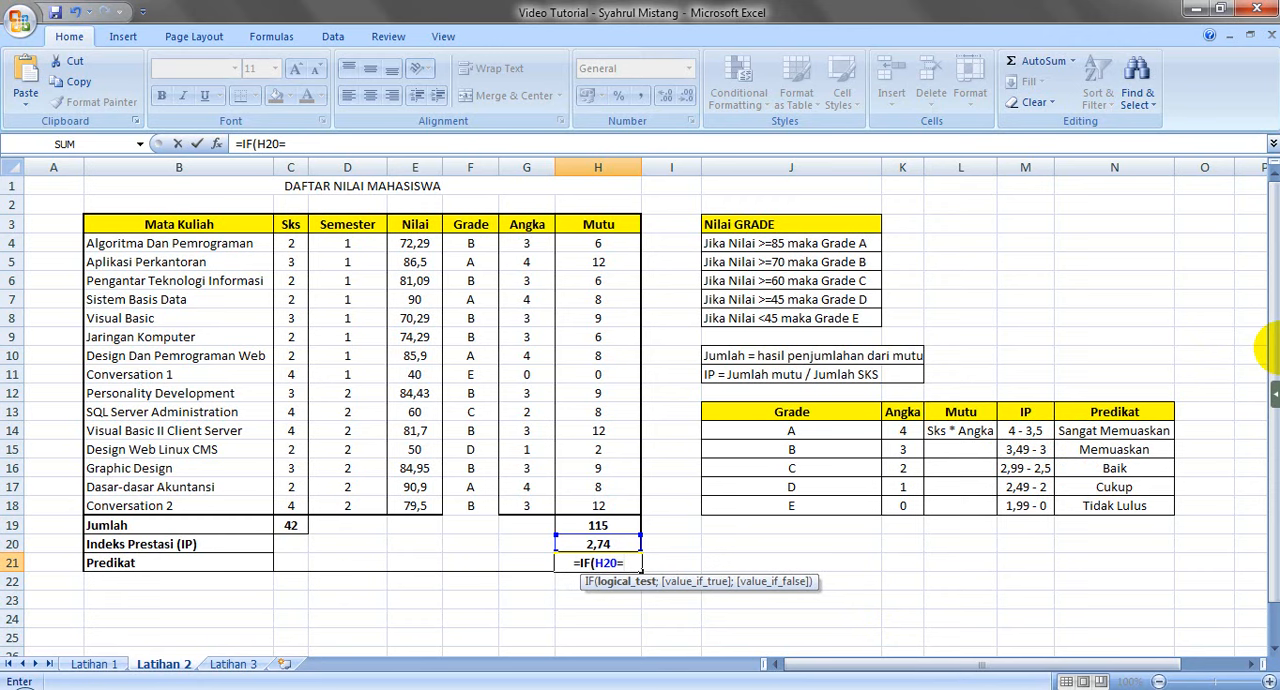
Set the first logical test of the Predikat formula in H21 to H20>3,5
type(">")
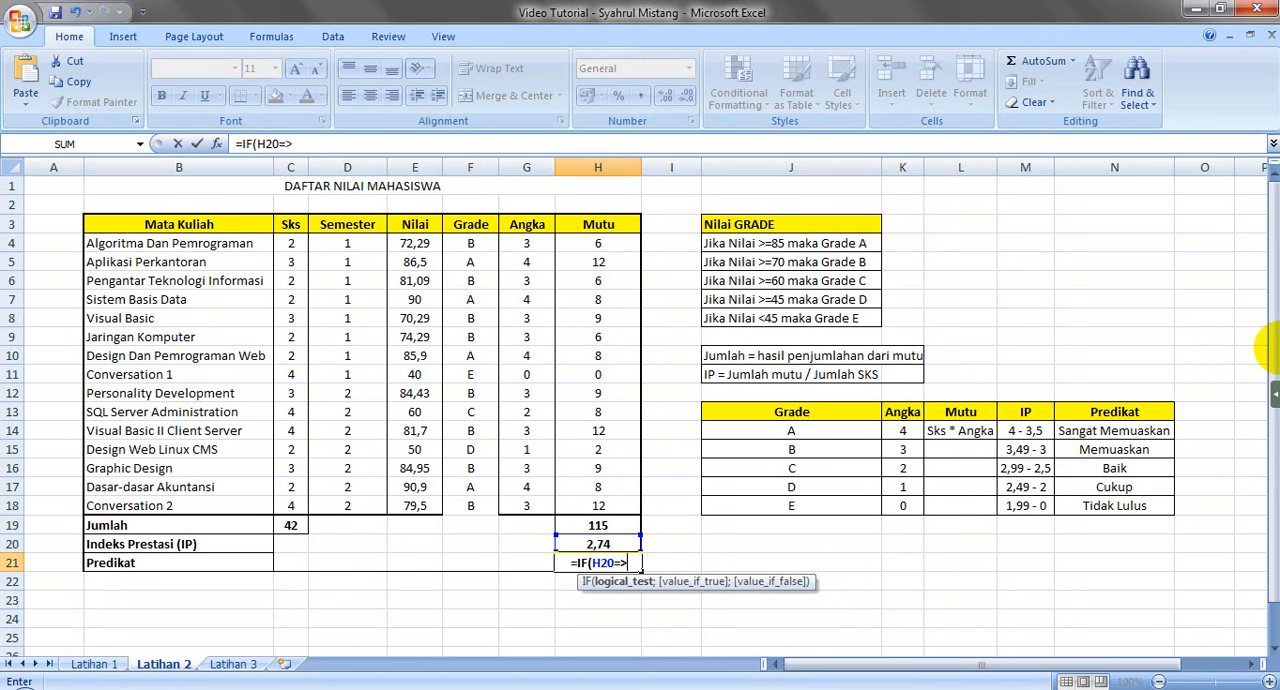
type("3,5")
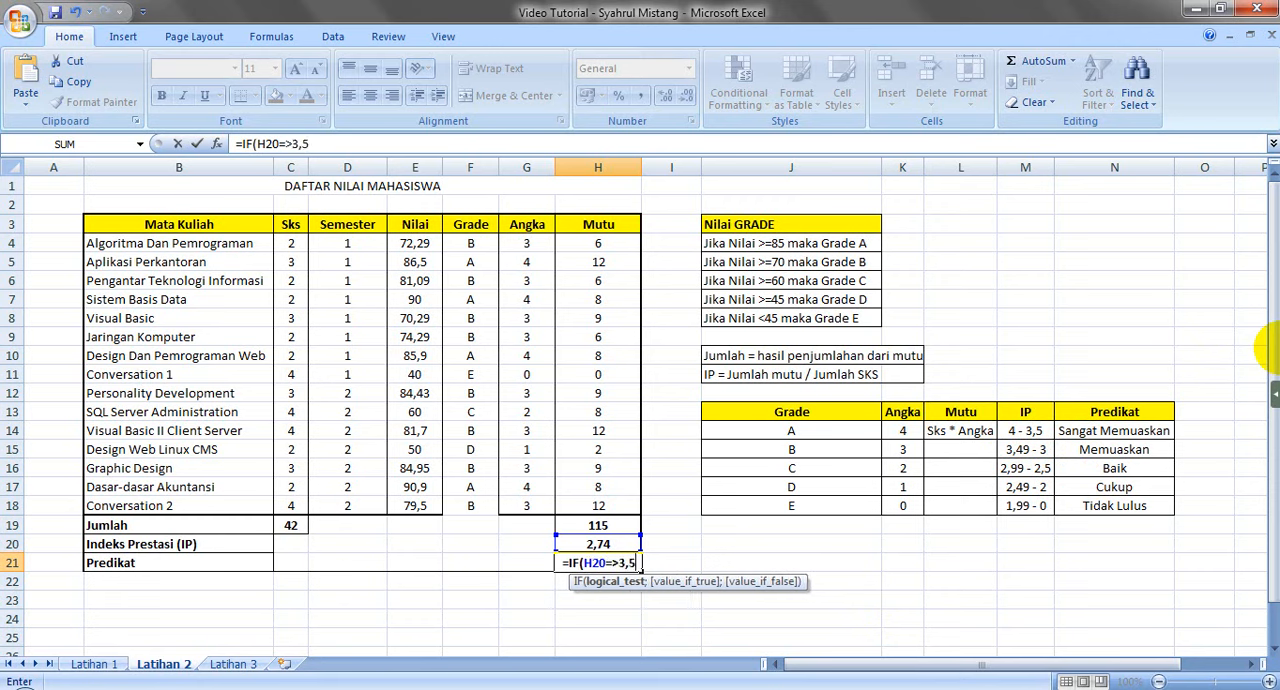
key("BackSpace")
key("BackSpace")
key("BackSpace")
key("BackSpace")
key("BackSpace")
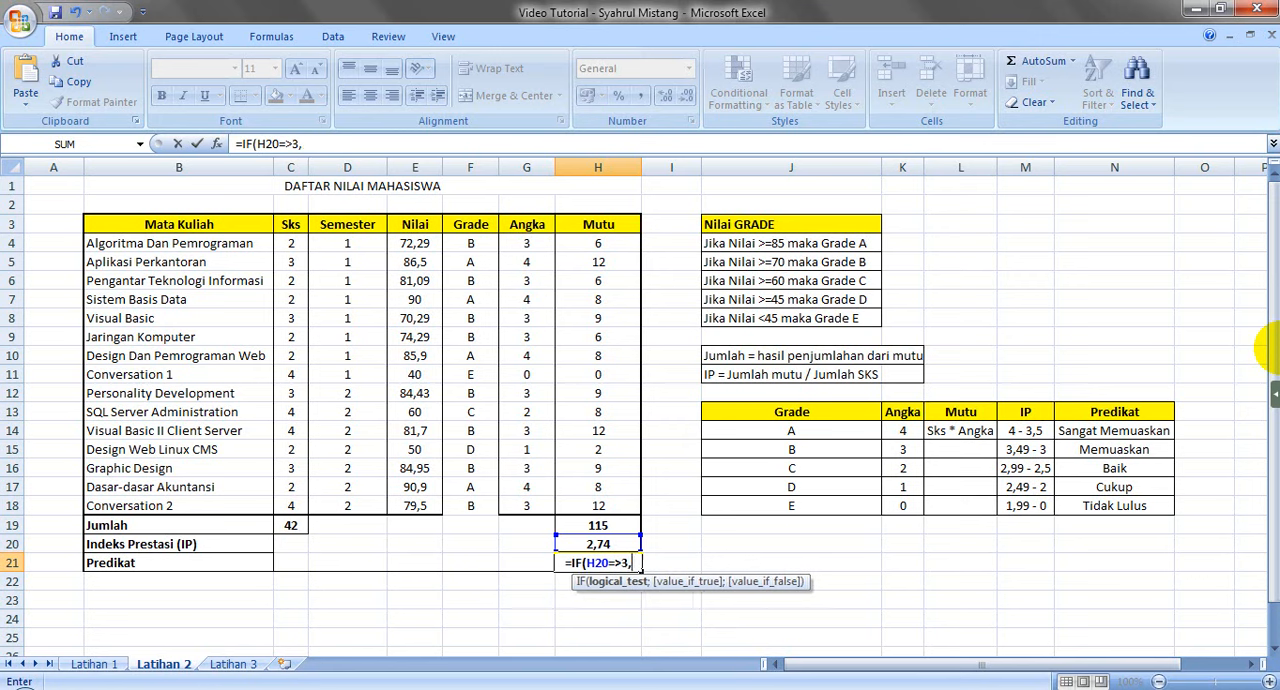
Add "Sangat Memuaskan" as the value-if-true of the first IF in H21, followed by a semicolon
type(">3,5;\"")
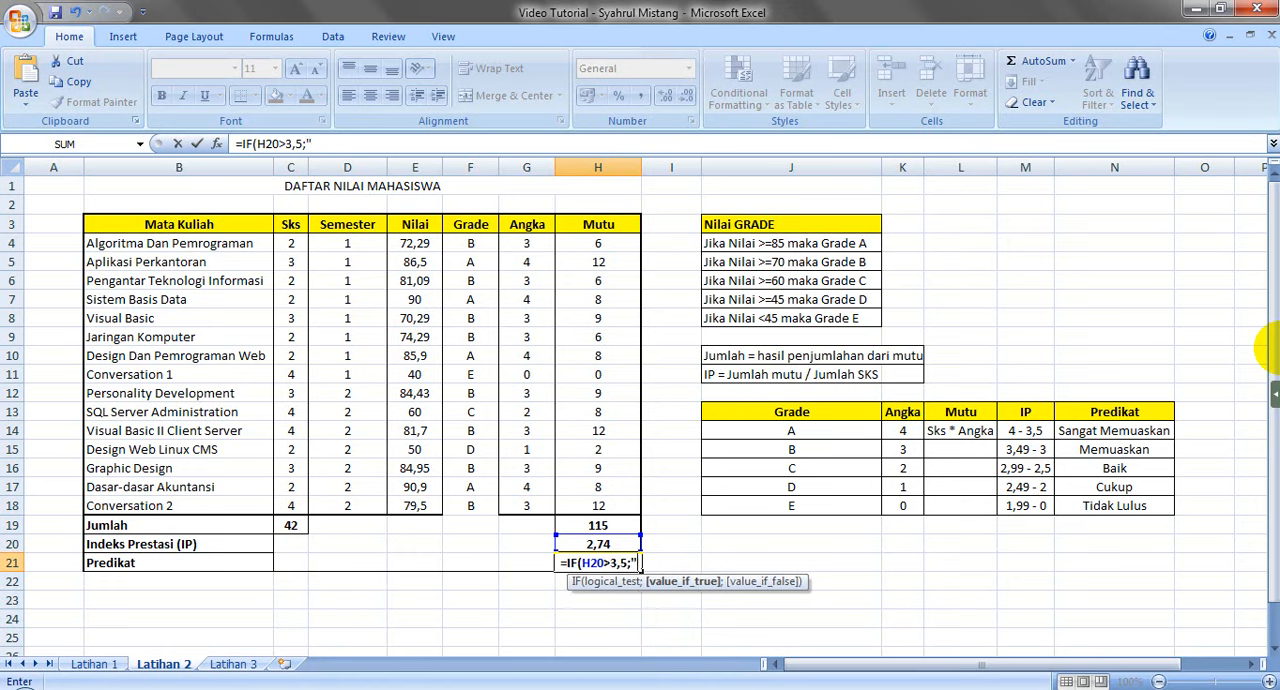
type("Sangat ")
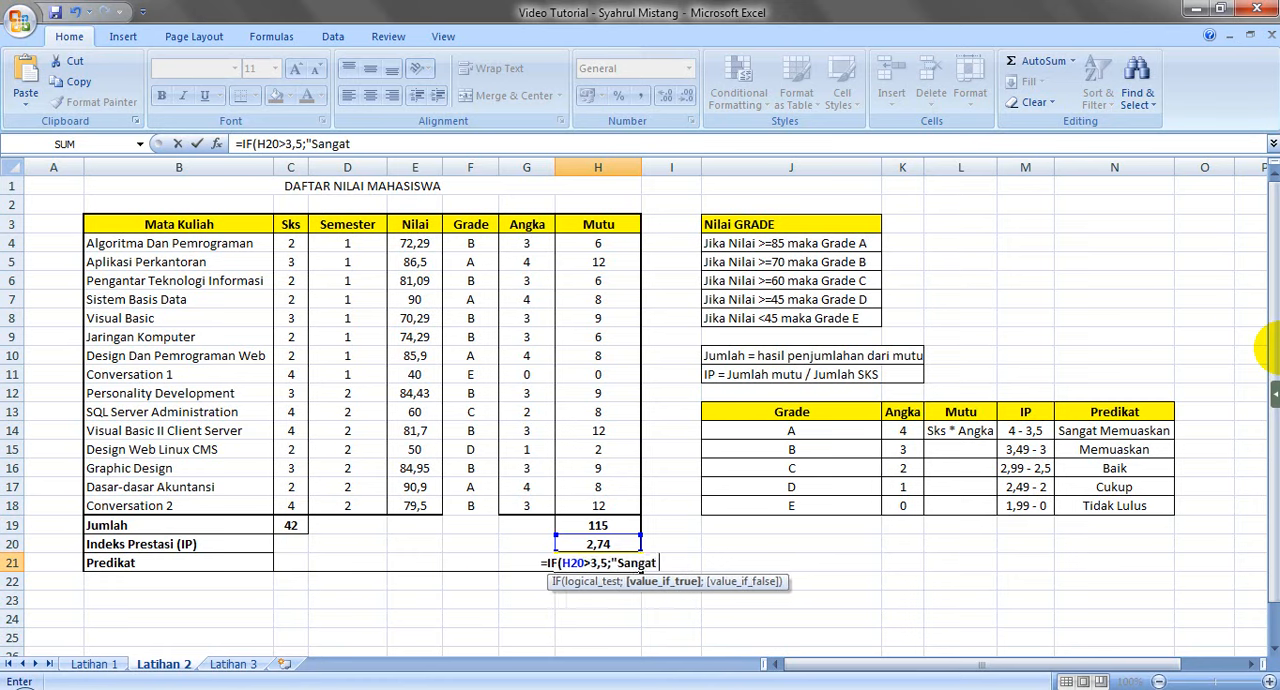
type("Memuaskan")
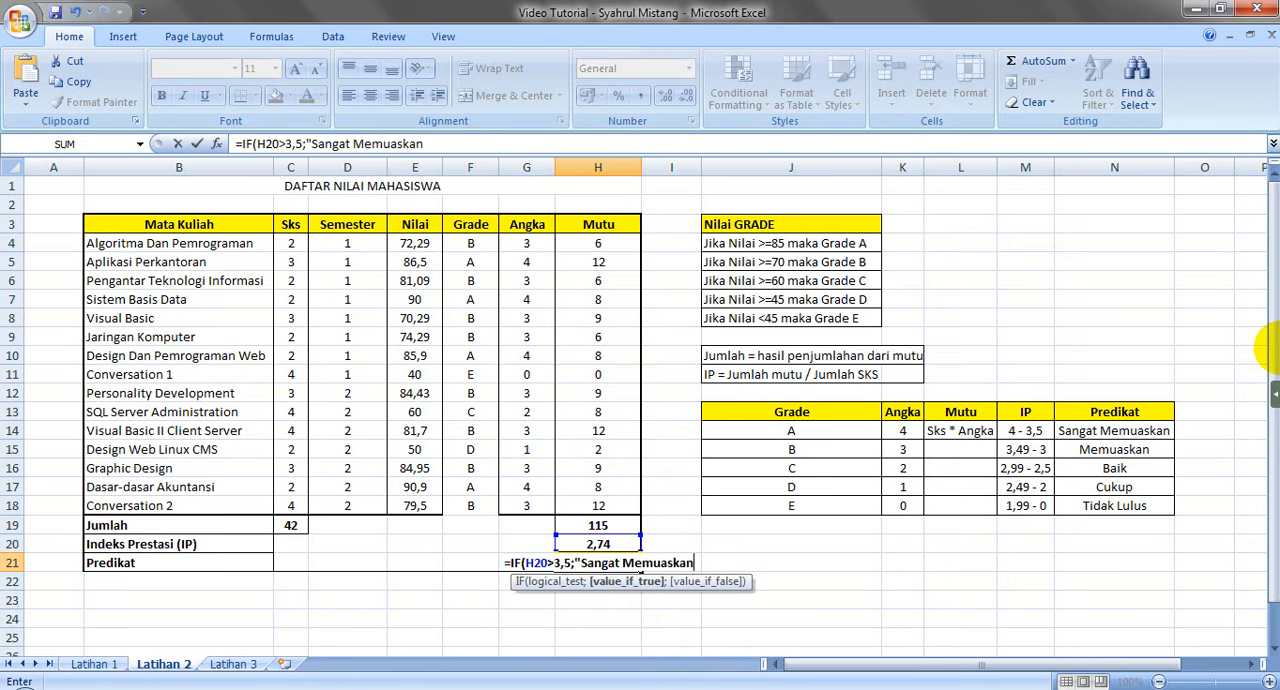
type("\";")
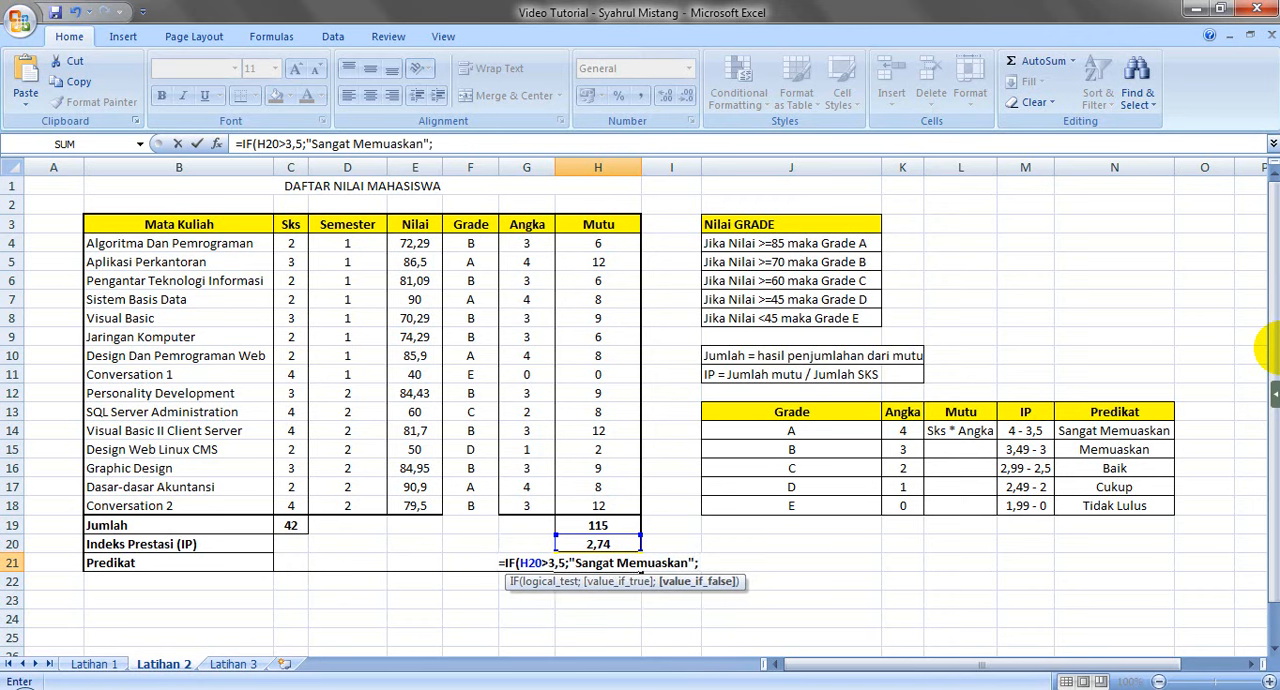
Copy the IF(H20>3,5;"Sangat Memuaskan"; part of the H21 formula and paste it at the formula's end as the second IF
left_click_drag(432, 143, 245, 140)
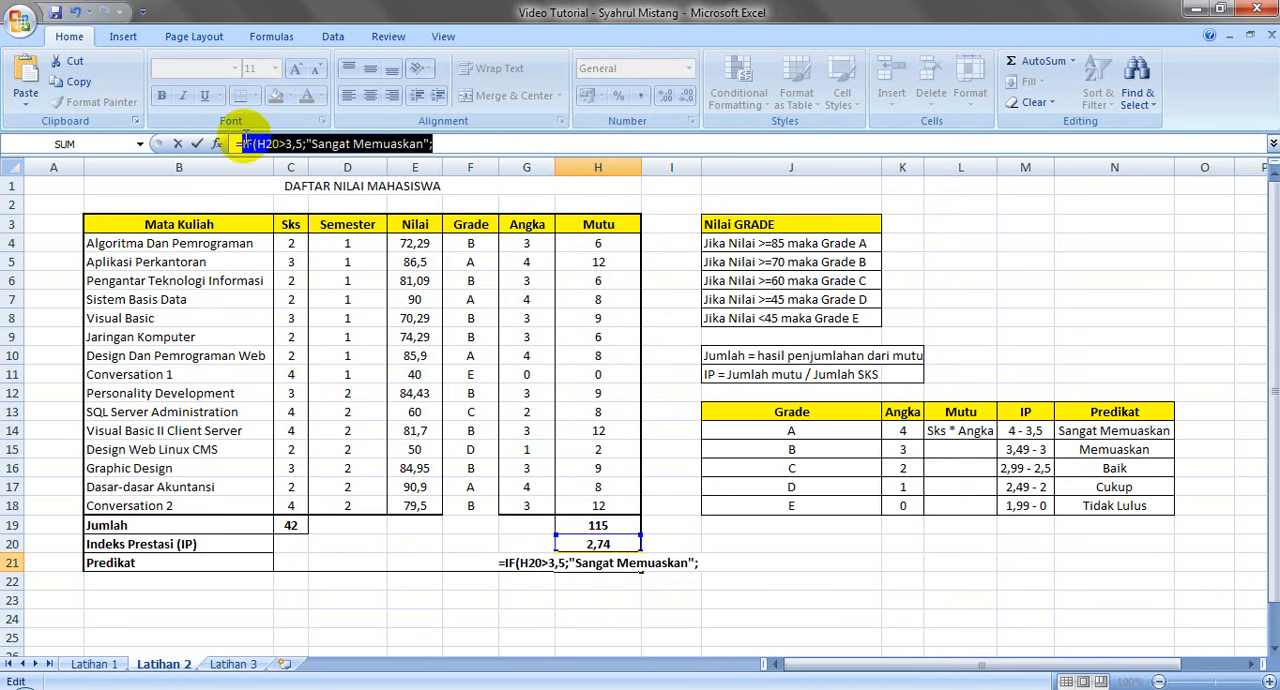
key("ctrl+c")
left_click(433, 143)
key("ctrl+v")
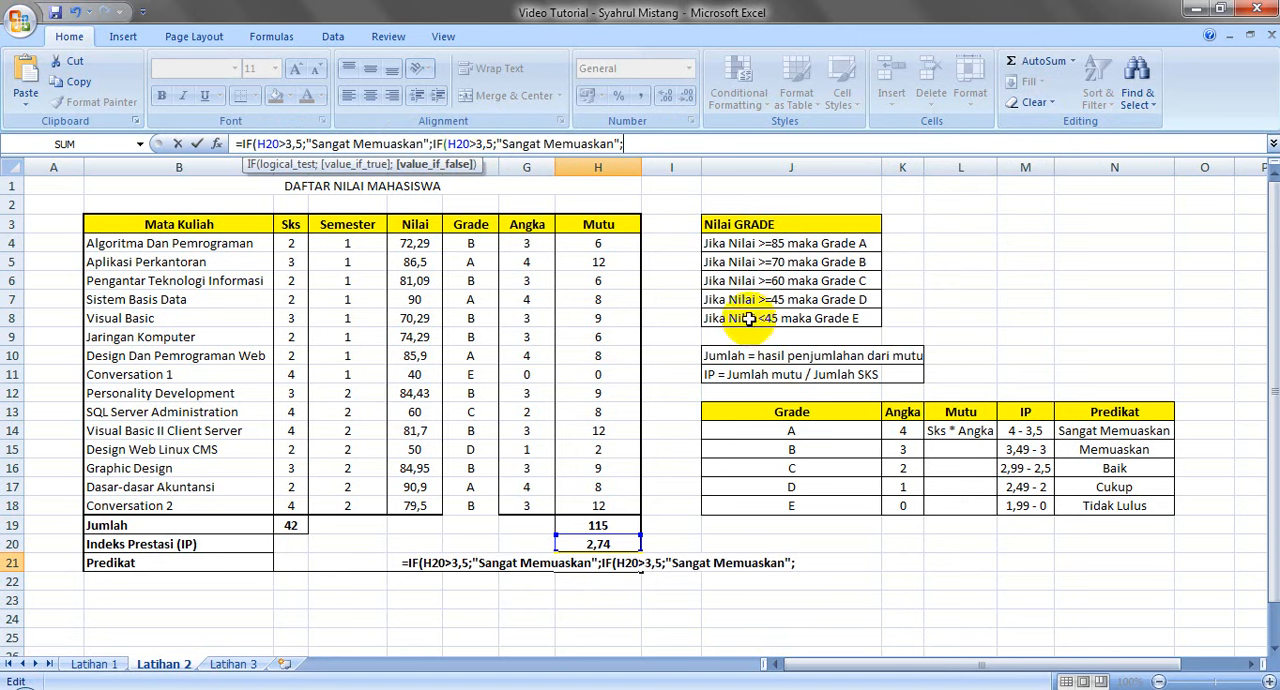
Change the second IF in the H21 formula to test H20>3 and return "Memuaskan"
left_click(466, 143)
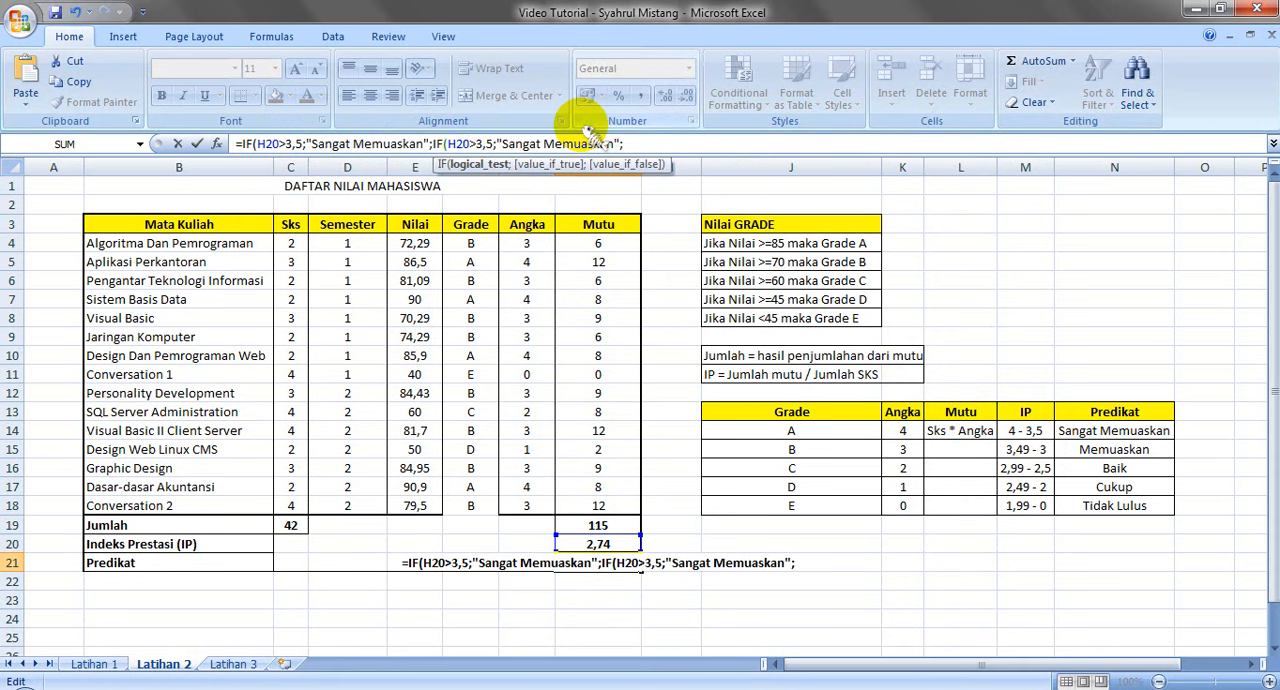
key("BackSpace")
type("0")
key("BackSpace")
key("BackSpace")
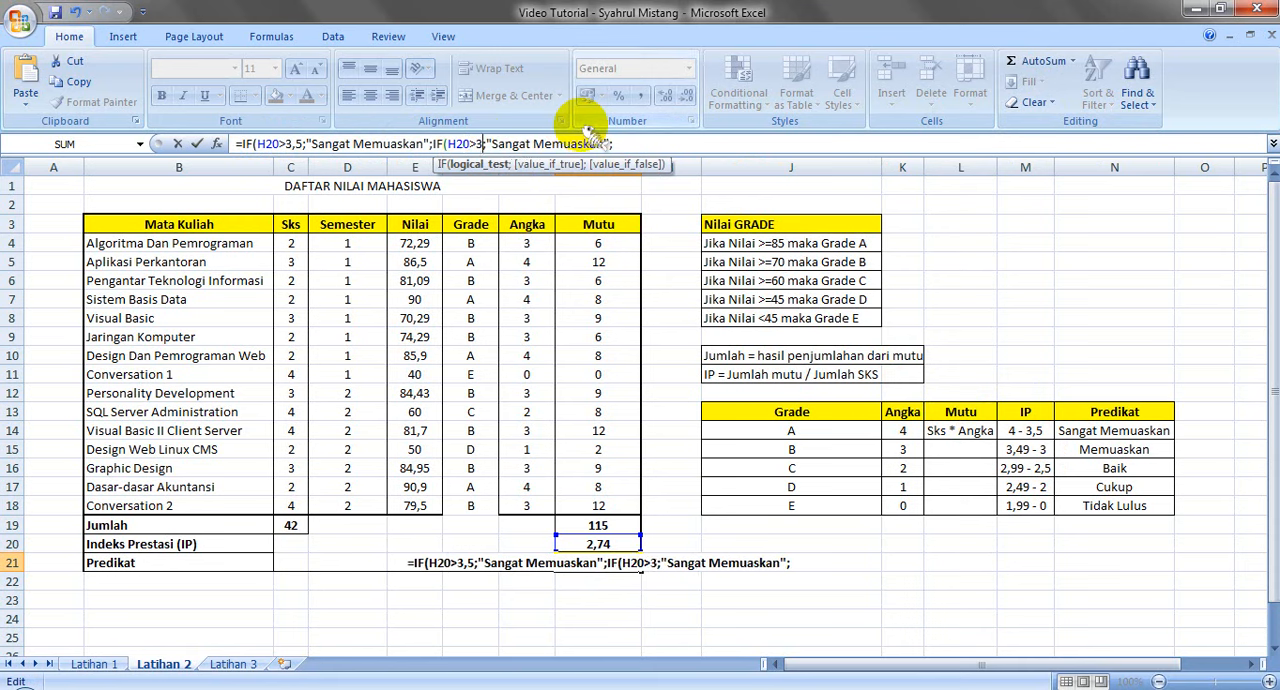
key("Right")
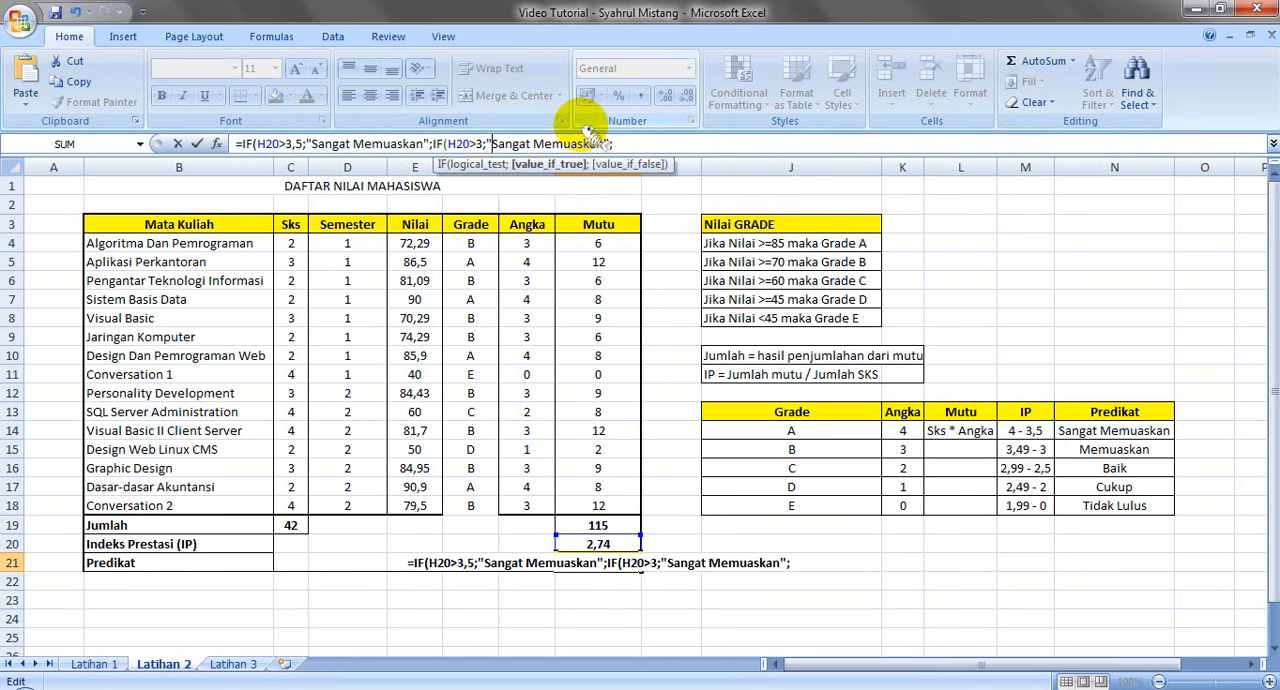
key("Delete")
key("Delete")
key("Delete")
key("Delete")
key("Delete")
key("Delete")
key("Delete")
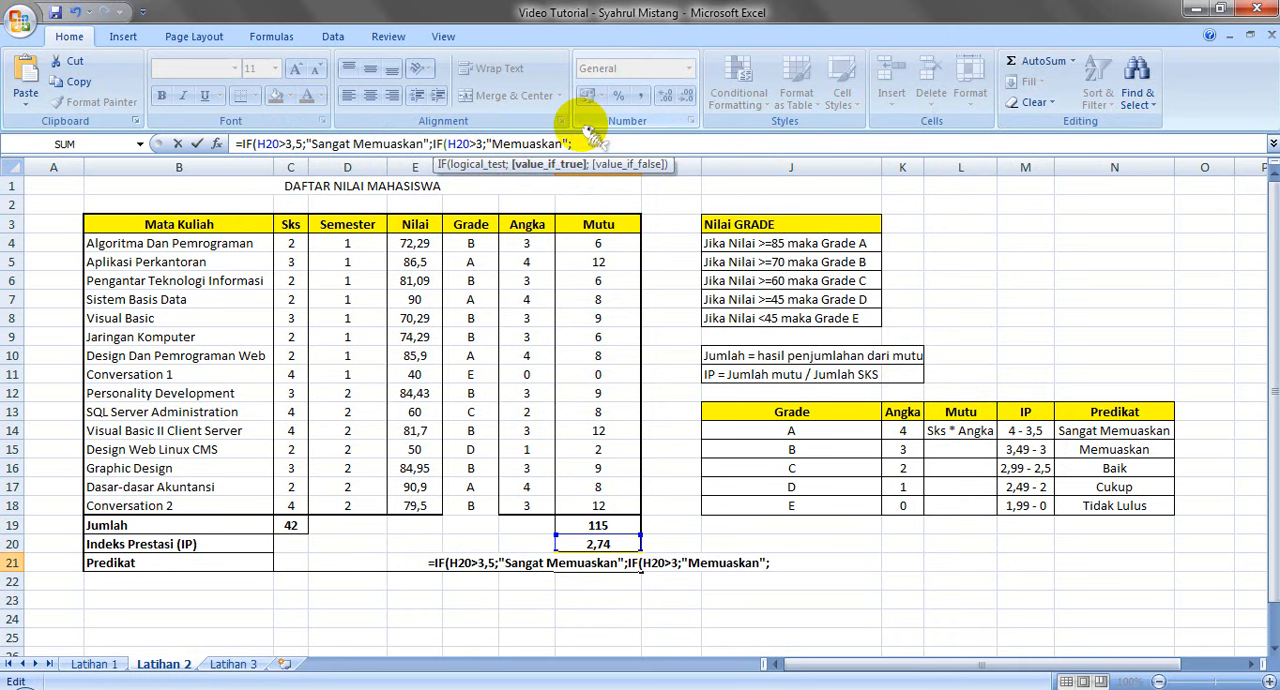
Append another copy of the IF part to the H21 formula and set its logical test to H20>2,5
key("ctrl+v")
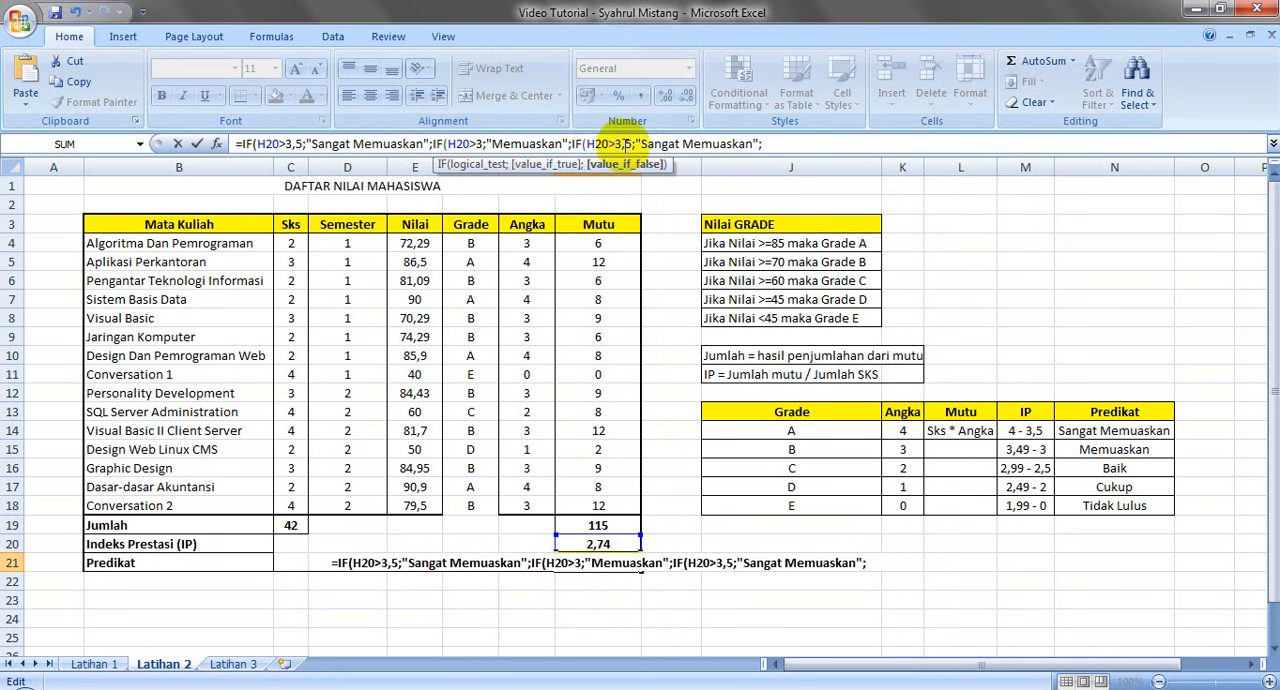
left_click(620, 143)
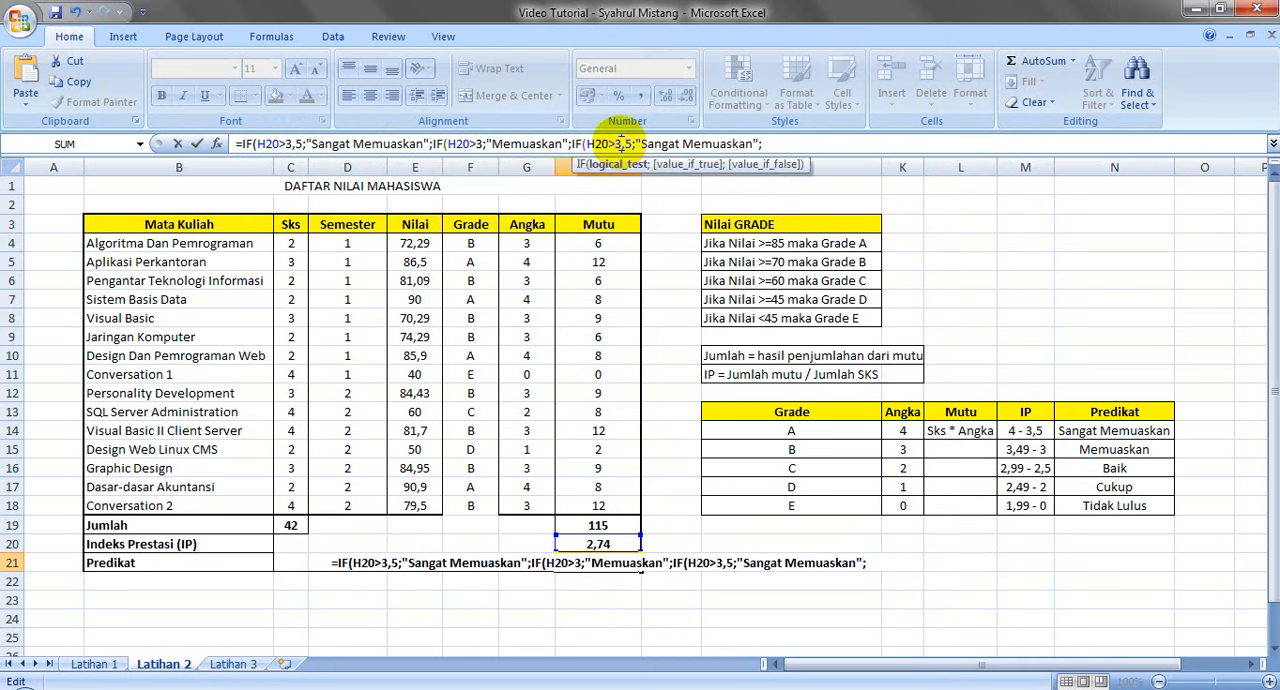
key("BackSpace")
type(",")
key("BackSpace")
type("2")
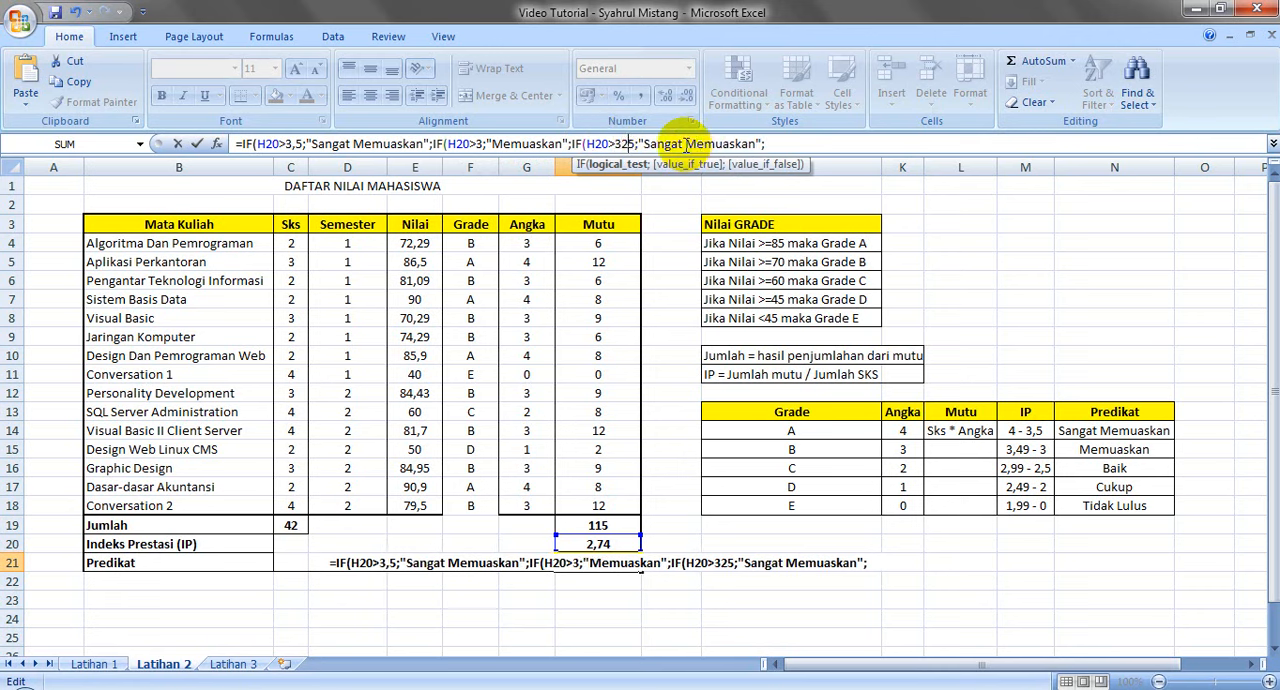
key("BackSpace")
key("BackSpace")
type("2,")
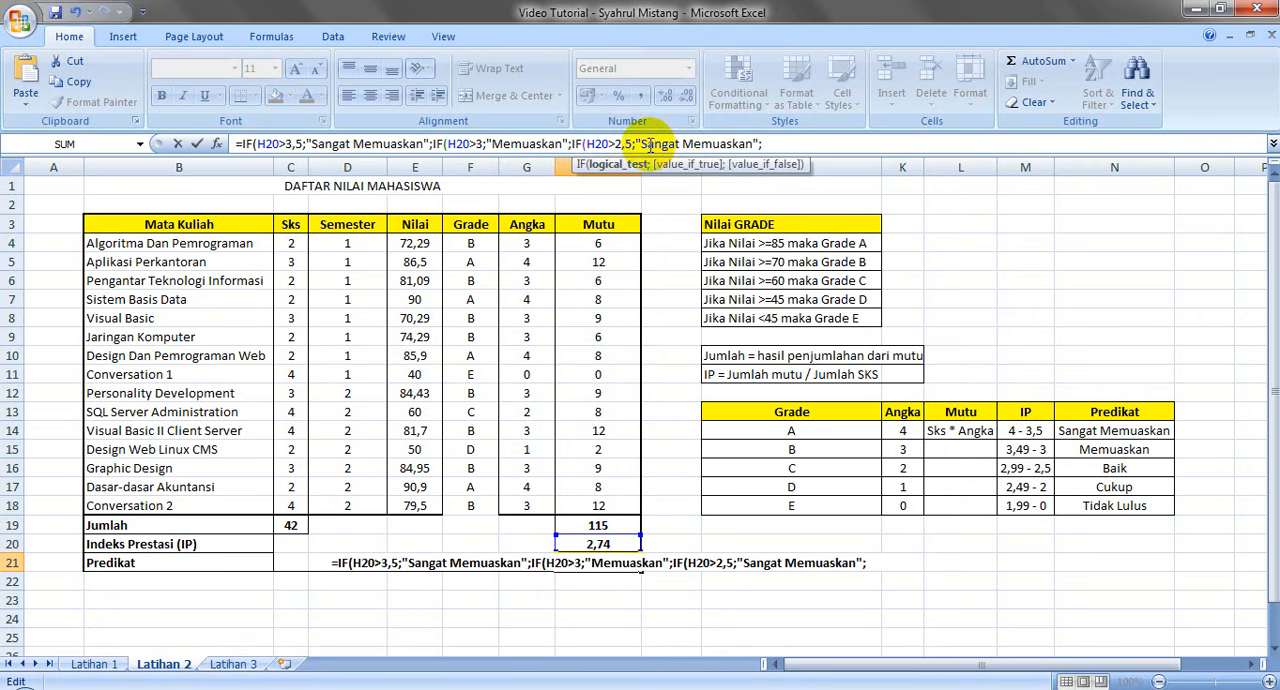
Replace the result text of the third IF in the H21 formula with "Baik"
left_click(648, 145)
key("Delete")
key("Delete")
key("Delete")
key("Delete")
key("Delete")
key("Delete")
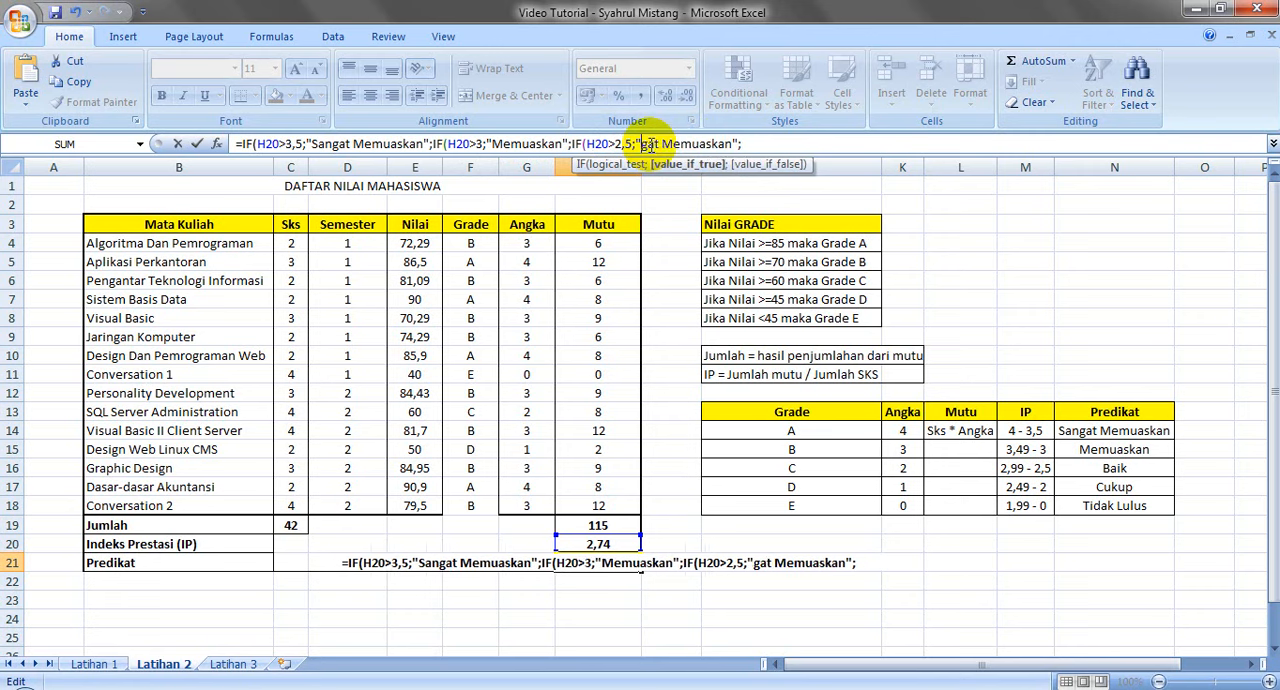
key("Delete")
key("Delete")
key("Delete")
key("Delete")
key("Delete")
key("Delete")
key("Delete")
key("Delete")
key("Delete")
key("Delete")
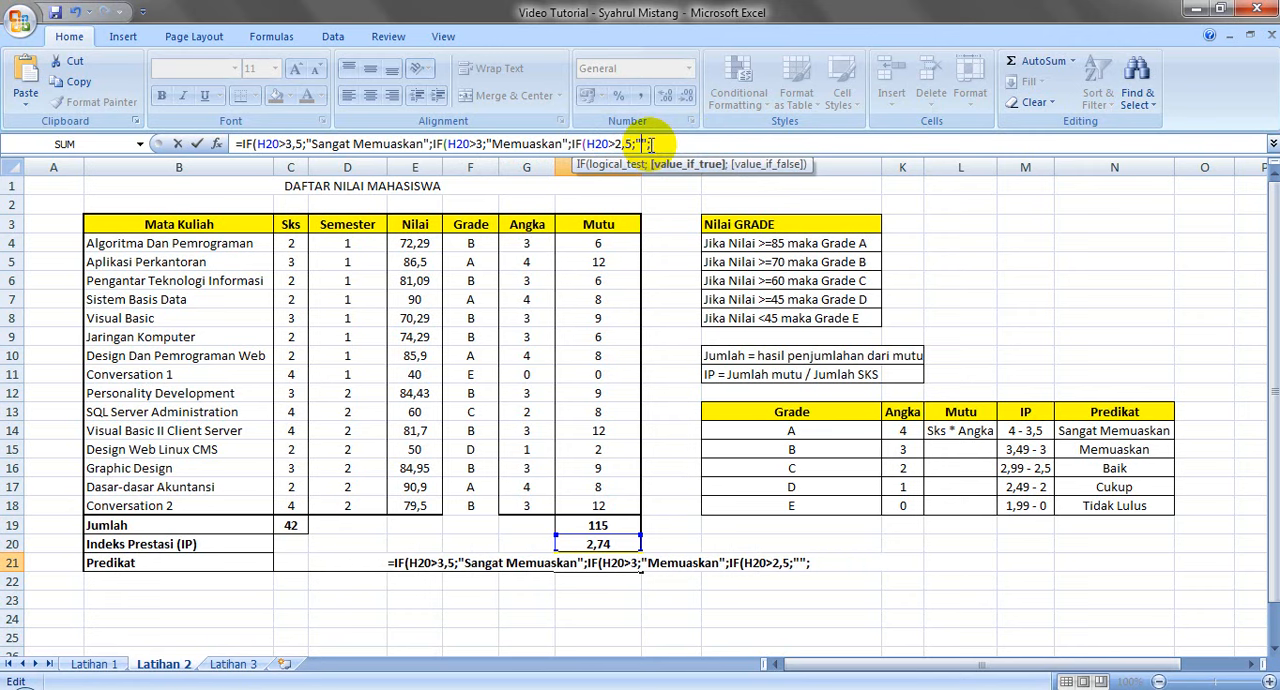
type("b")
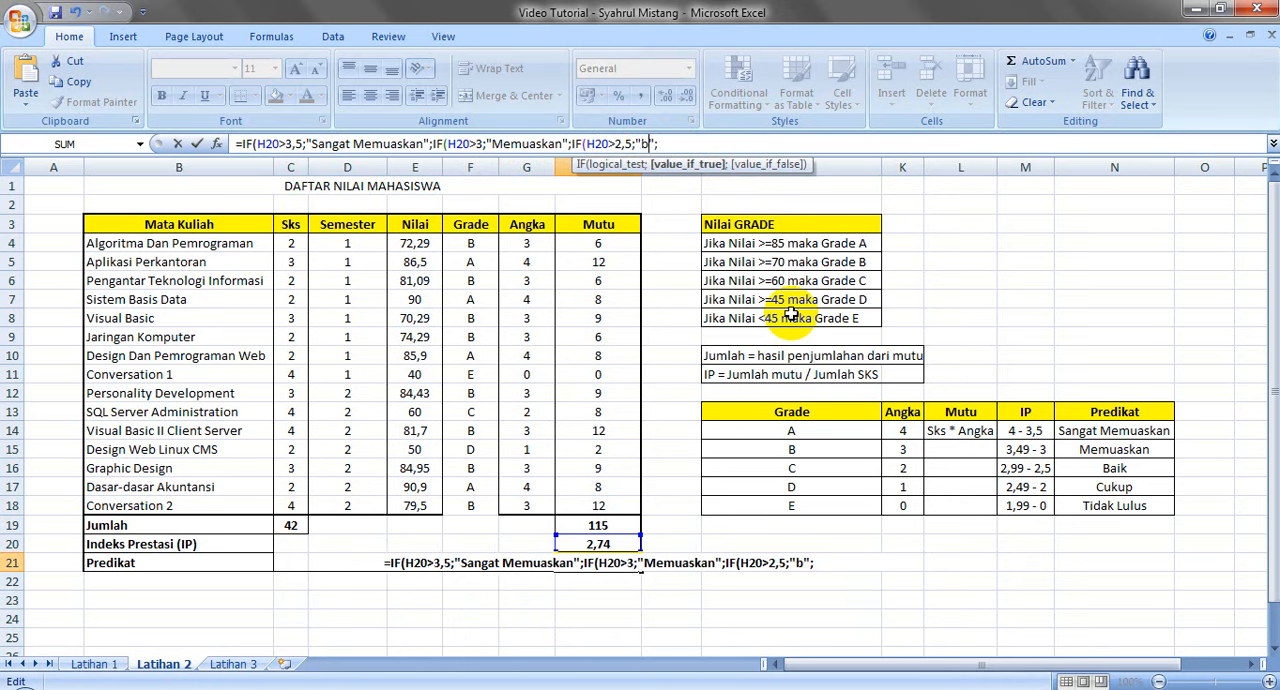
key("BackSpace")
type("Baik")
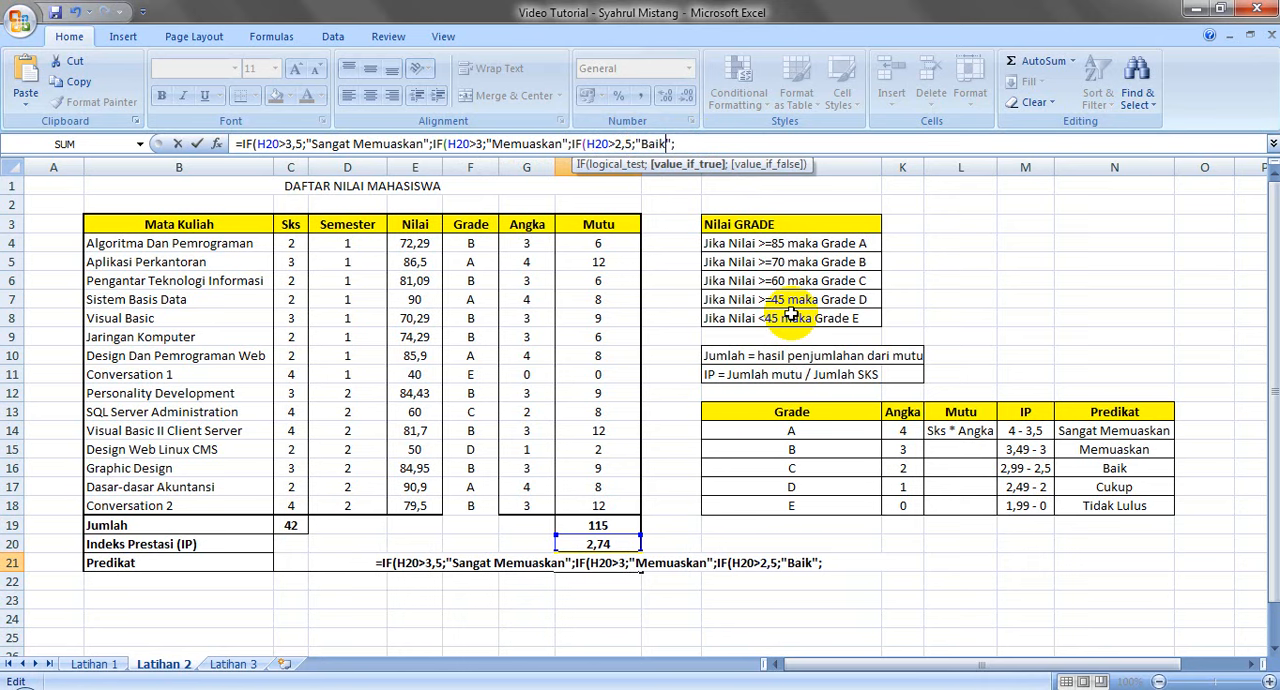
Append a fourth copy of the IF part to the H21 formula and set its logical test to H20>2
left_click(698, 143)
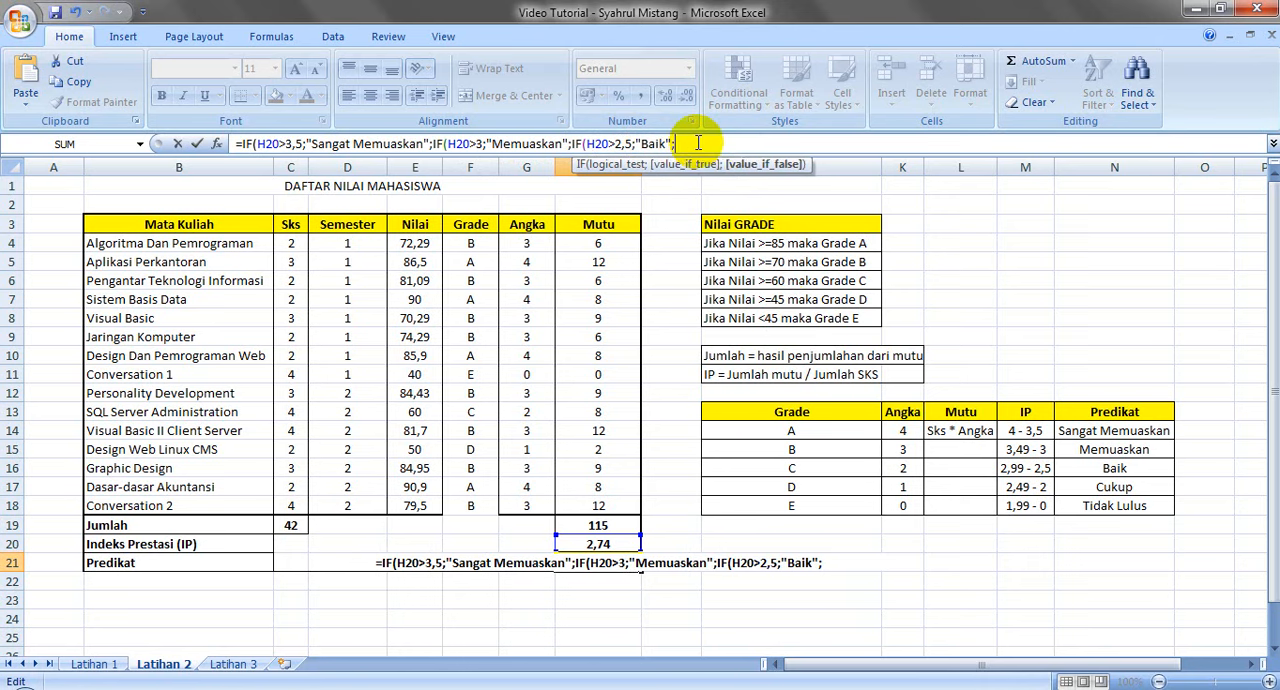
type("IF(H20>3,5;\"Sangat Memuaskan\";")
left_click(726, 143)
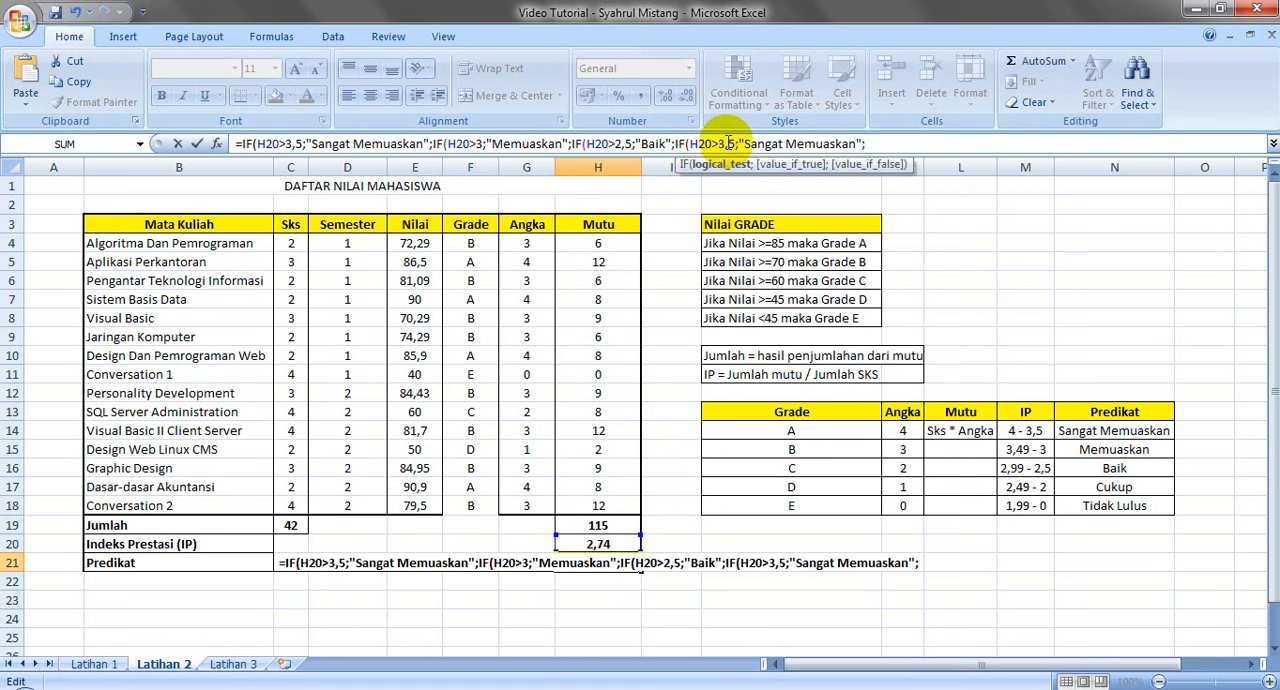
key("BackSpace")
key("BackSpace")
key("BackSpace")
type("2")
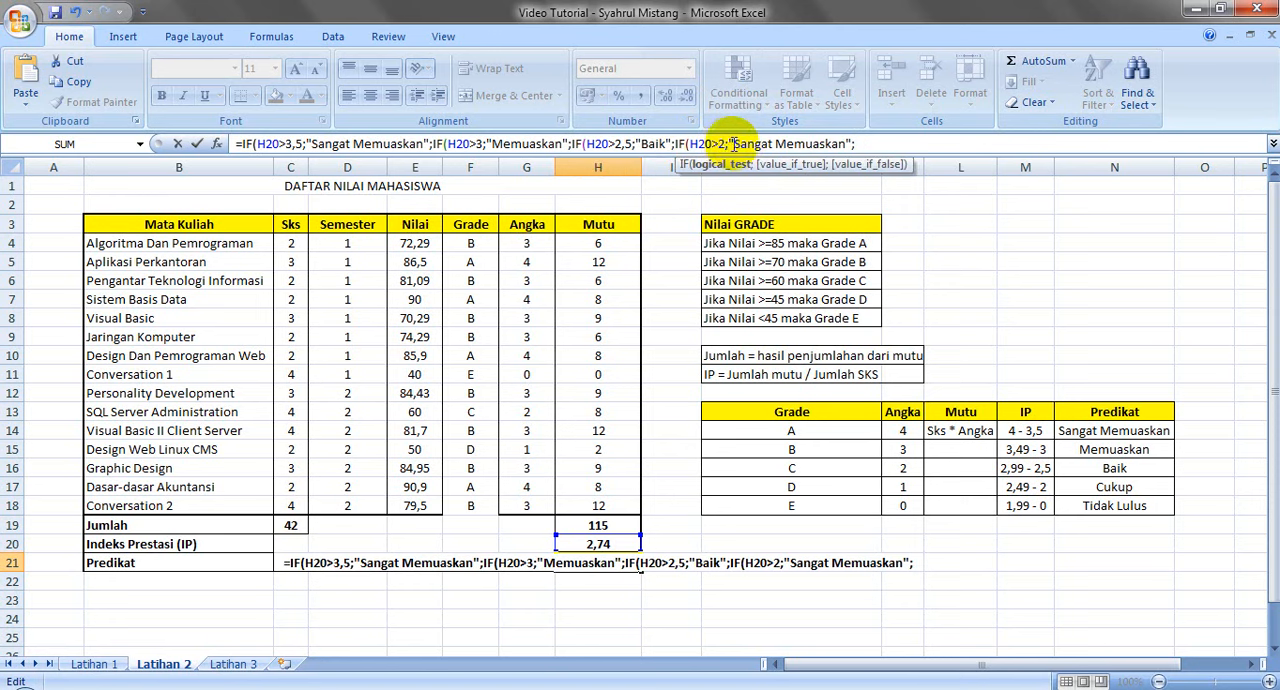
Replace the result text of the fourth IF in the H21 formula with "Cukup"
left_click(737, 143)
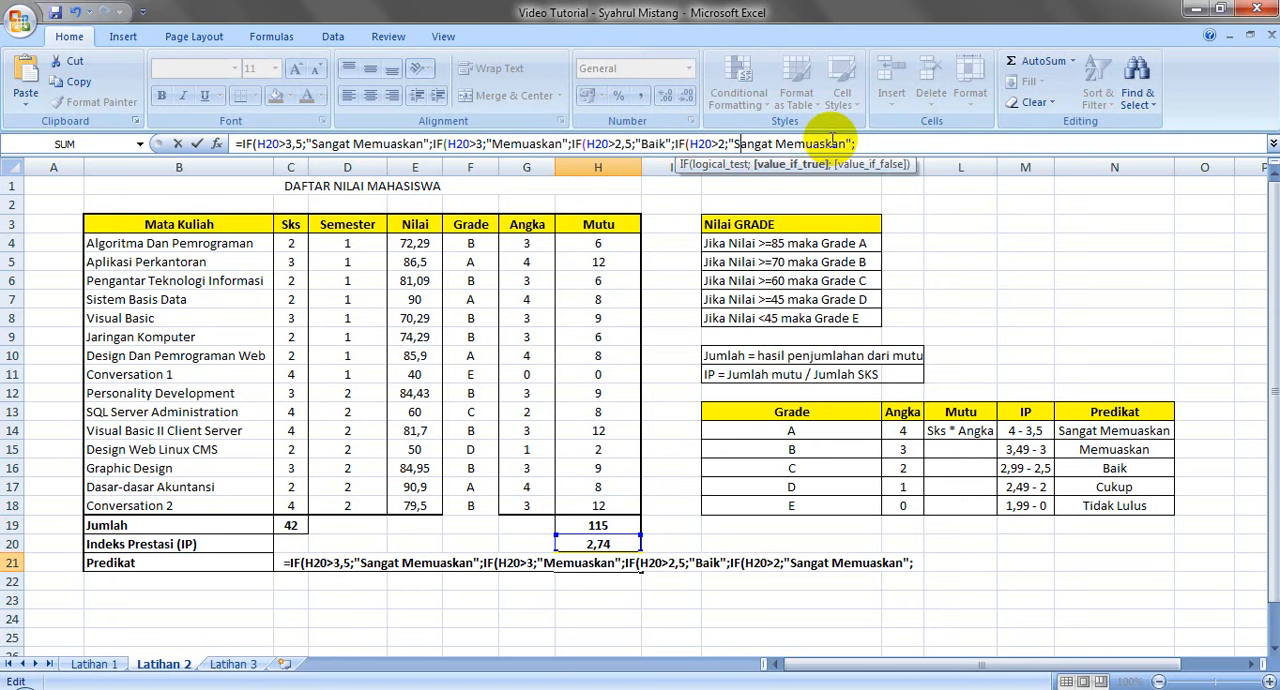
key("Delete")
key("Delete")
key("Delete")
key("Delete")
key("Delete")
key("Delete")
key("Delete")
key("Delete")
key("Delete")
key("Delete")
key("Delete")
key("Delete")
key("Delete")
key("Delete")
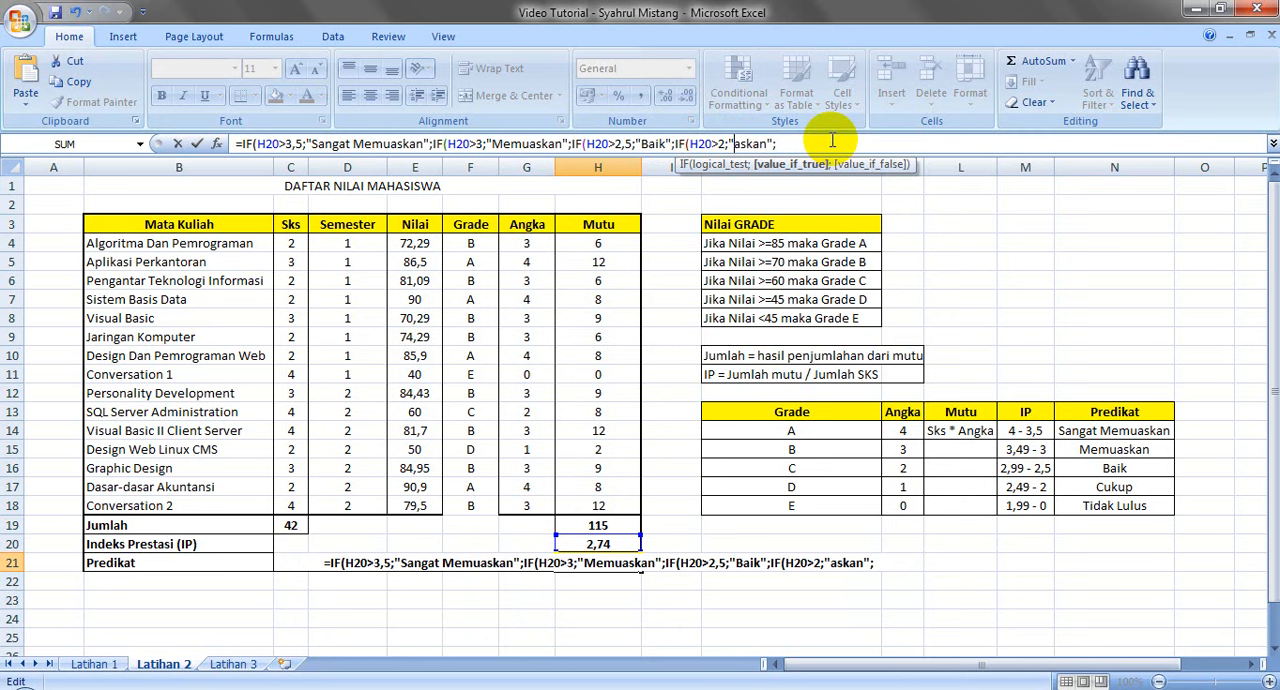
key("Delete")
key("Delete")
type("Cukup")
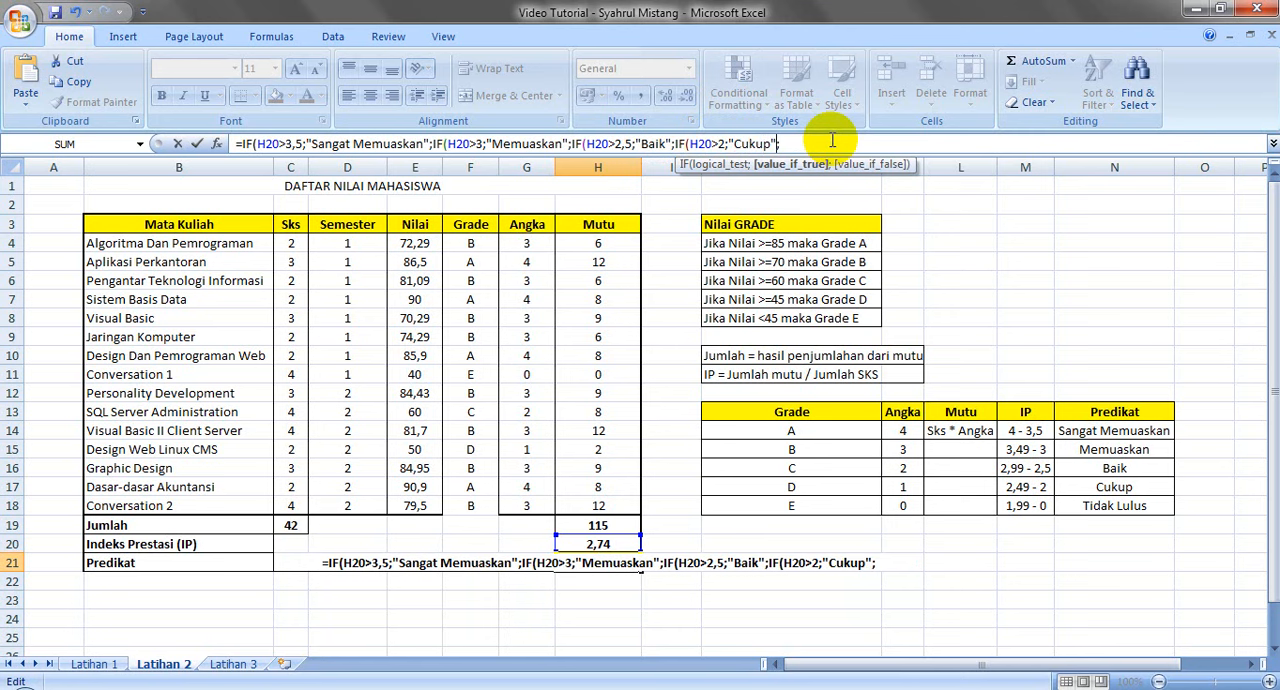
Complete the H21 formula with "Tidak Lulus" as the final value-if-false and check the Predikat against the IP in H20
left_click(805, 142)
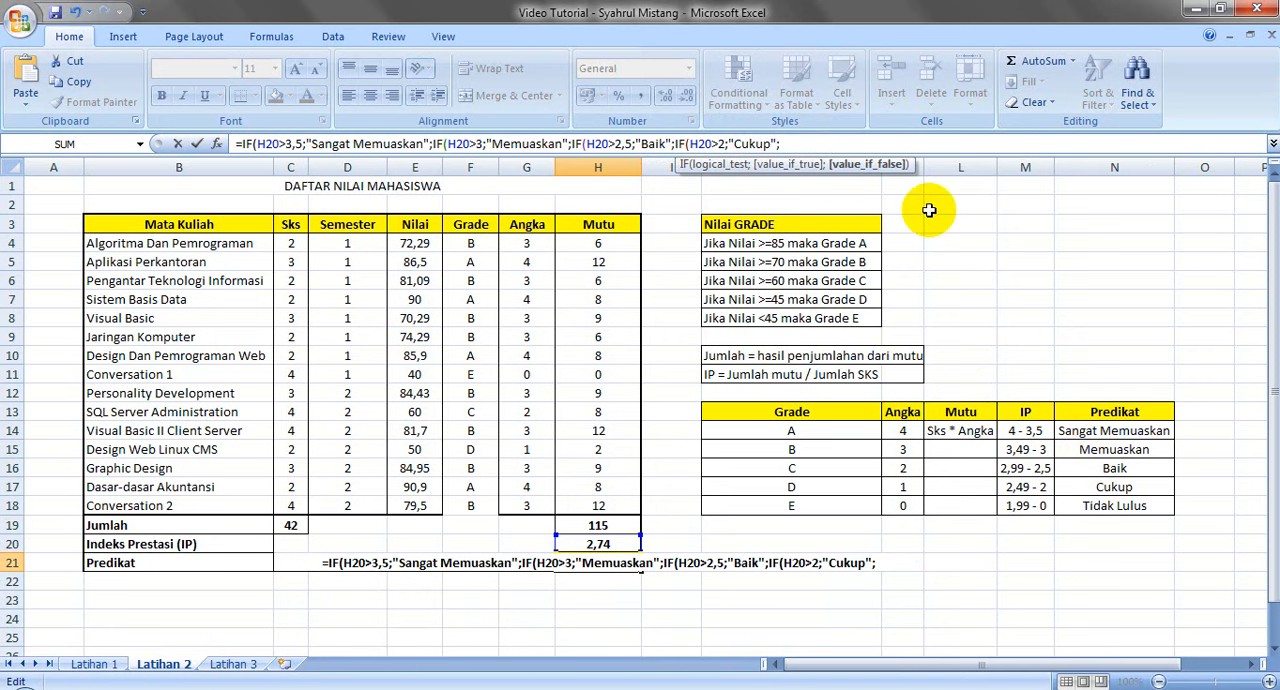
type("\"")
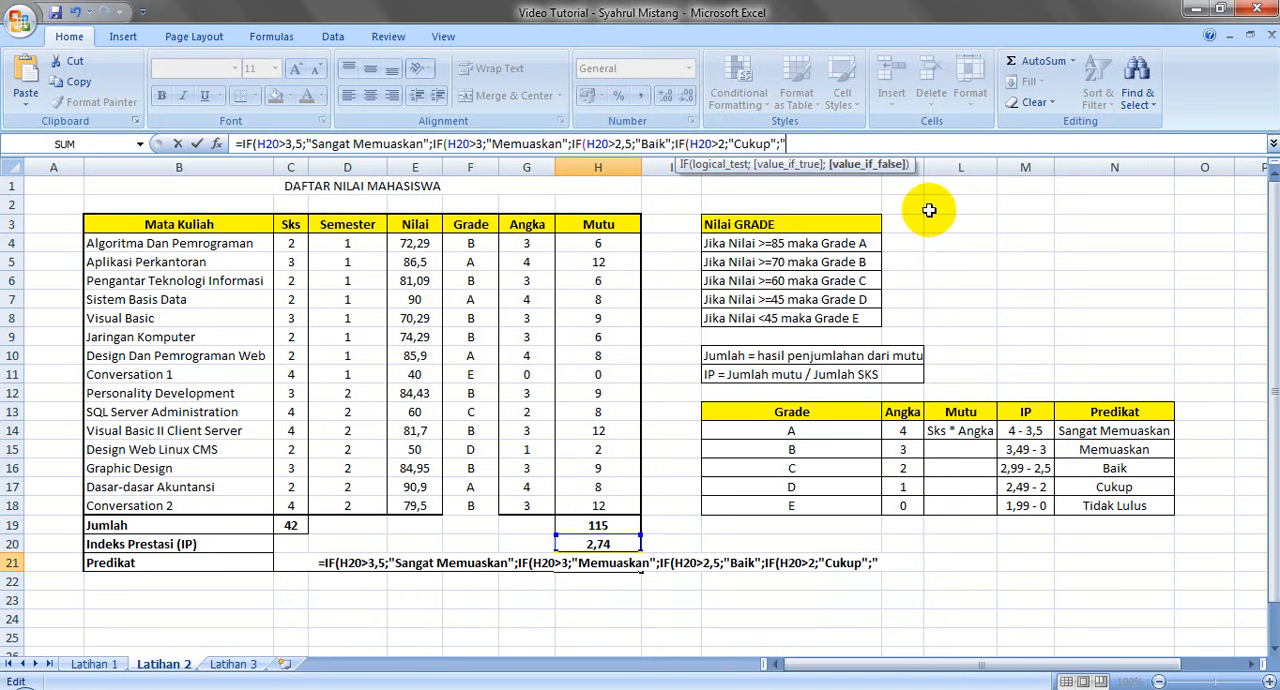
type("T")
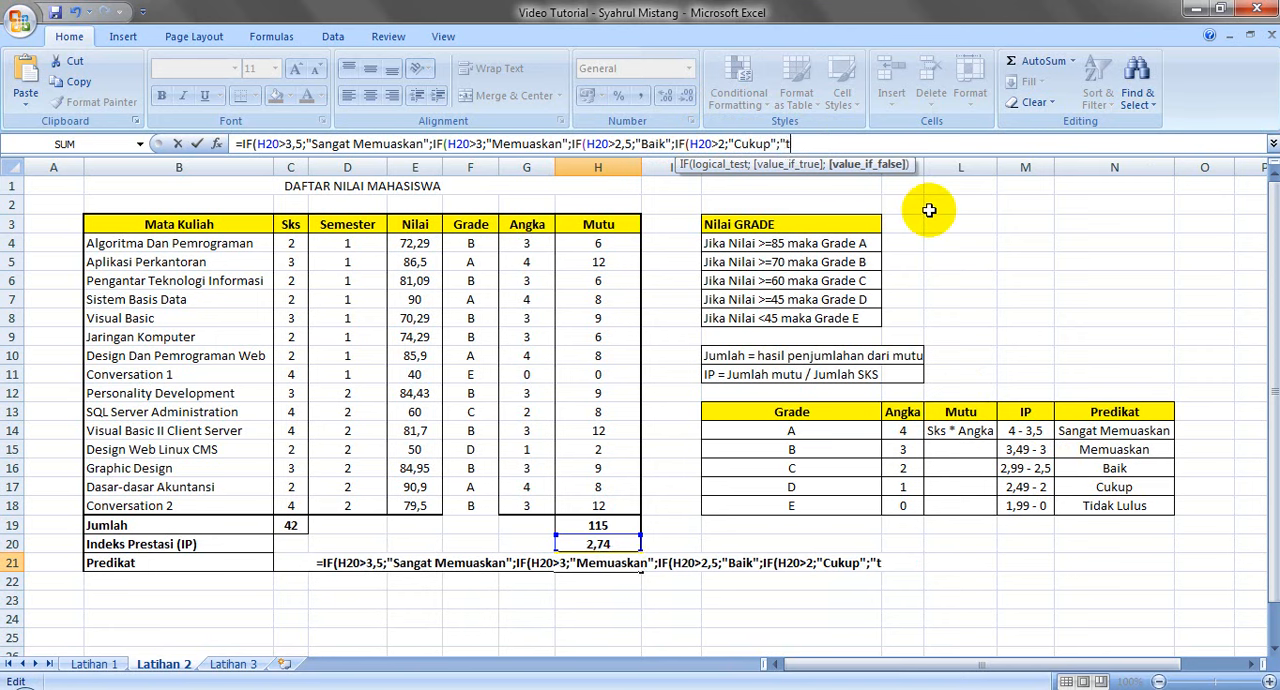
type("idak ")
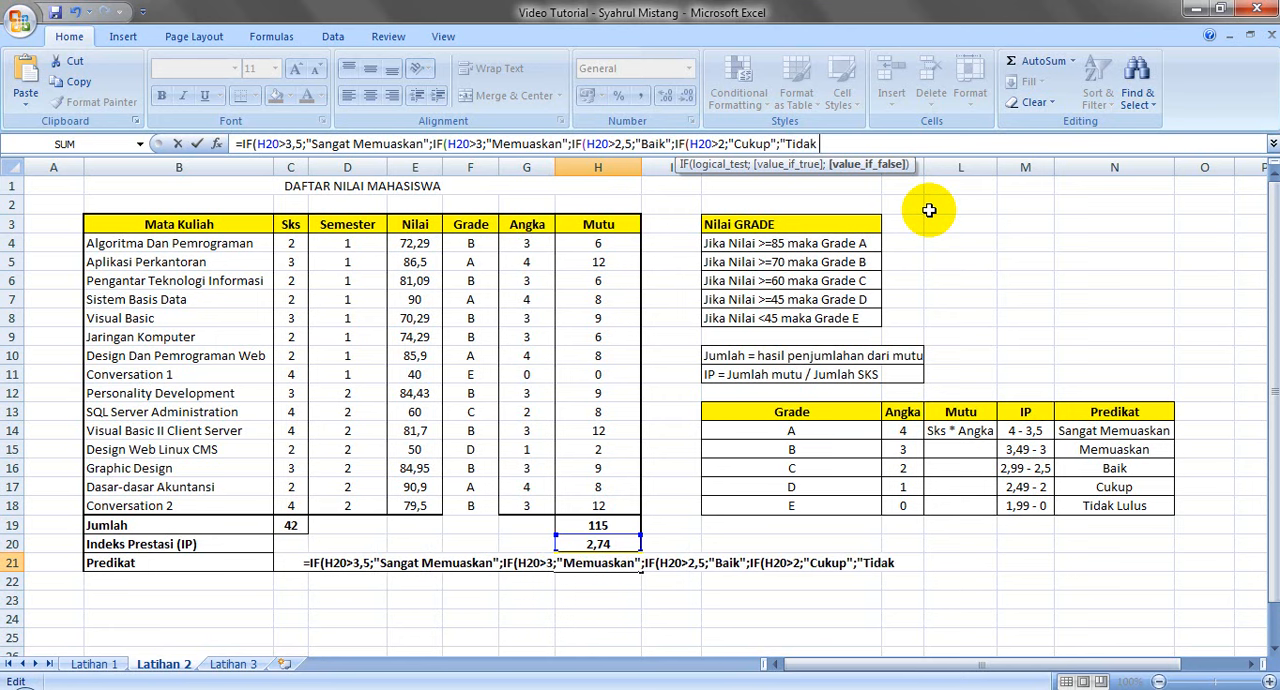
type("Lulus")
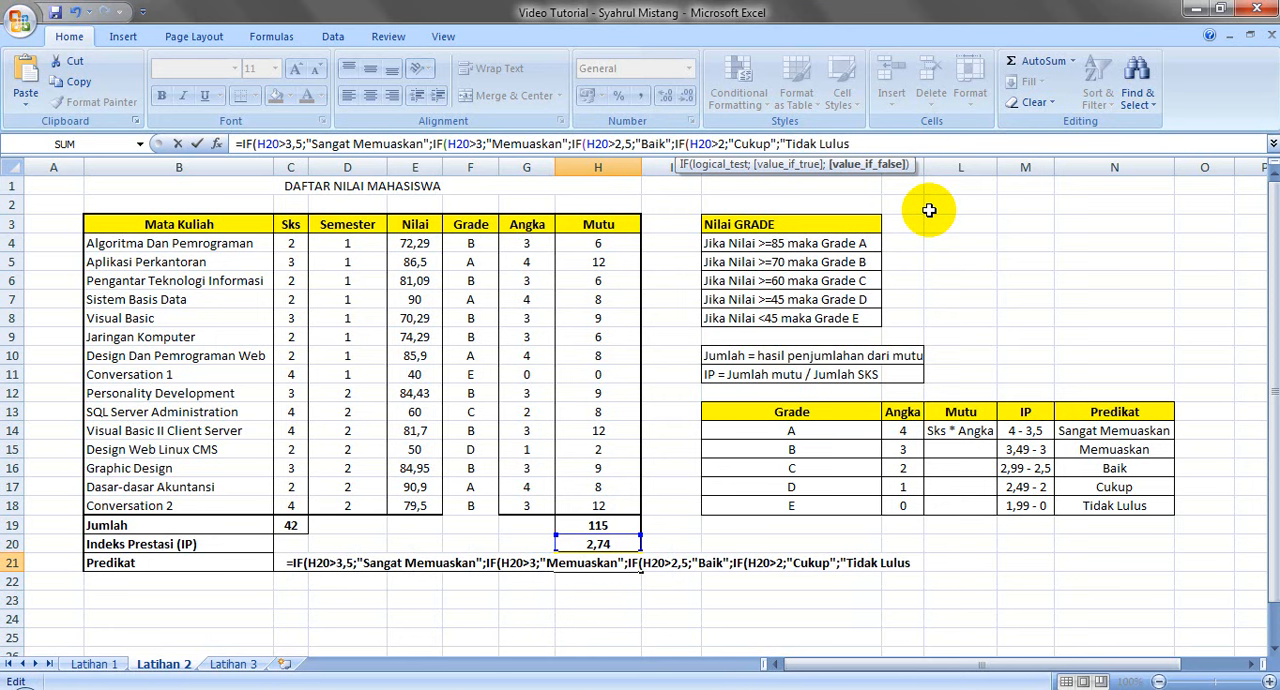
type("\"")
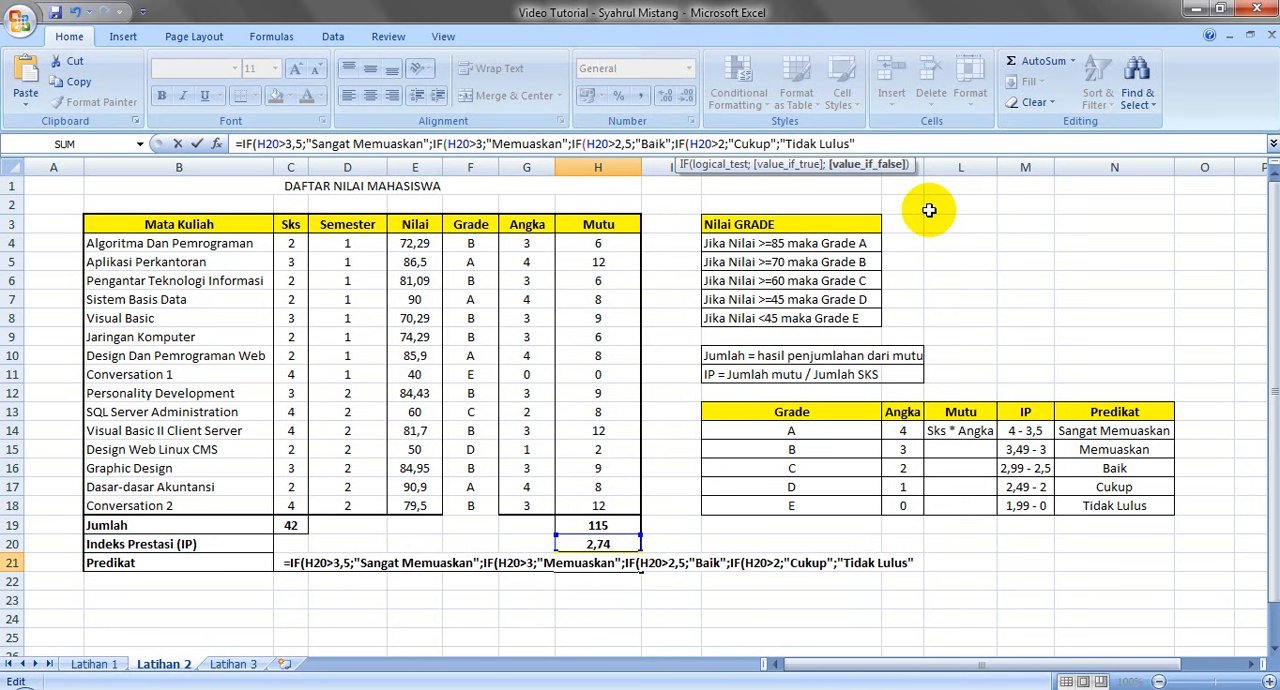
key("Return")
key("Return")
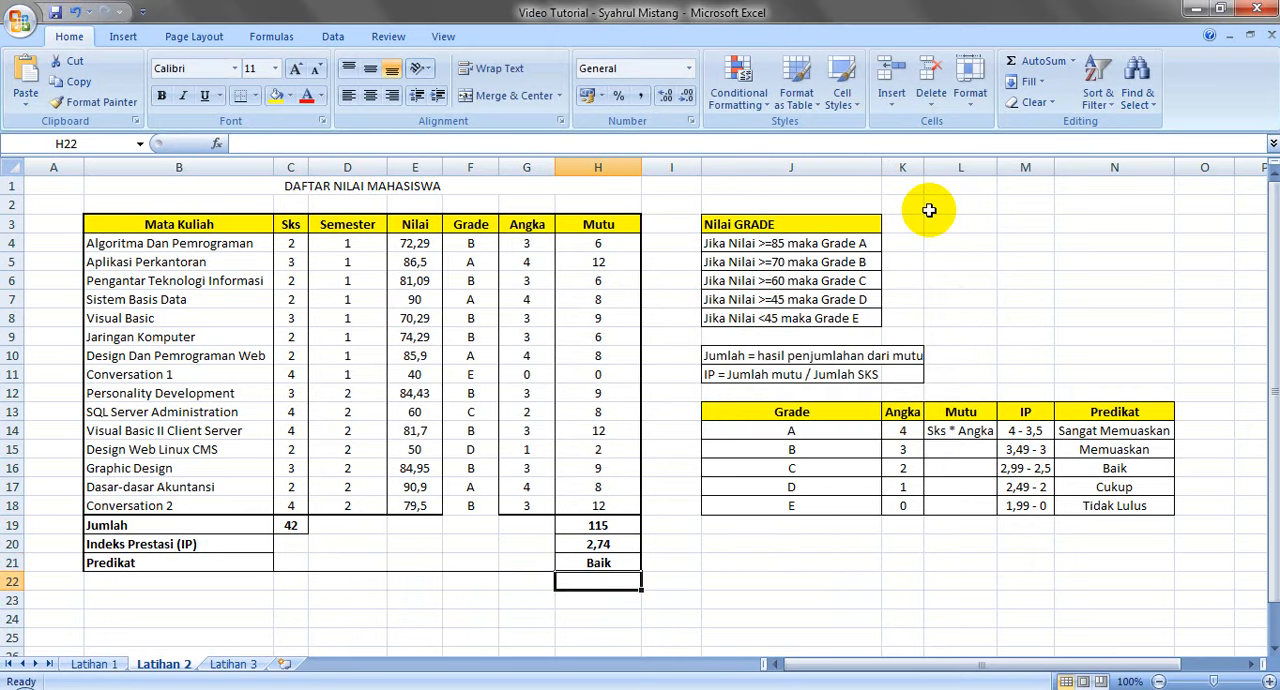
left_click(598, 562)
left_click(600, 544)
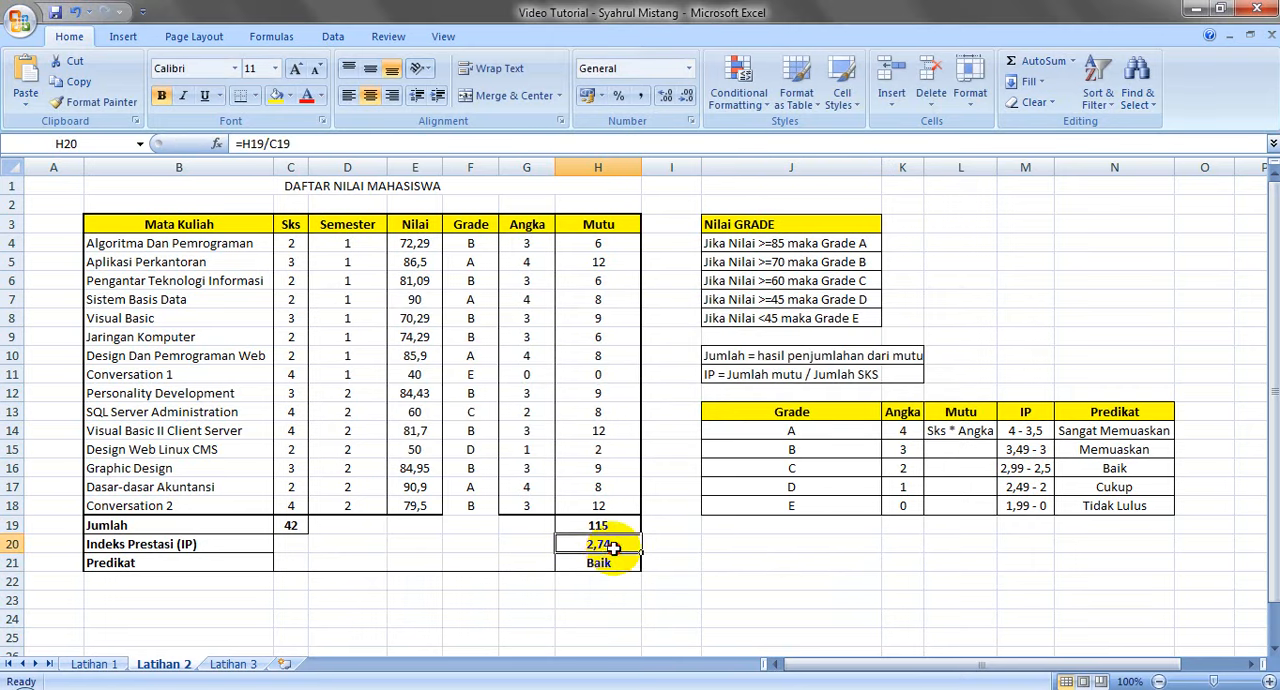
Check the IP range for Baik in the reference table and test the Predikat formula by entering 4 in H20
left_click(1068, 468)
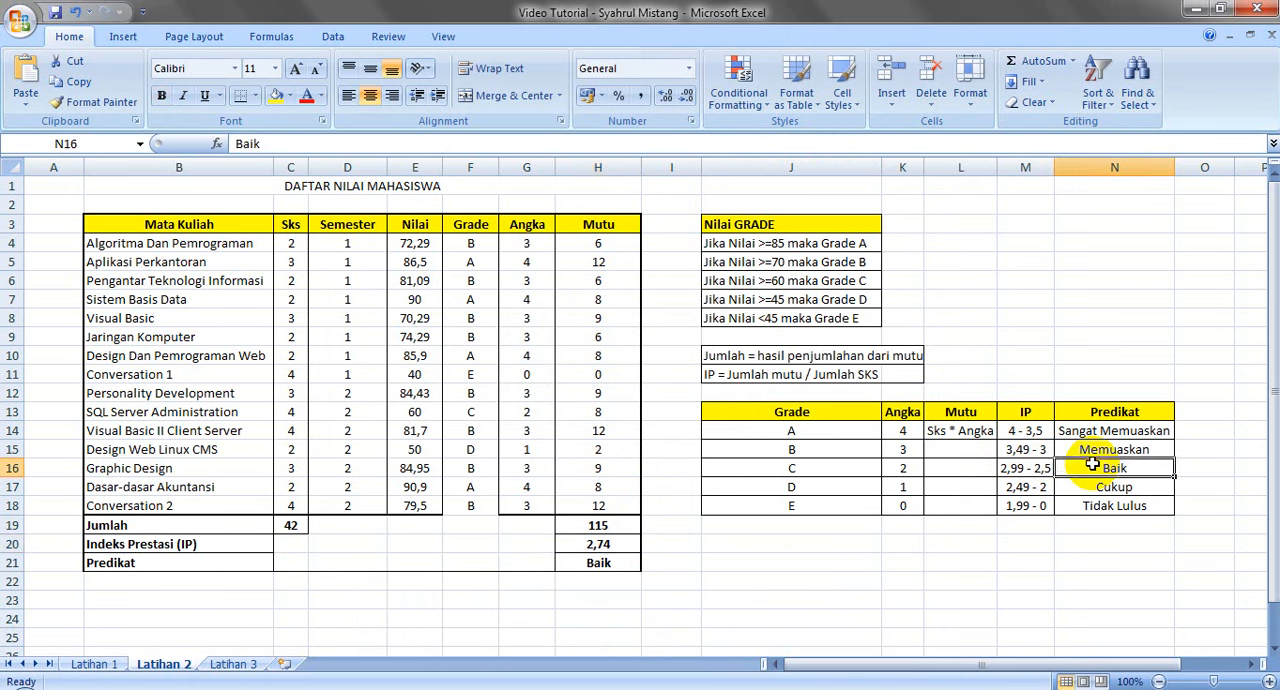
left_click(1030, 470)
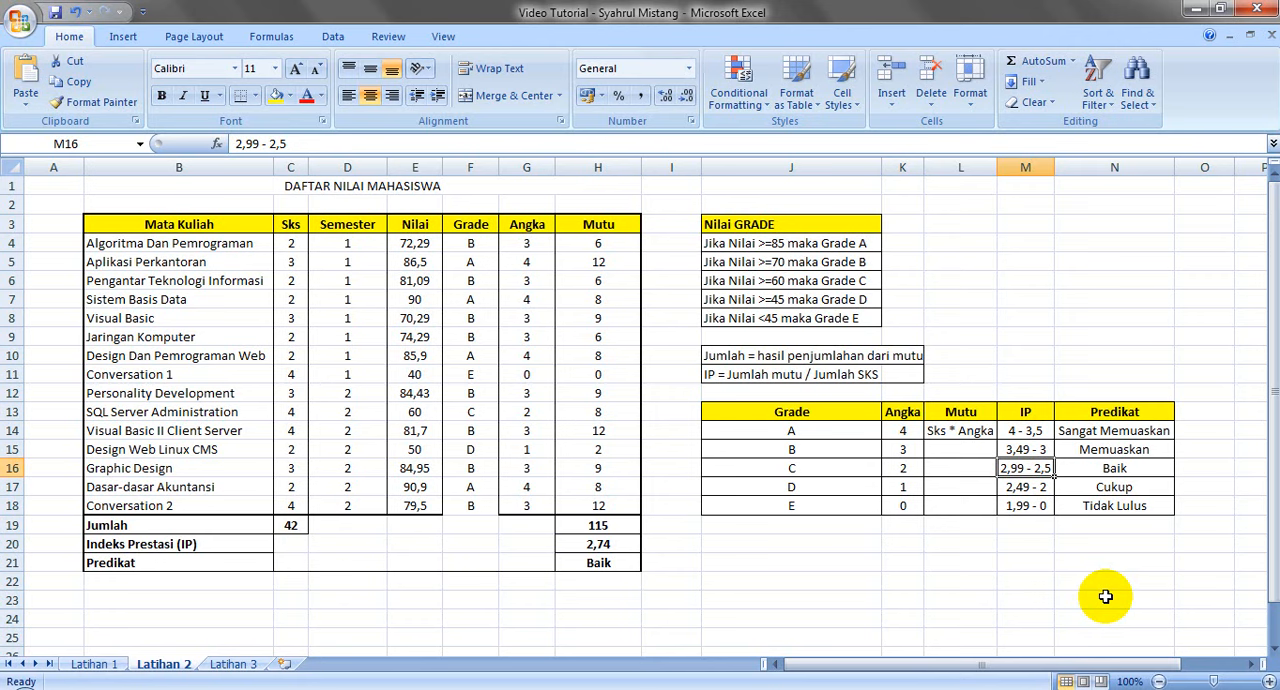
left_click(607, 543)
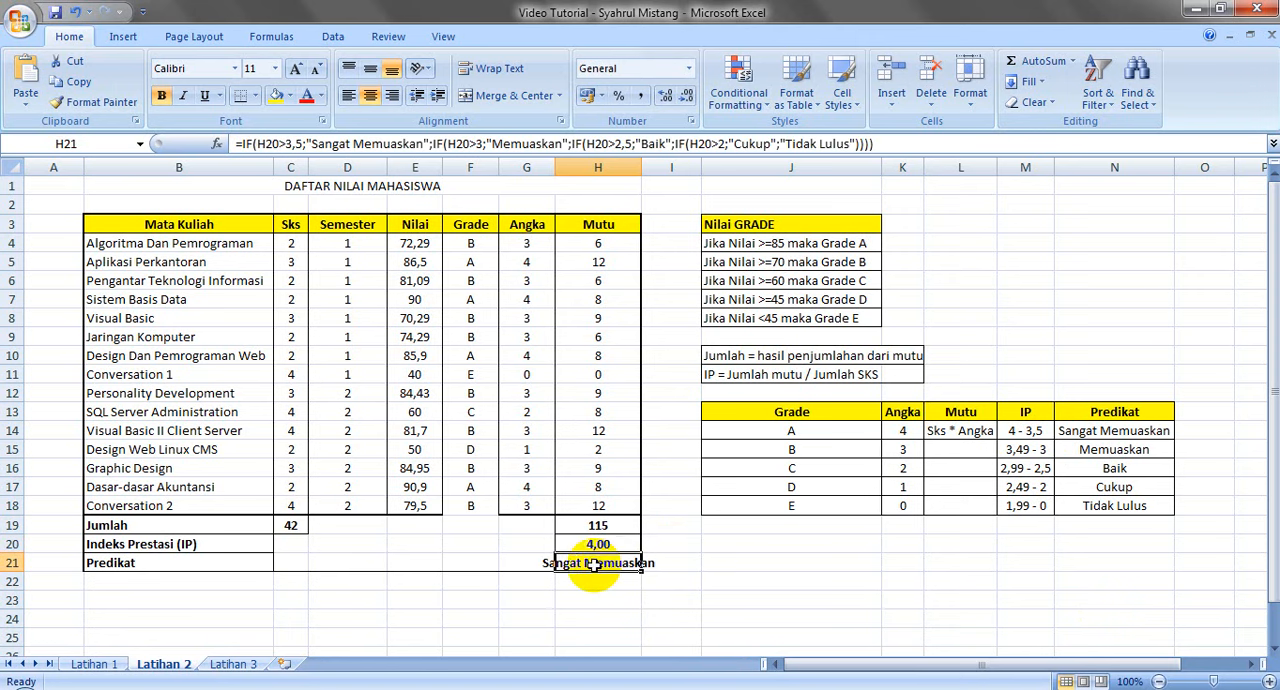
Set the IP in H20 to 3,49 to test the Predikat formula with another value
key("Up")
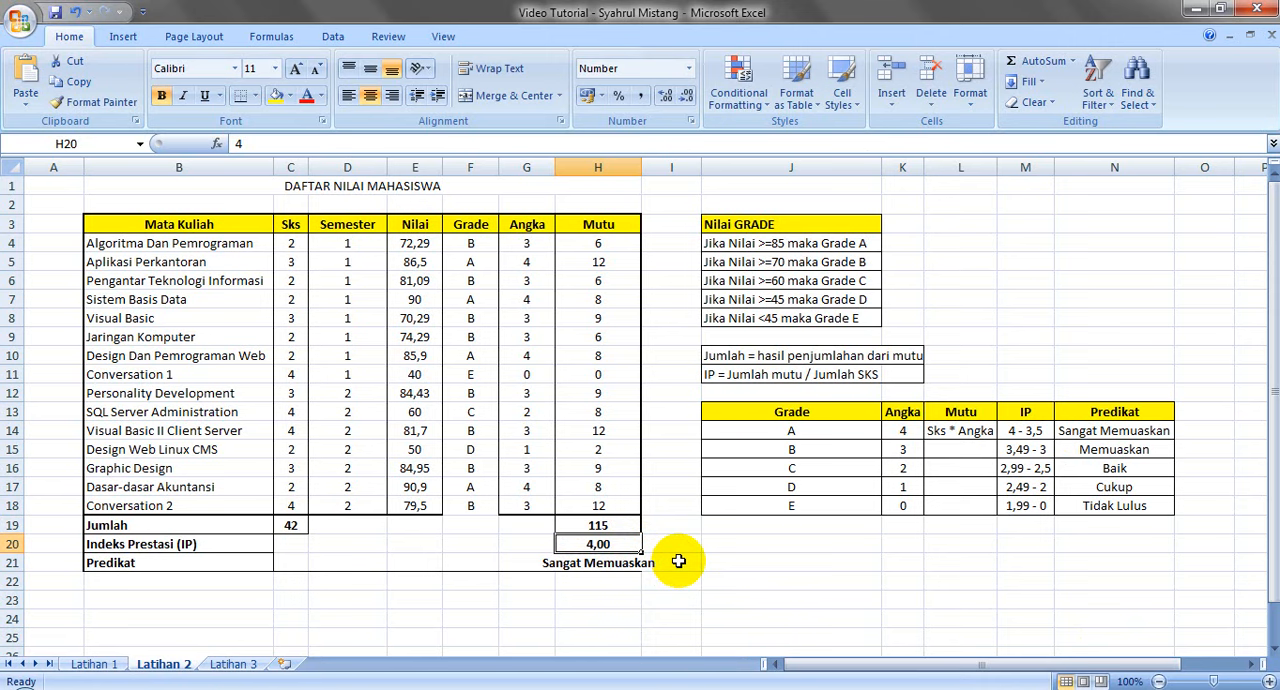
type("3,")
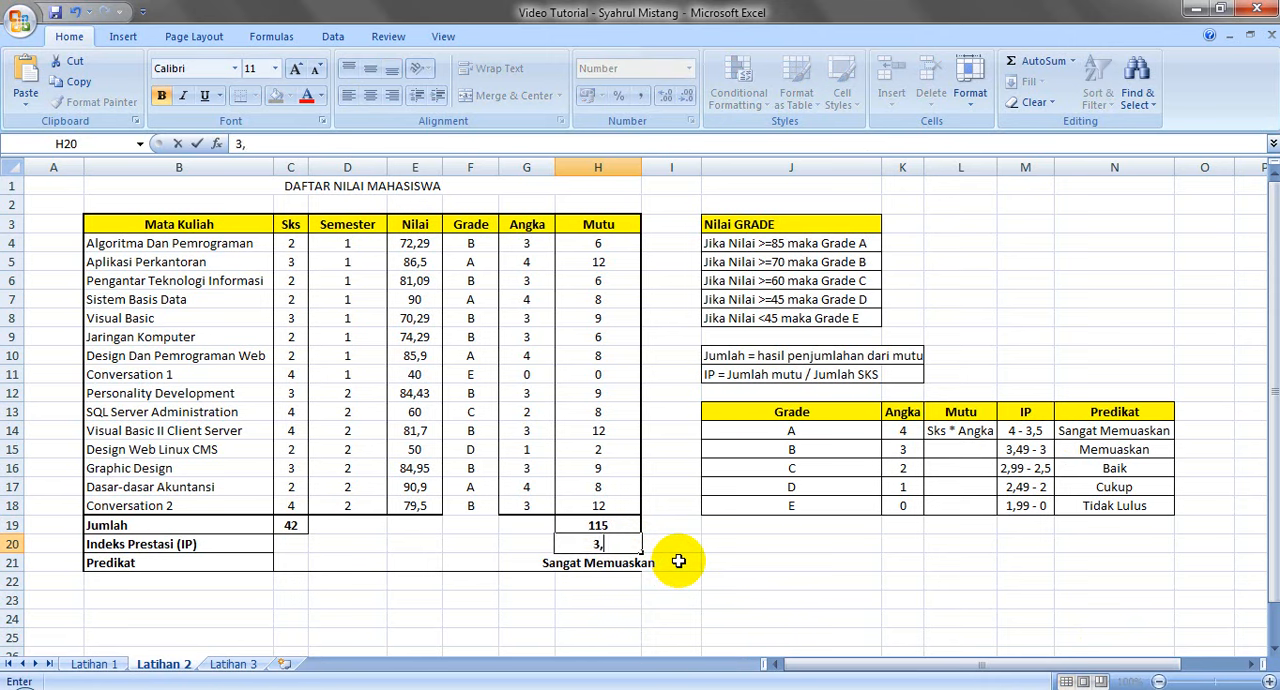
type("49")
key("Return")
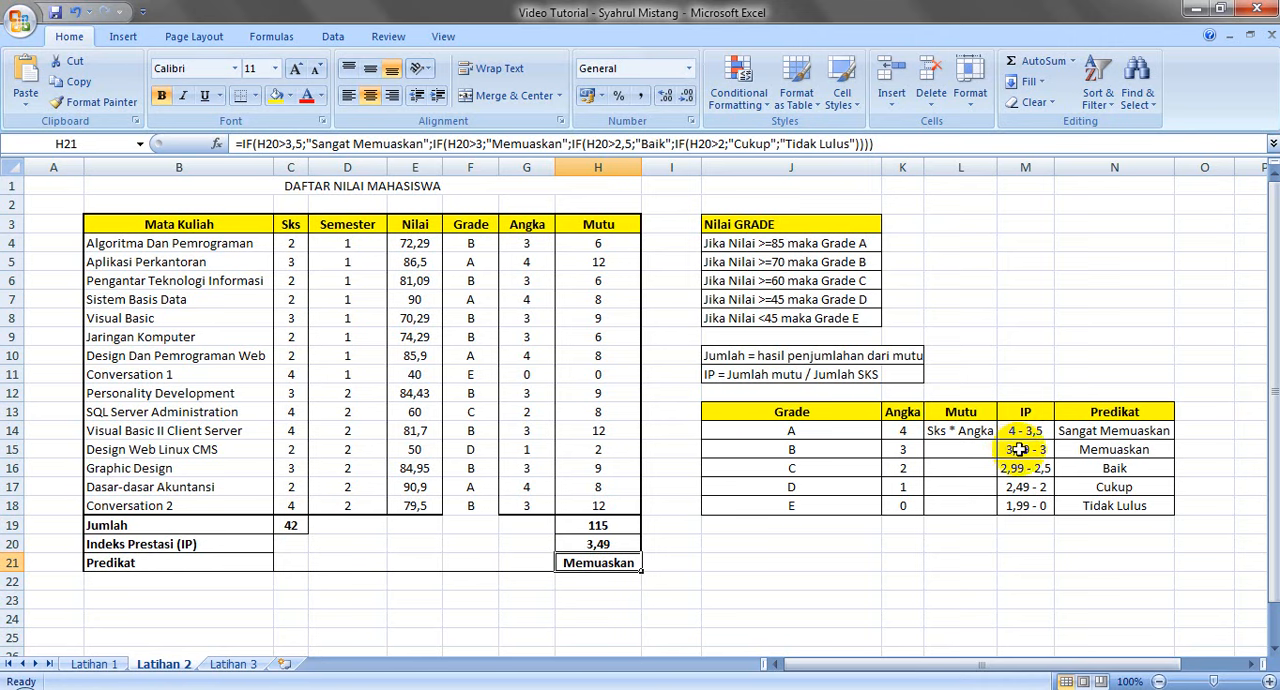
Restore the IP formula =H19/C19 in H20
left_click(623, 543)
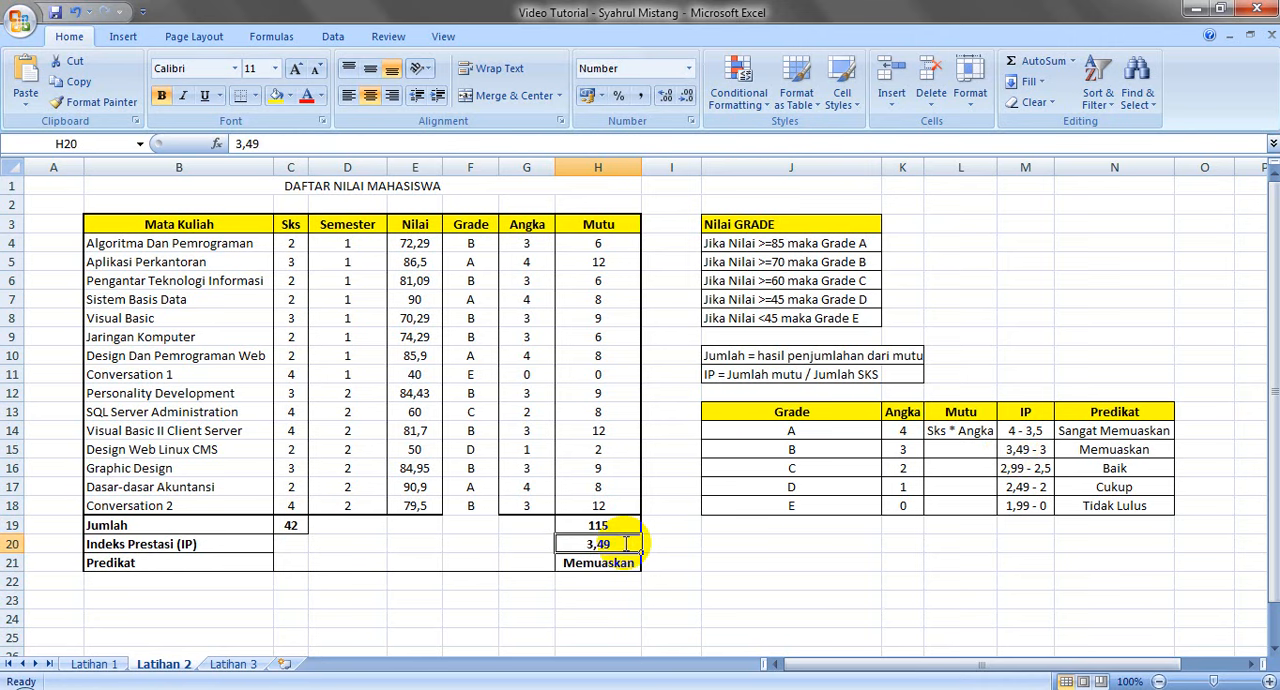
type("=")
left_click(605, 524)
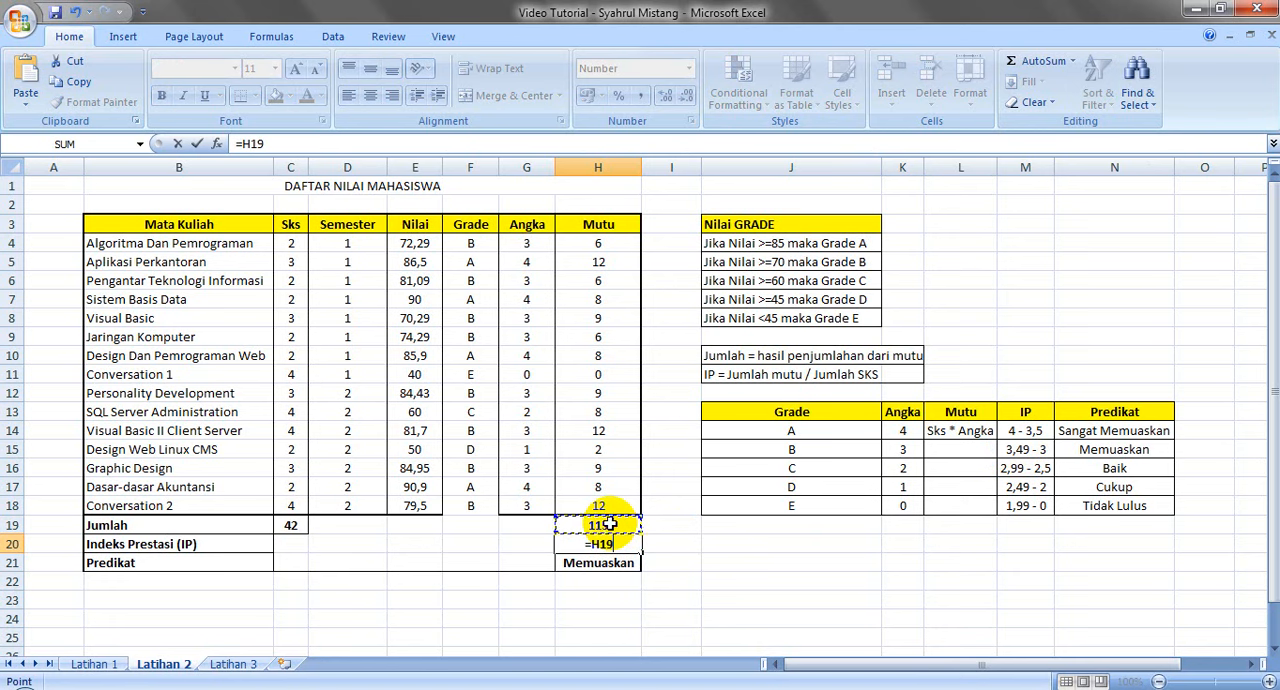
type("/")
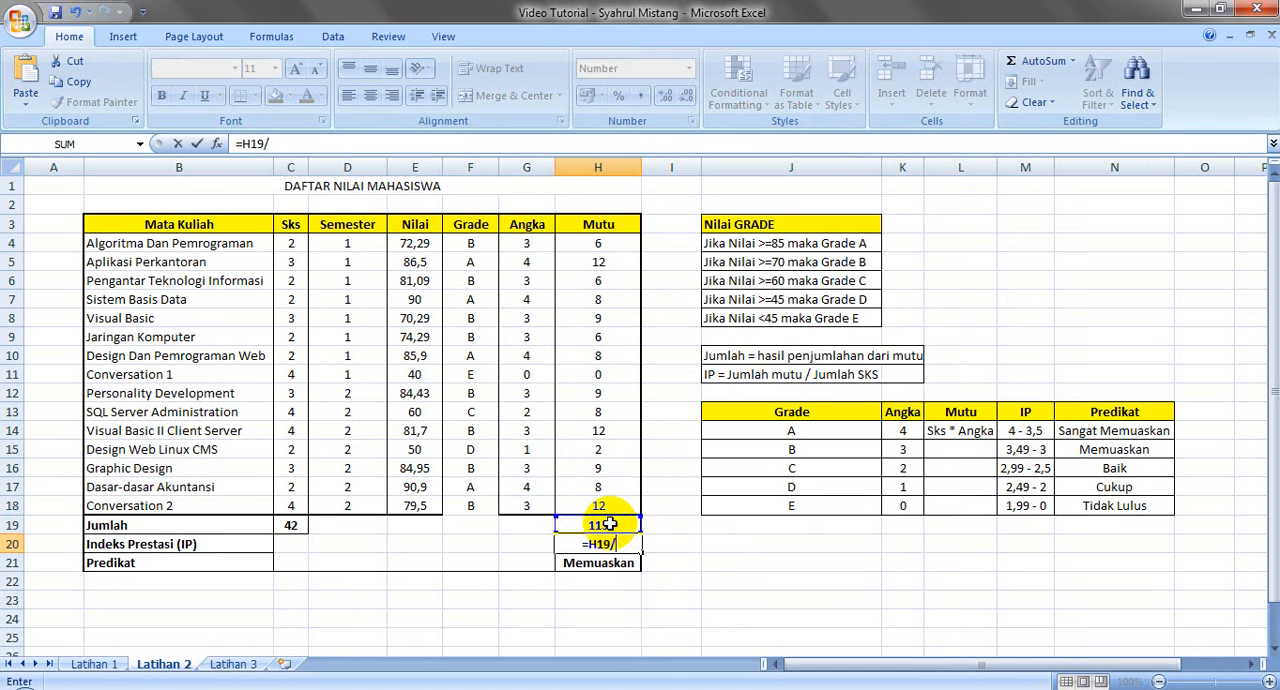
left_click(300, 528)
key("Return")
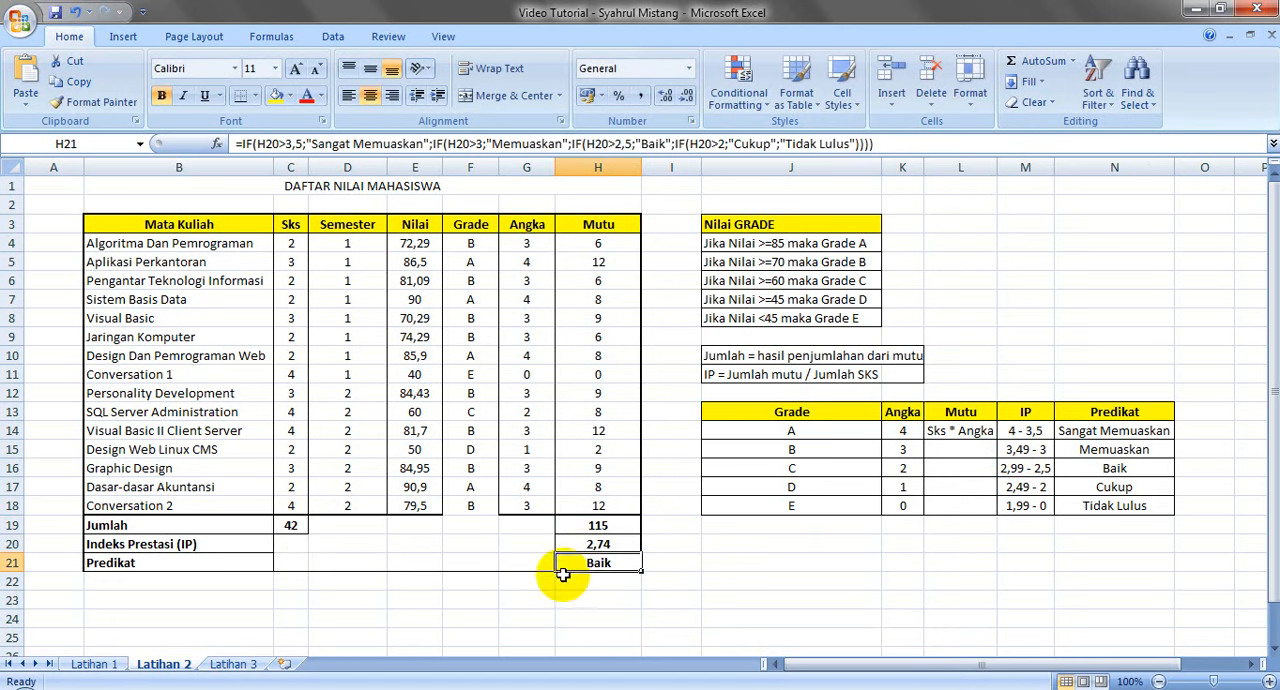
Draw a medium solid border line along the lower edge of the last Grade cell, F18
left_click(834, 558)
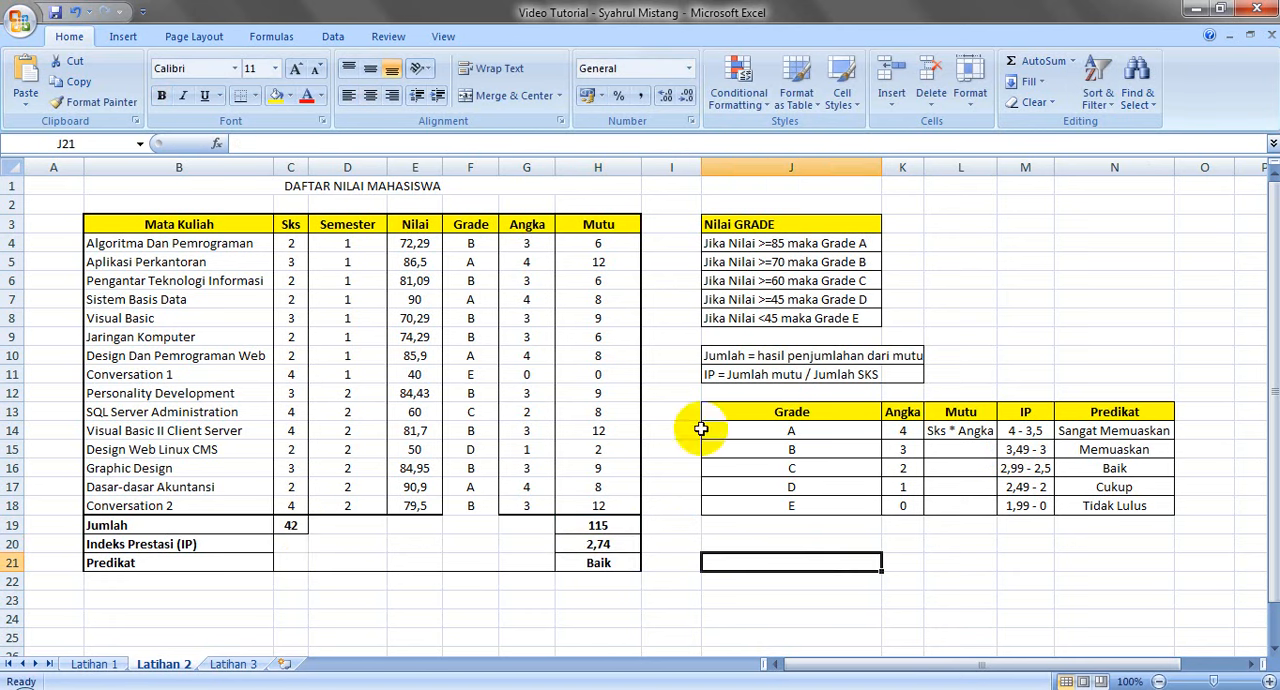
left_click(255, 95)
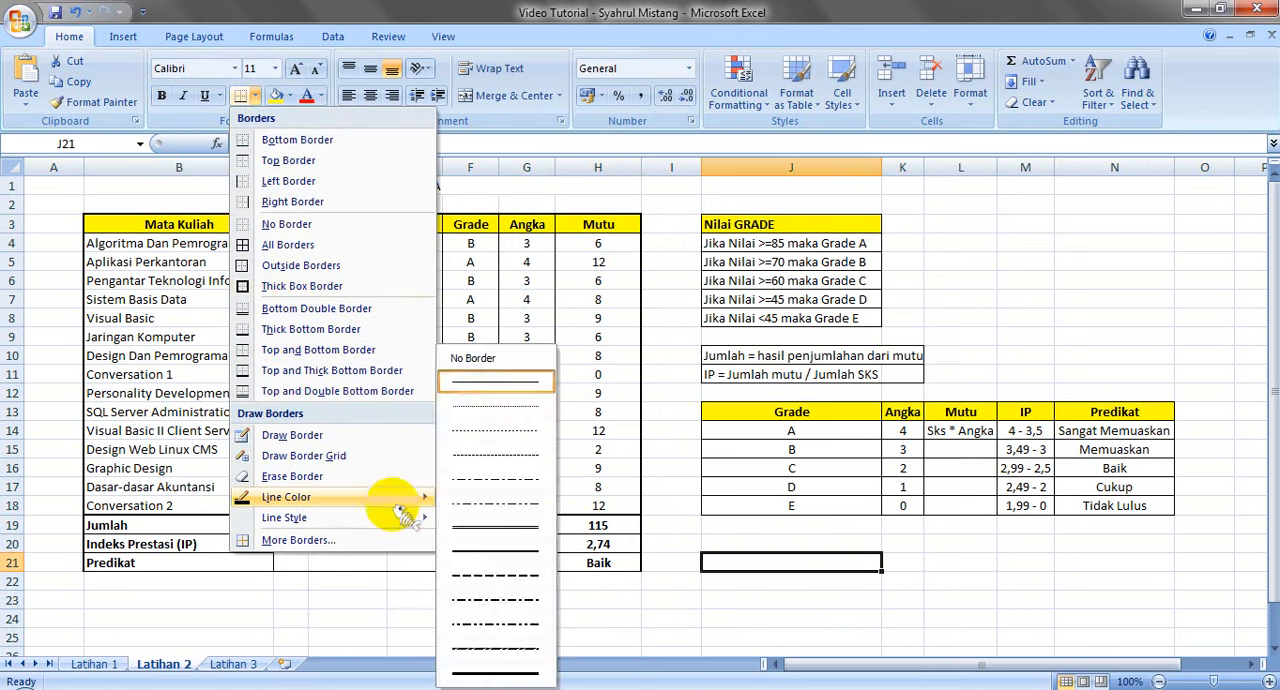
mouse_move(412, 494)
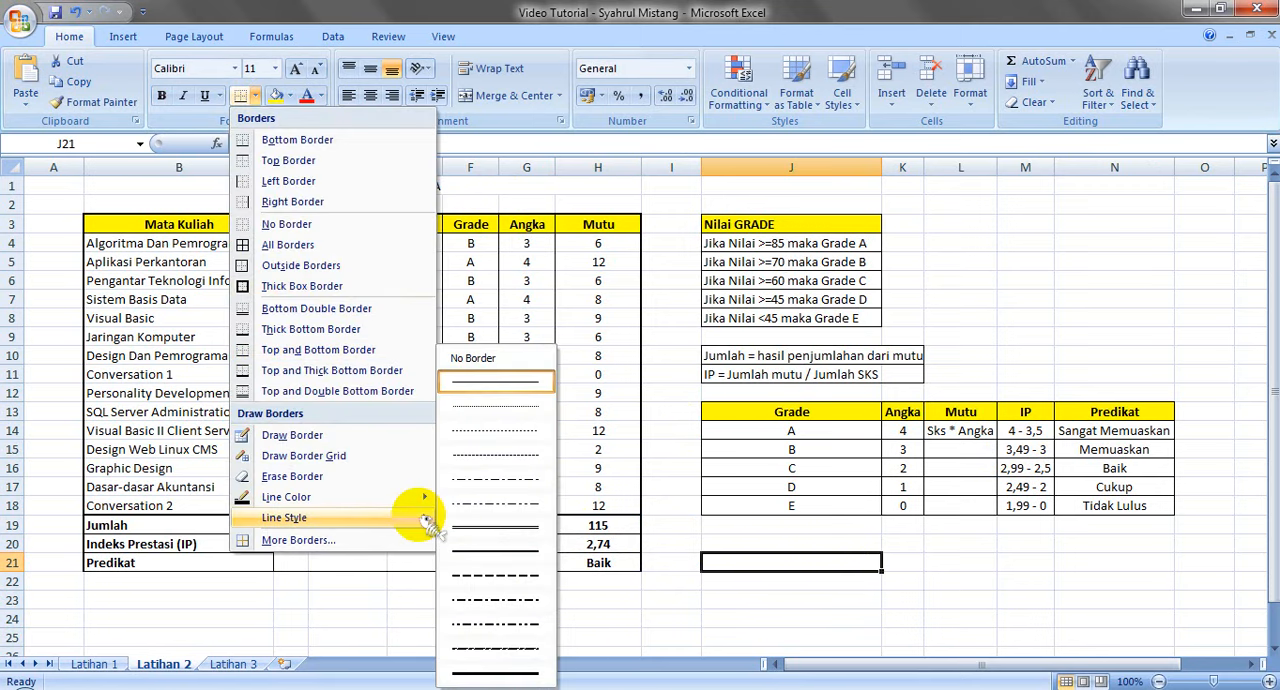
left_click(486, 557)
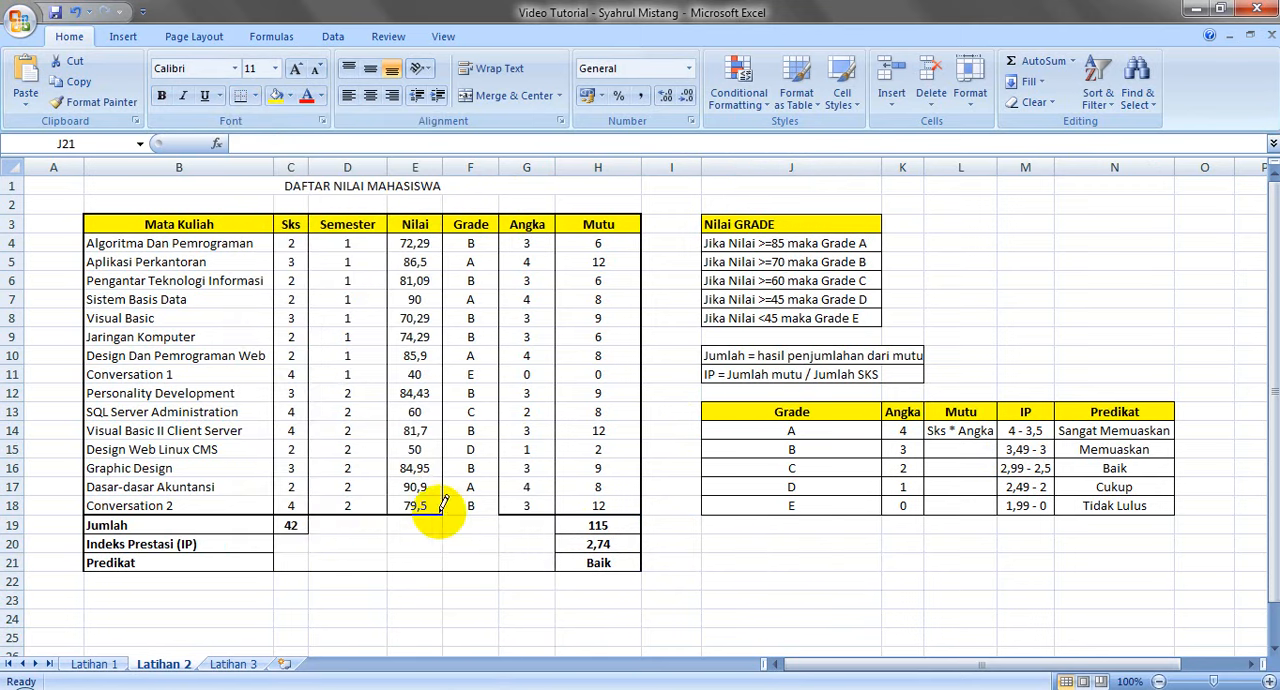
left_click(479, 512)
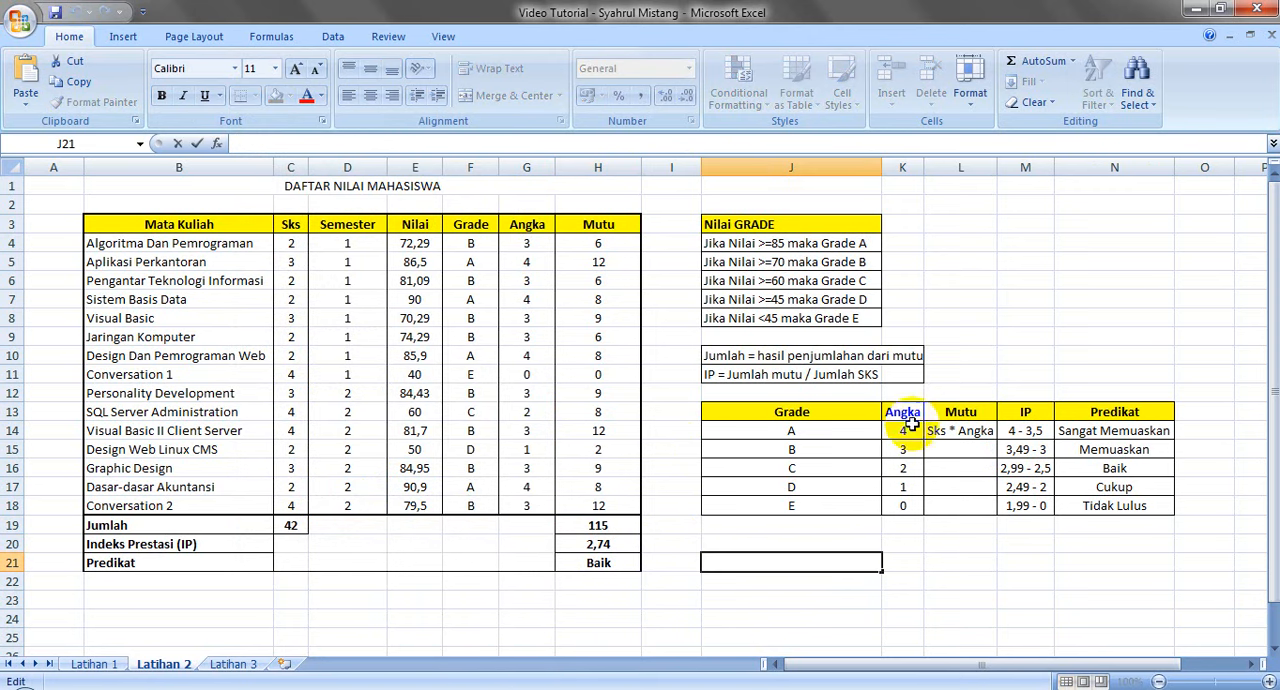
left_click(1002, 557)
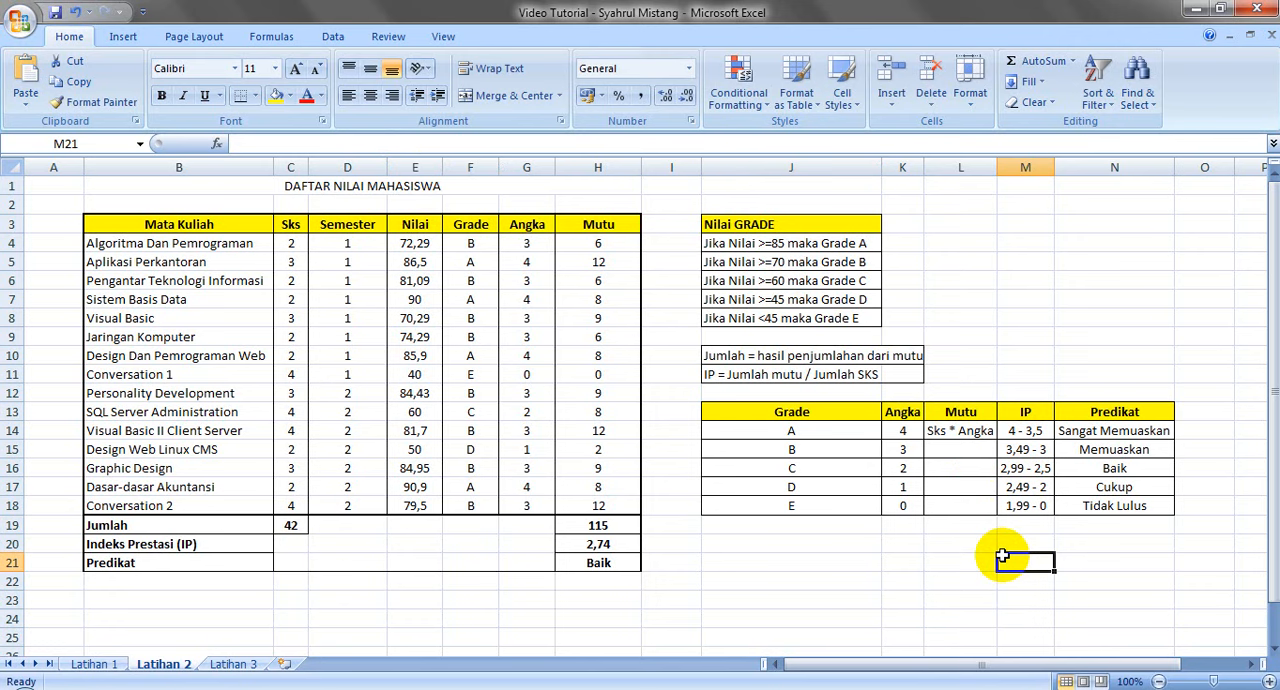
Review the Grade formula in F4, the grade and Predikat reference tables, and the sheet title
left_click(474, 246)
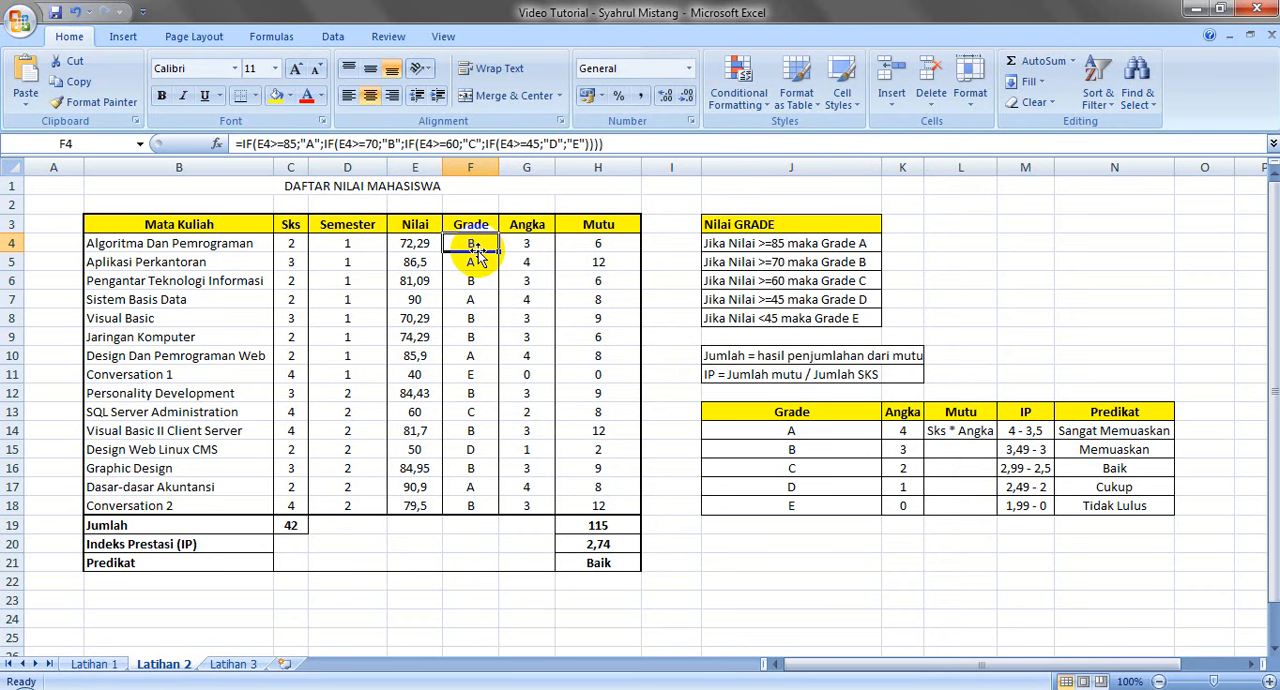
left_click_drag(712, 226, 1116, 506)
left_click(750, 583)
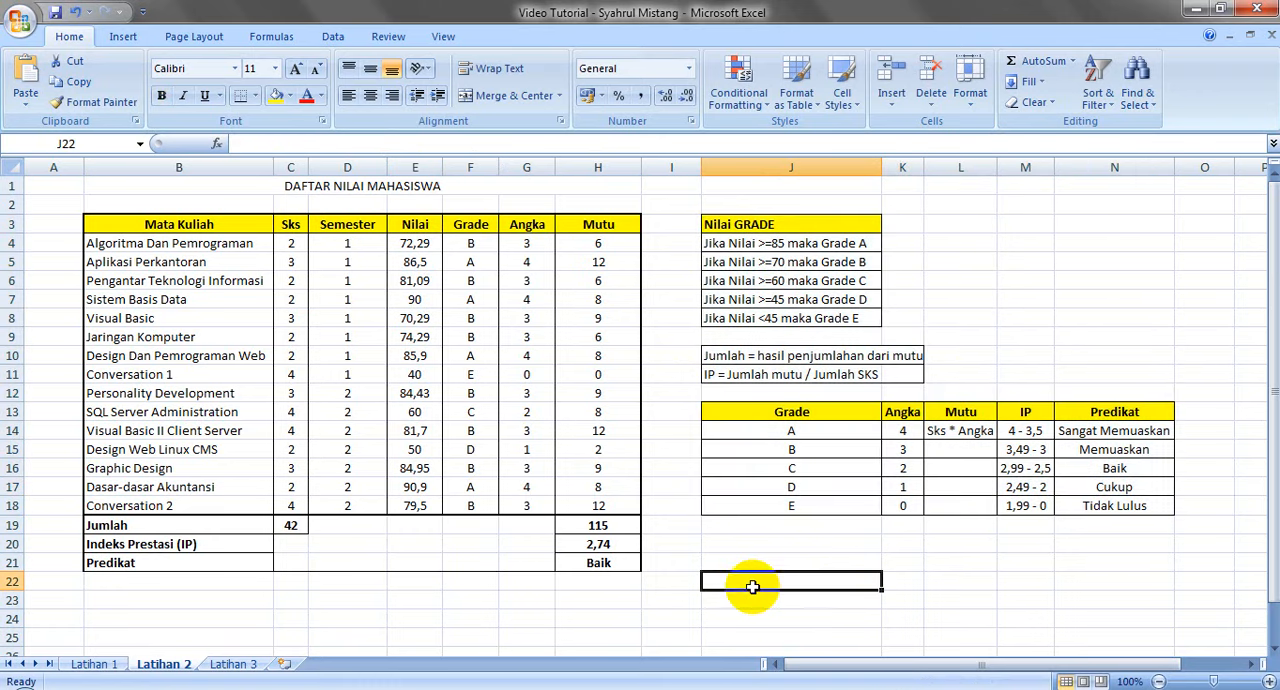
left_click(230, 186)
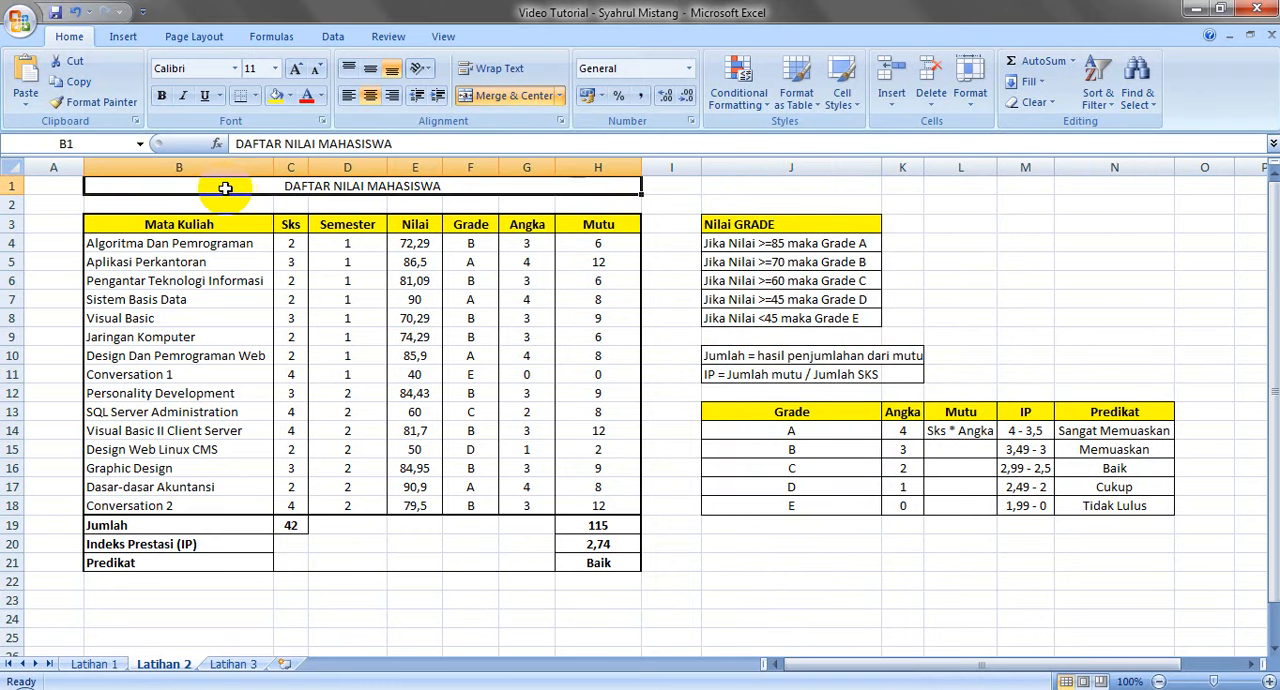
left_click(248, 204)
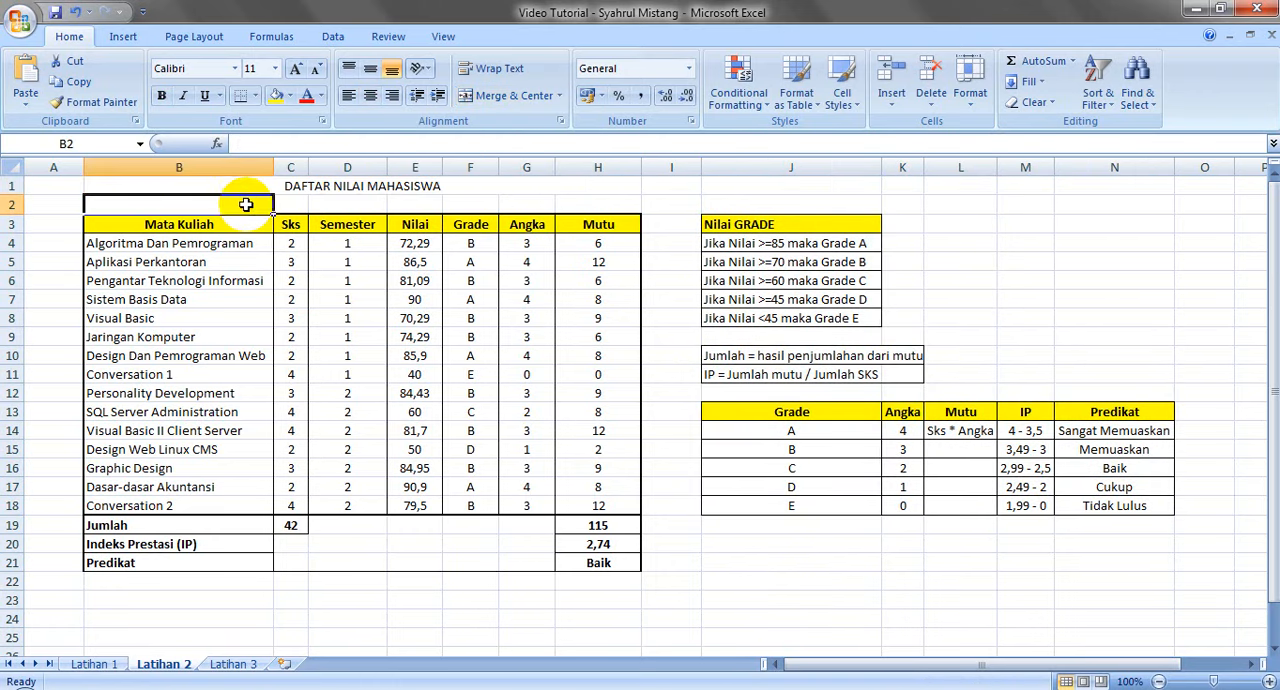
left_click(766, 530)
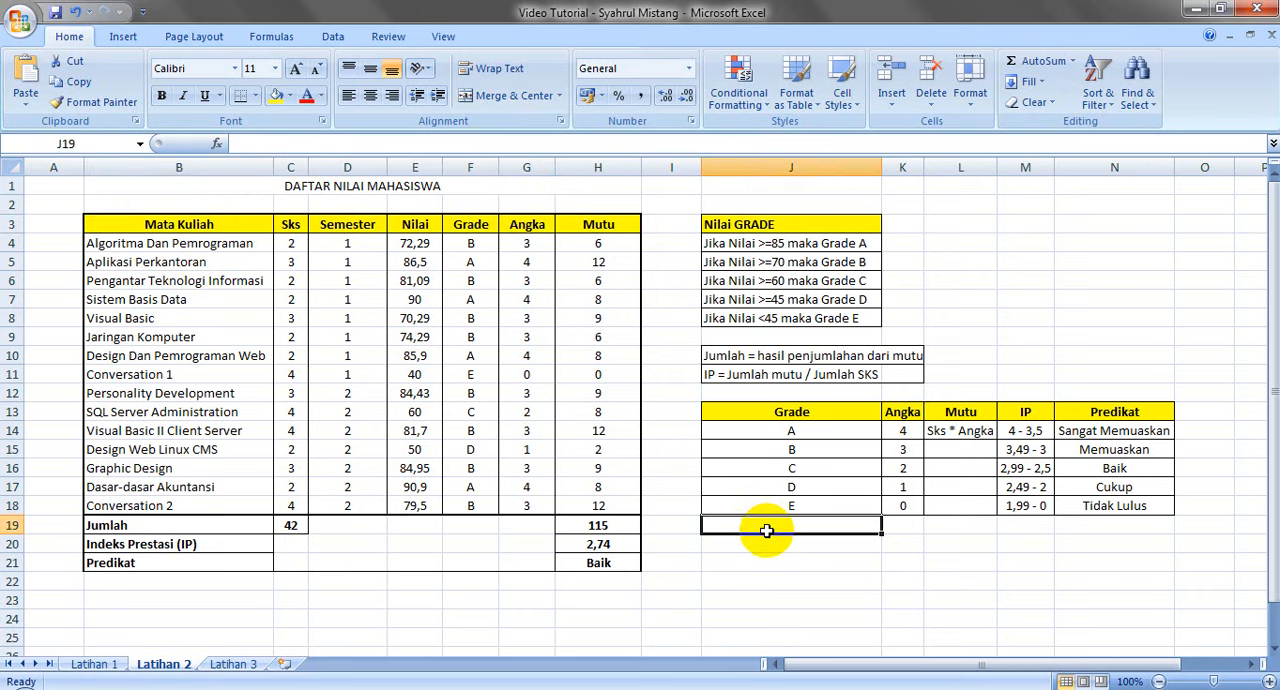
Open the Latihan 1 sheet and inspect the Total Bayar formulas in G6 and G7
left_click(95, 664)
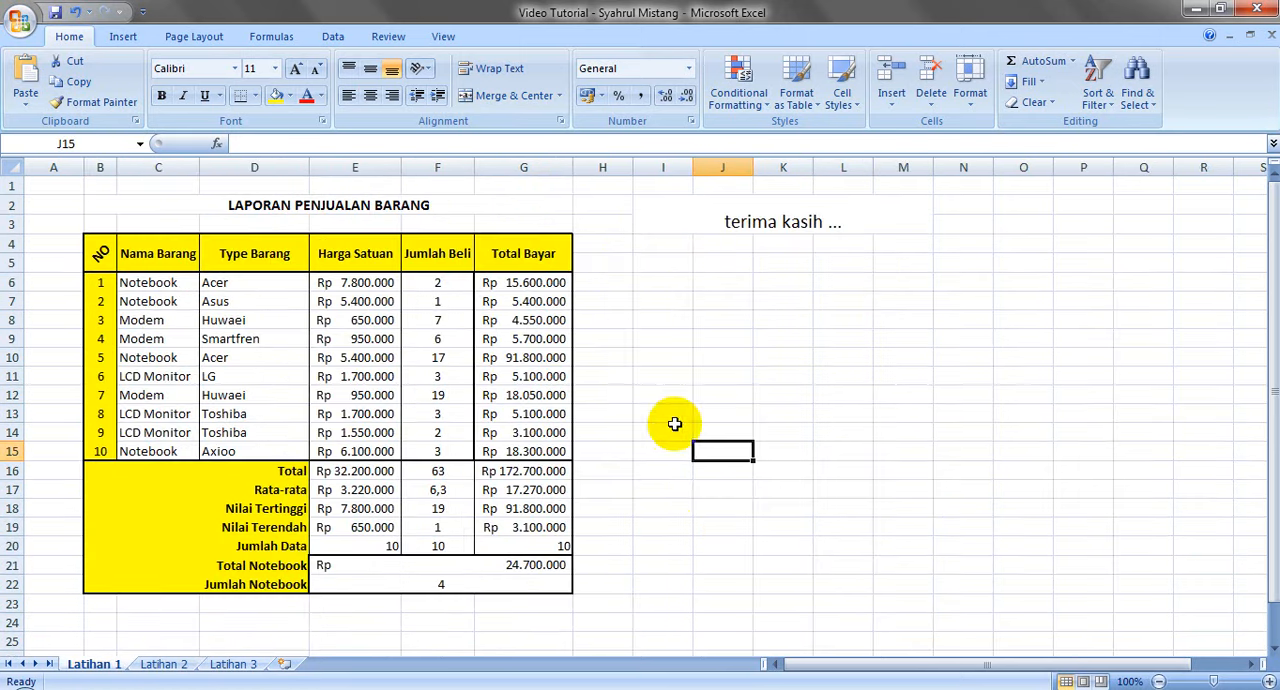
left_click(508, 282)
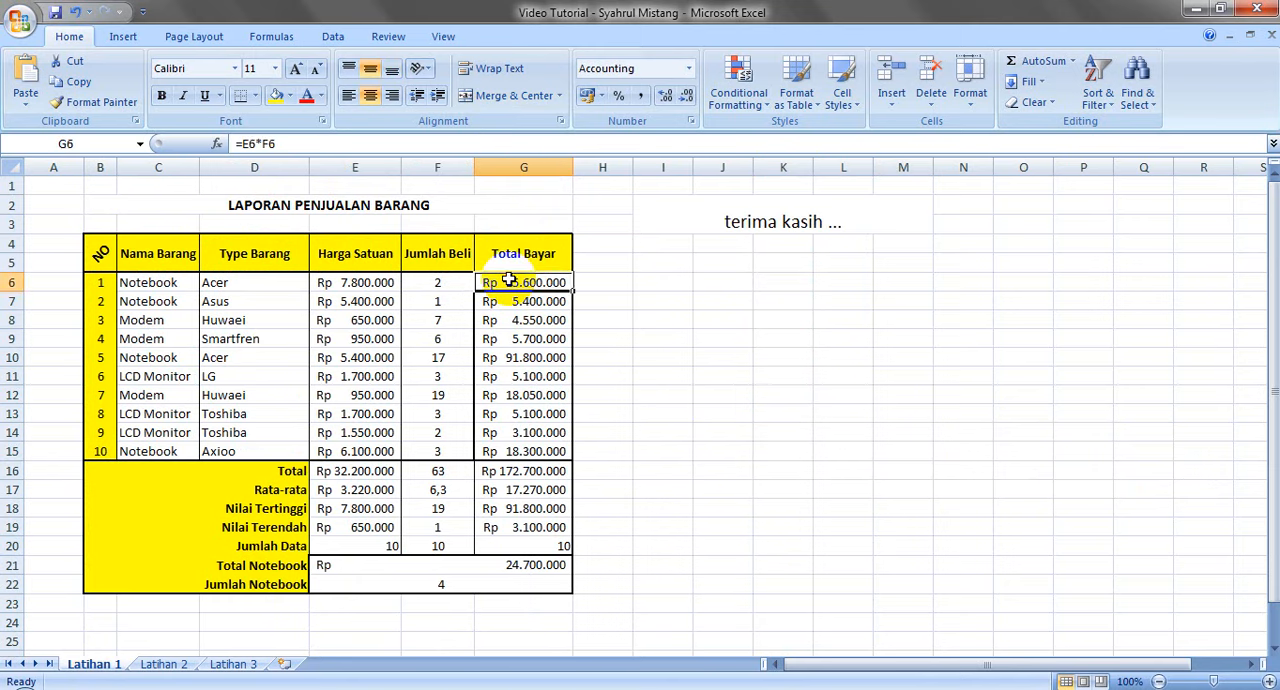
key("Down")
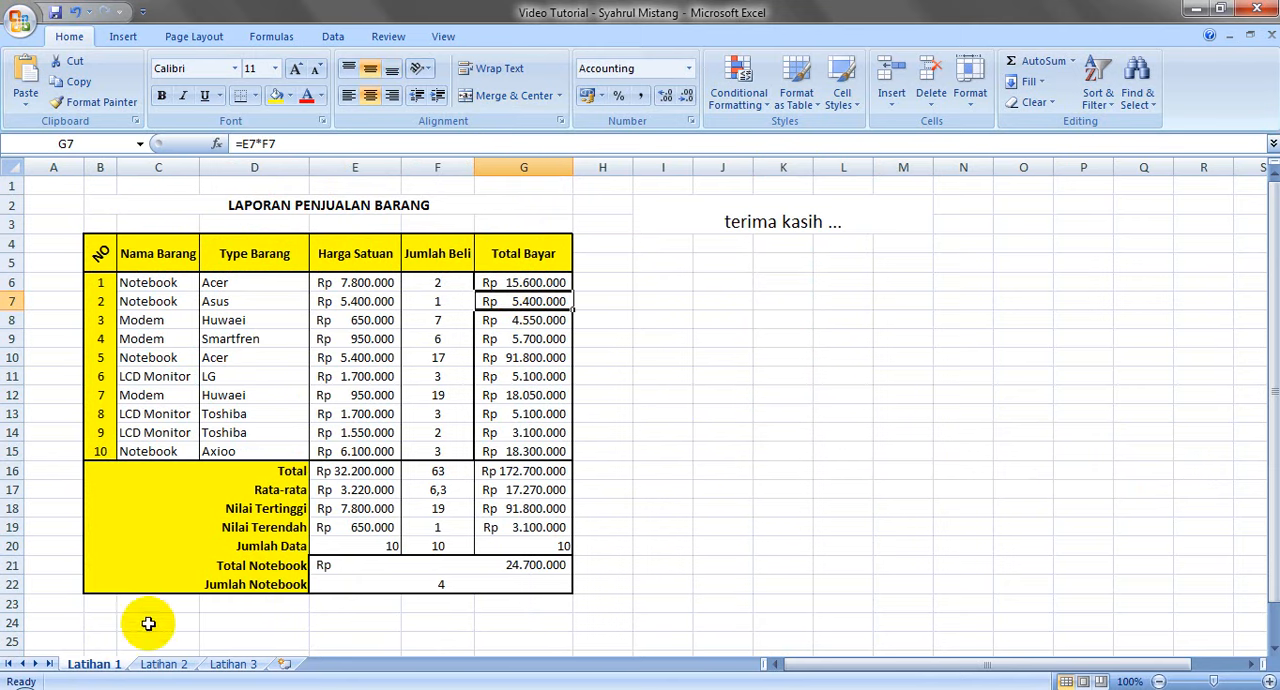
Return to the Latihan 2 sheet and inspect the Mutu formula in H4
left_click(155, 662)
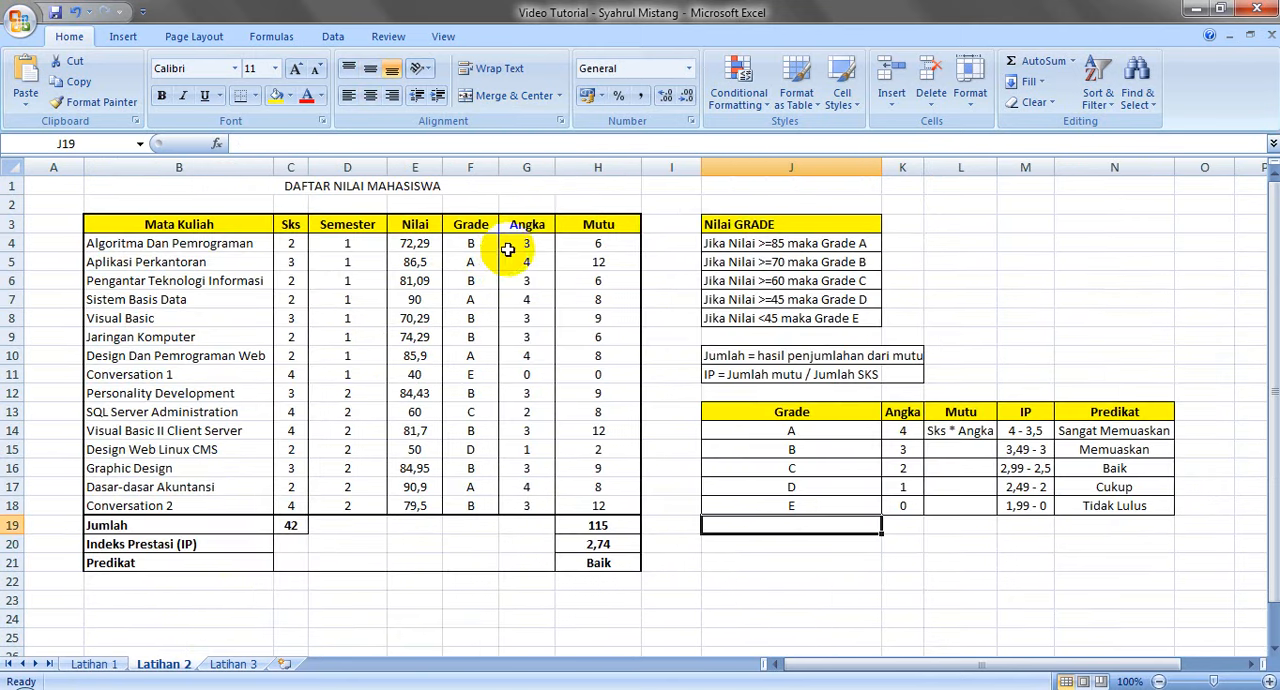
left_click(624, 242)
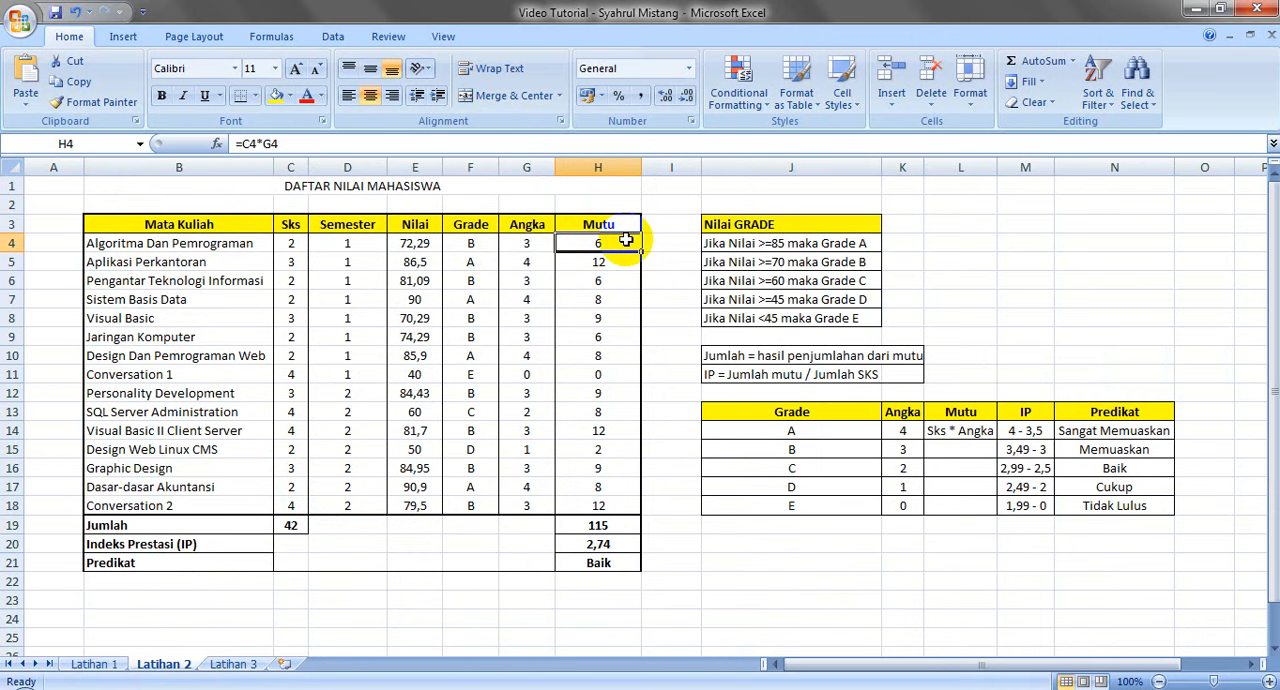
left_click(756, 525)
left_click(752, 563)
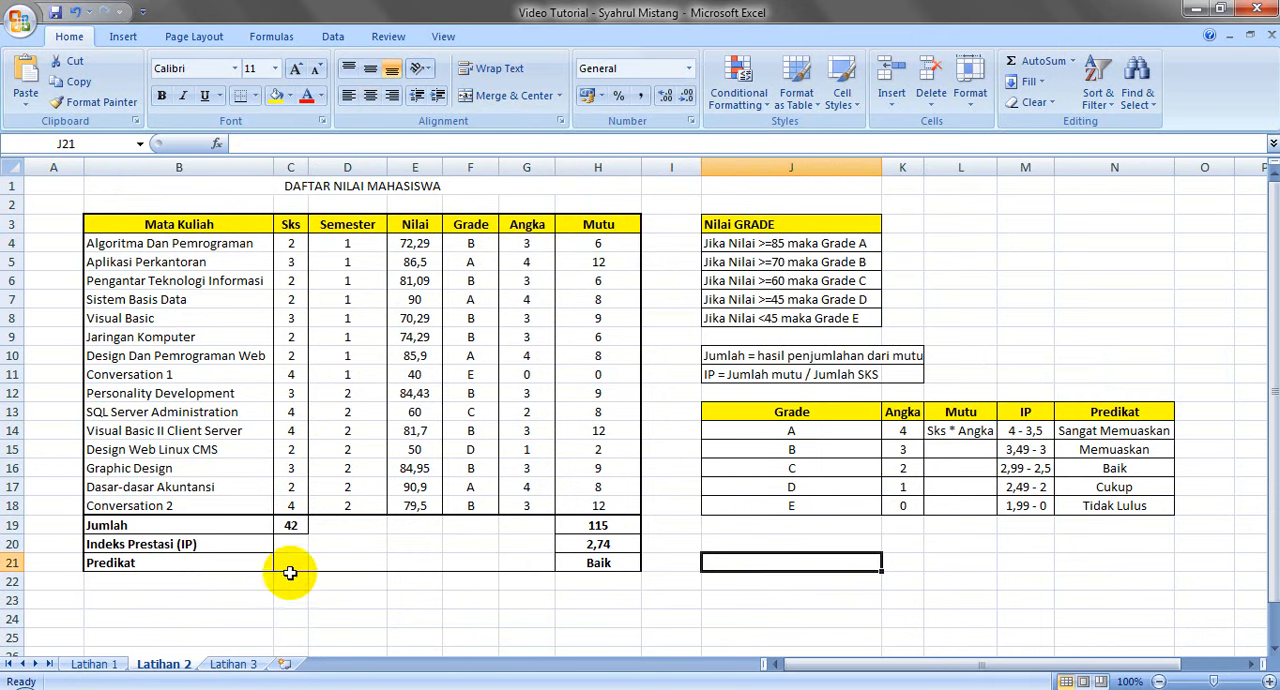
Open the Latihan 3 sheet and examine the NO. INDUK values and the ANGKATAN, KODE JURUSAN, NO. URUT and JURUSAN columns
left_click(230, 663)
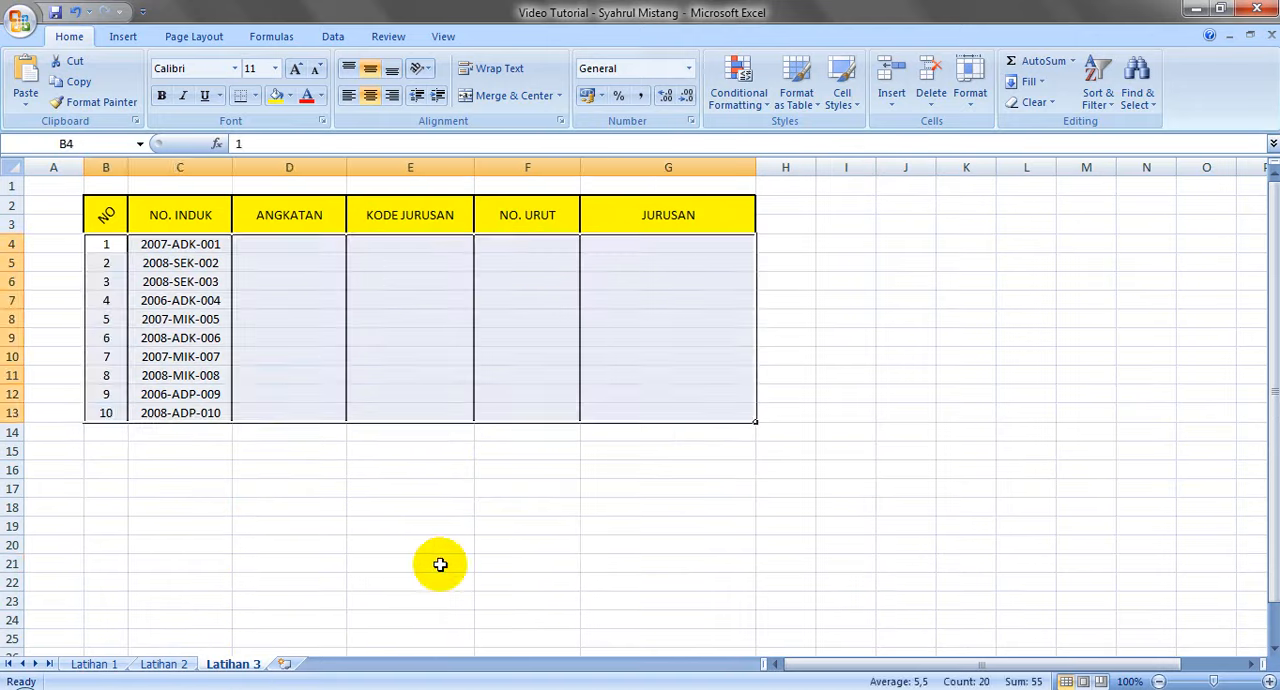
left_click(505, 543)
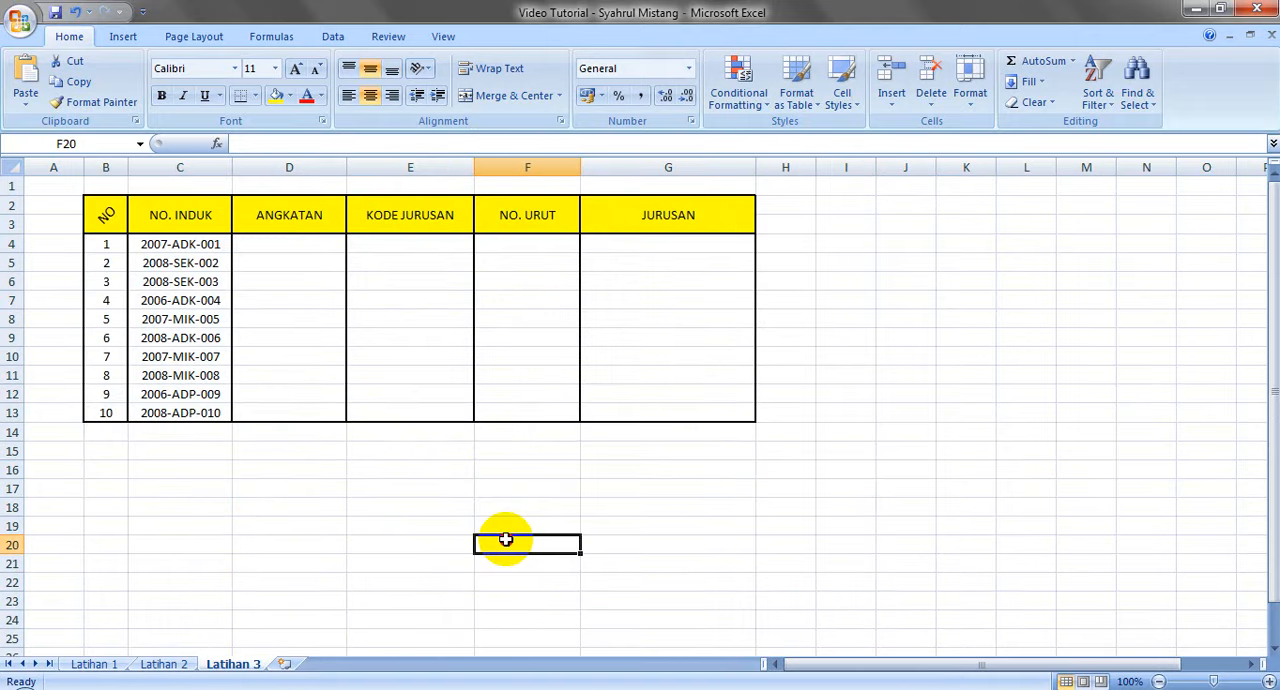
left_click(164, 244)
left_click(291, 241)
key("Right")
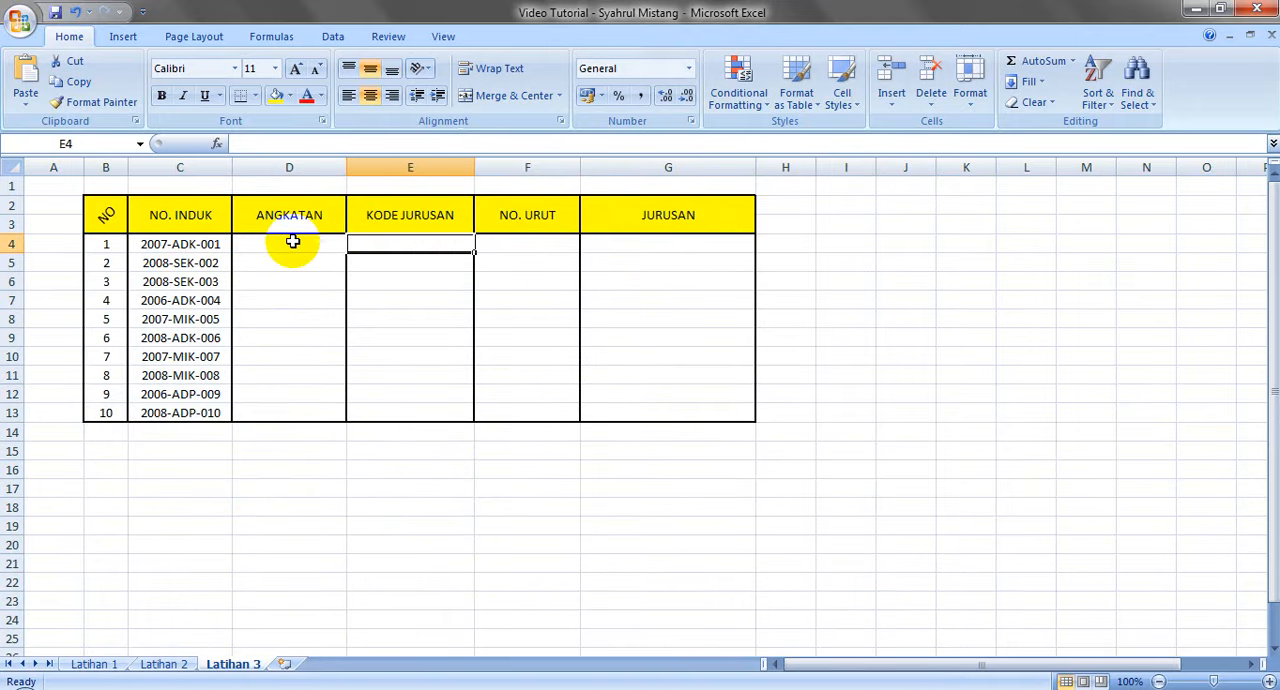
key("Right")
key("Right")
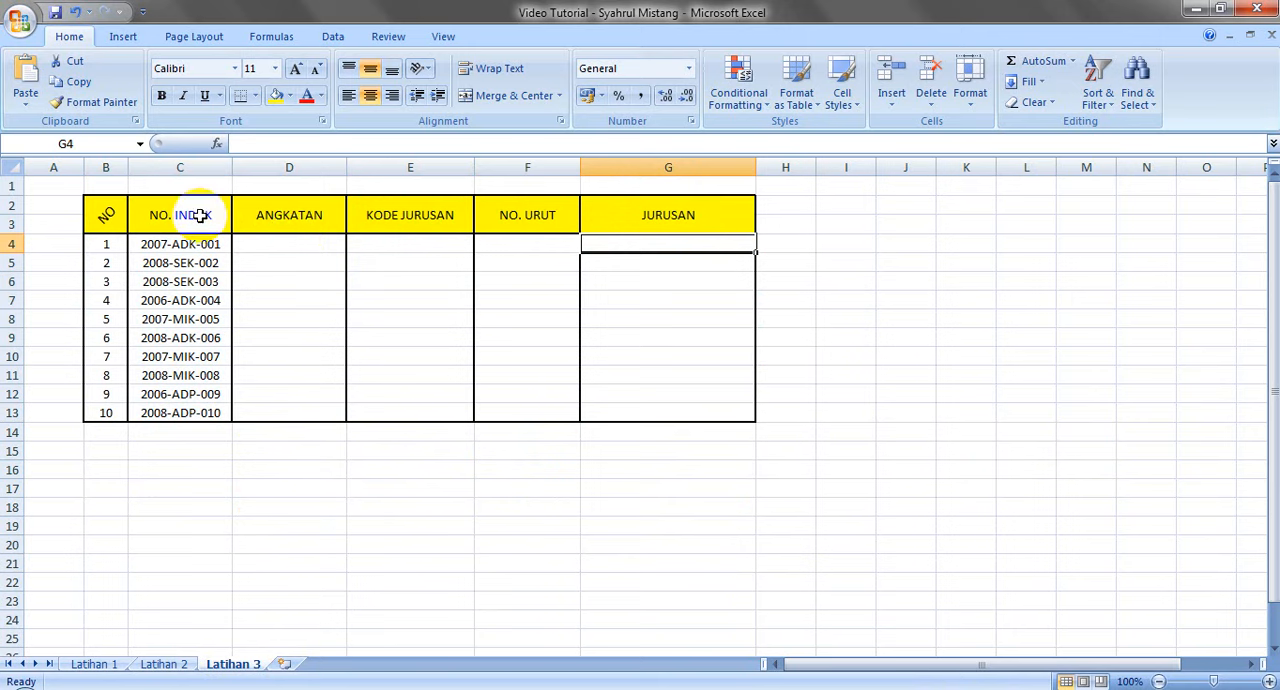
left_click(278, 245)
left_click(362, 244)
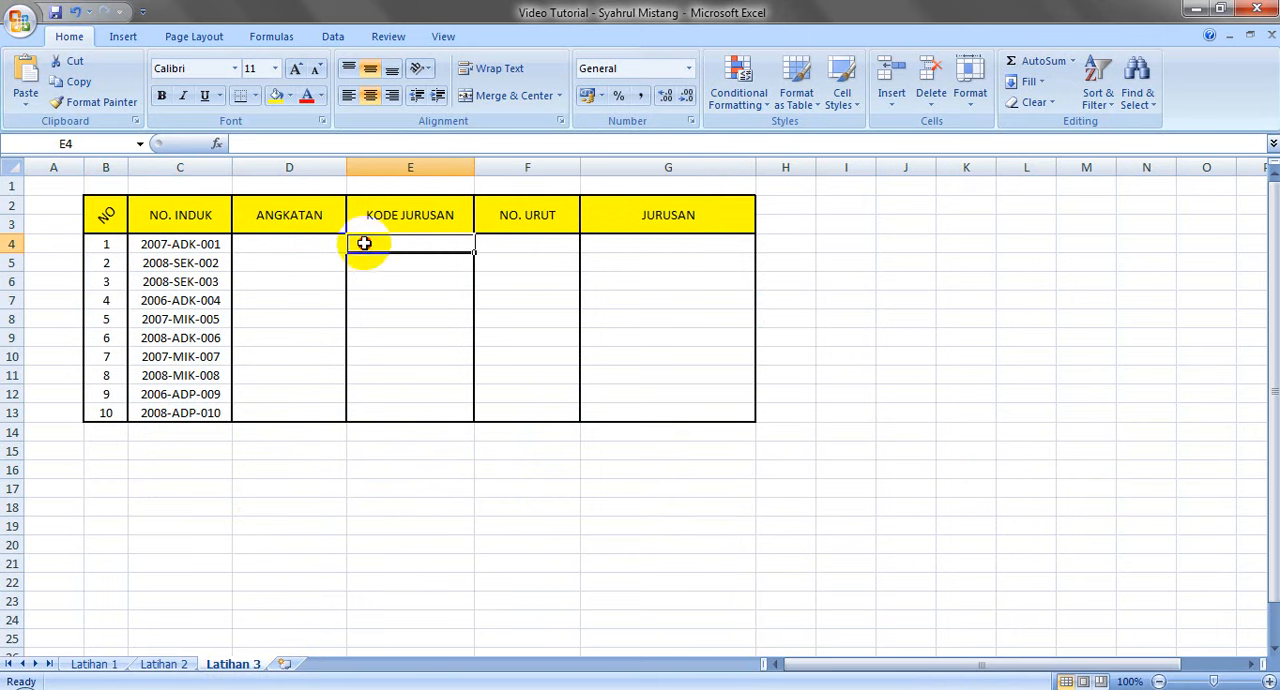
left_click(521, 244)
left_click(632, 238)
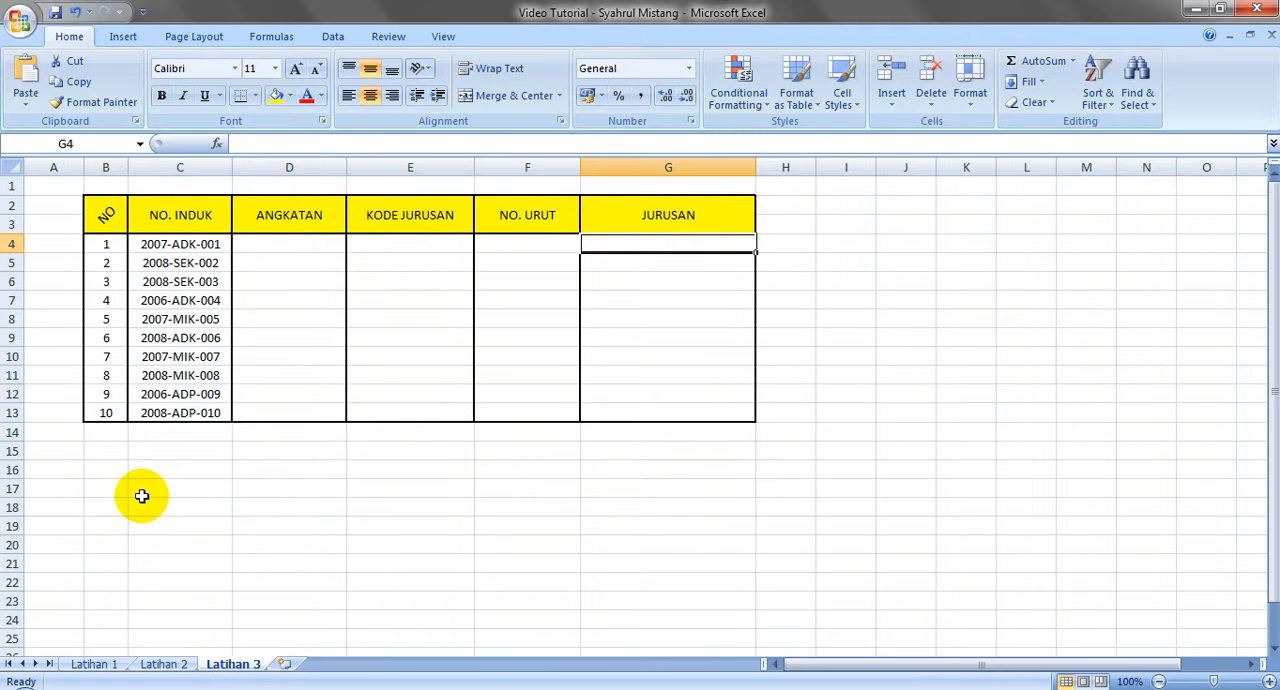
Switch back to the finished grade table on the Latihan 2 sheet
left_click(162, 664)
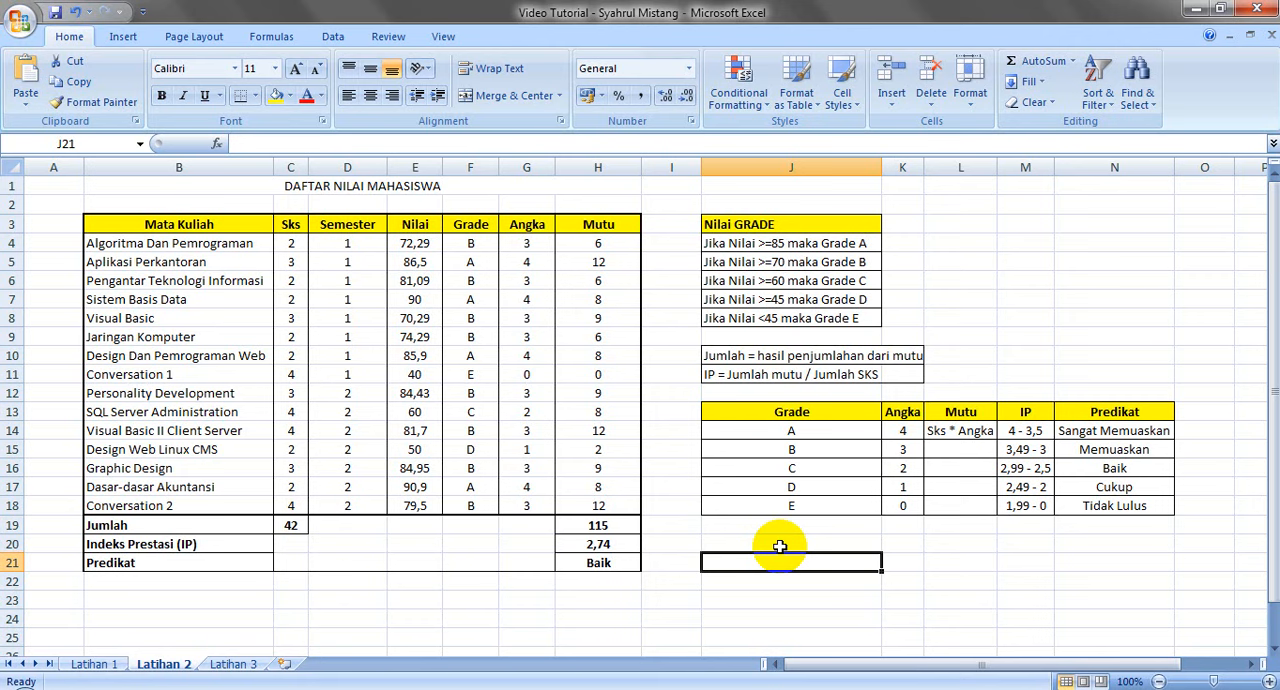
left_click(908, 566)
left_click(943, 565)
left_click(1028, 565)
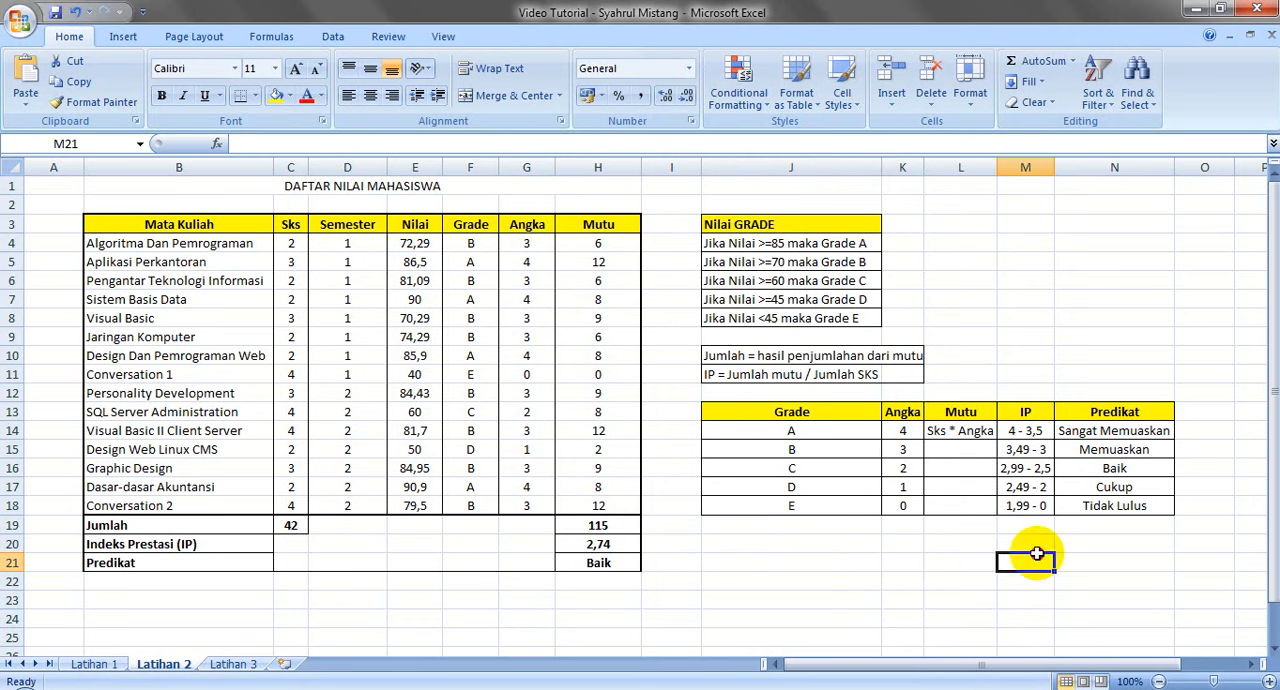
left_click(1105, 553)
left_click(1092, 560)
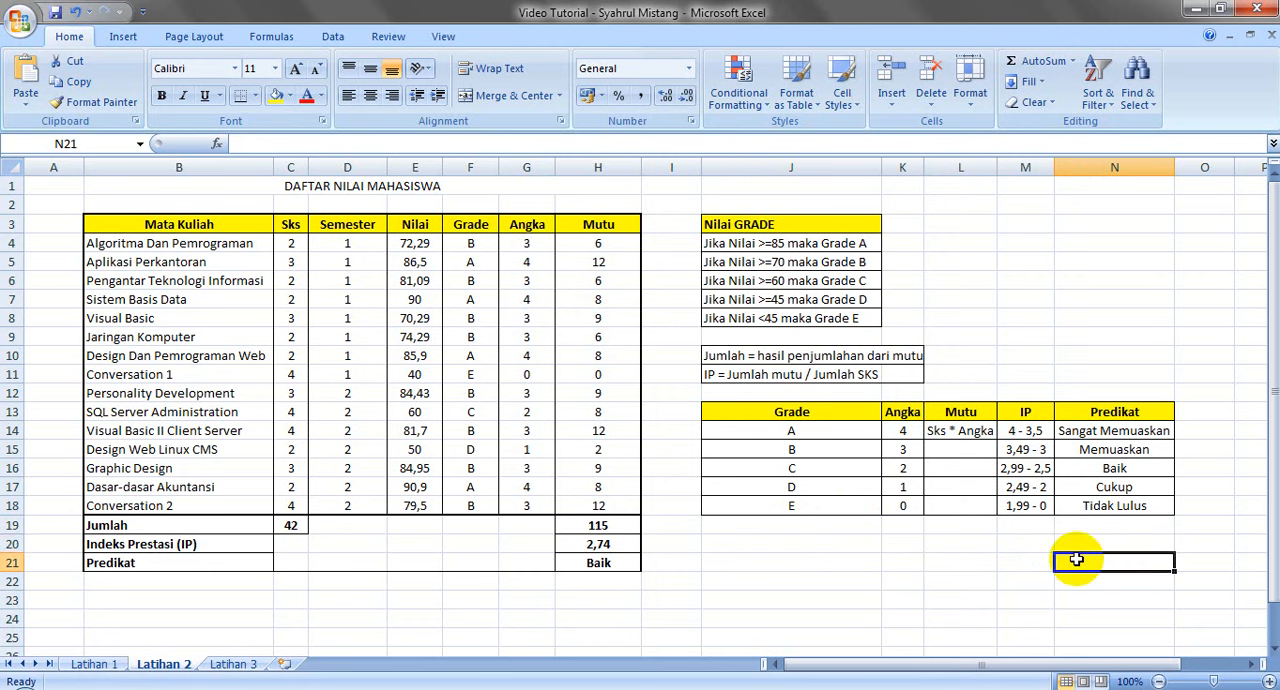
left_click(1024, 563)
left_click(945, 569)
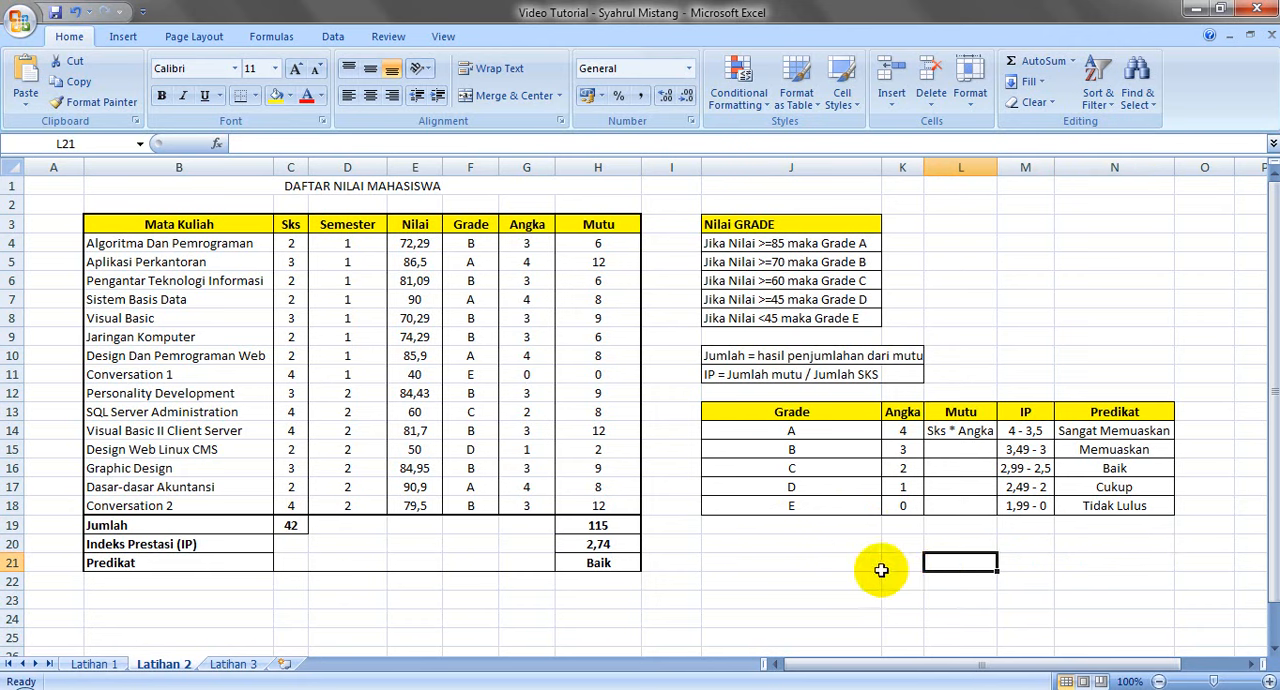
left_click(901, 565)
left_click(838, 569)
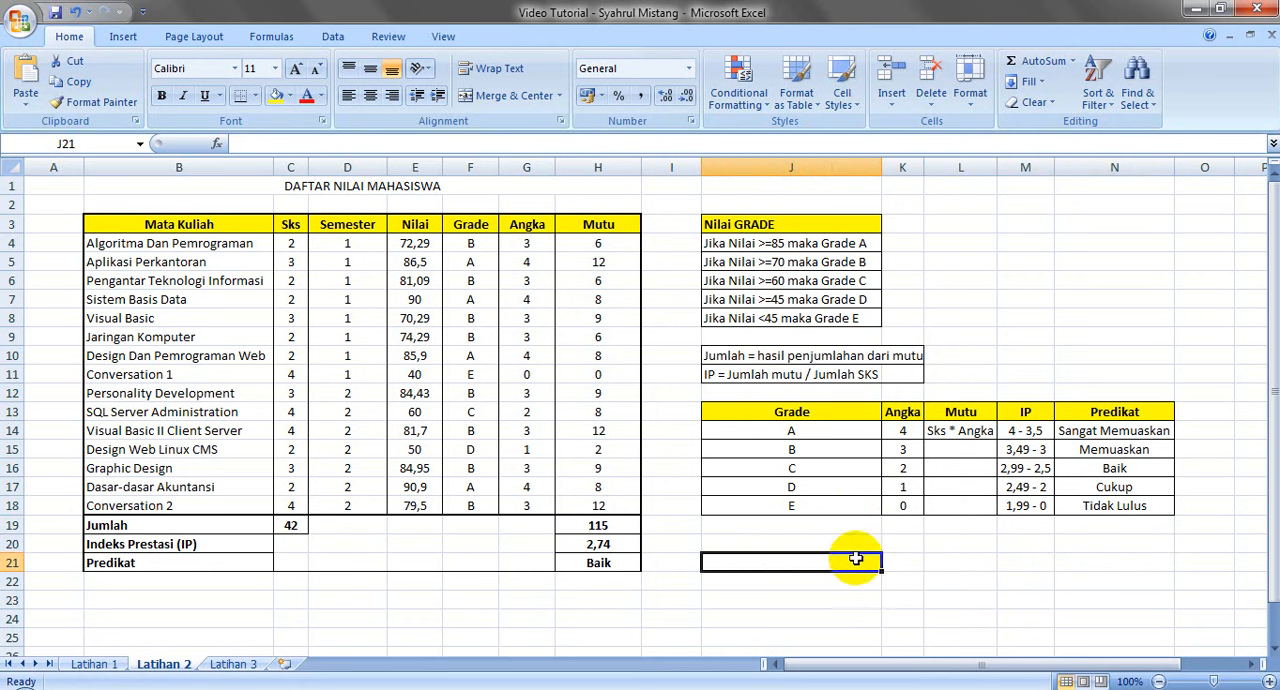
left_click(903, 553)
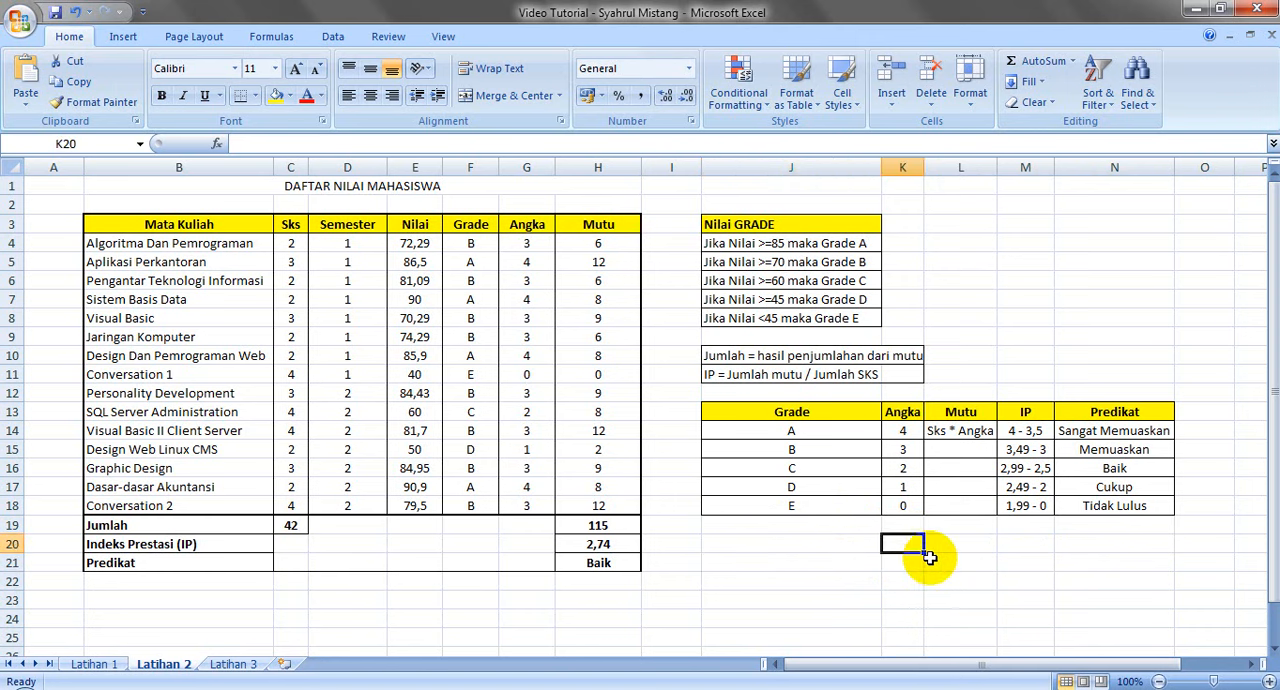
left_click(943, 555)
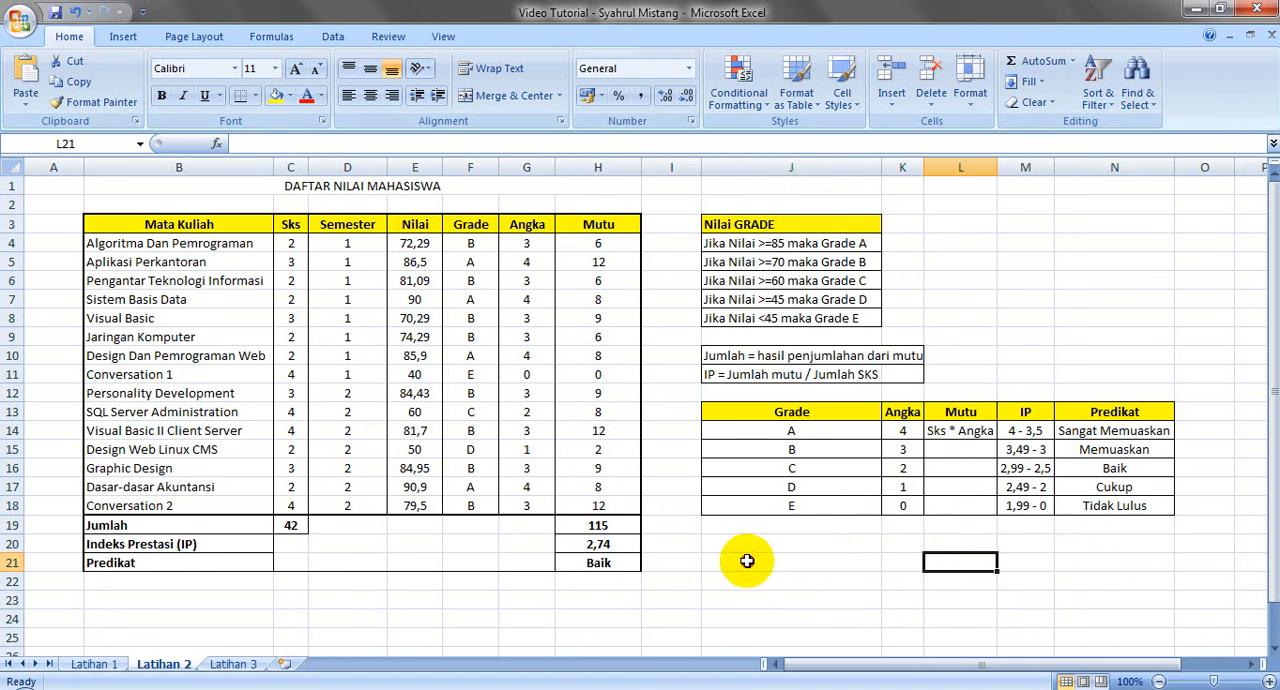
Merge and center cells J21 to N21 below the Predikat reference table and enter the author's blog address in them
left_click_drag(749, 557, 1083, 556)
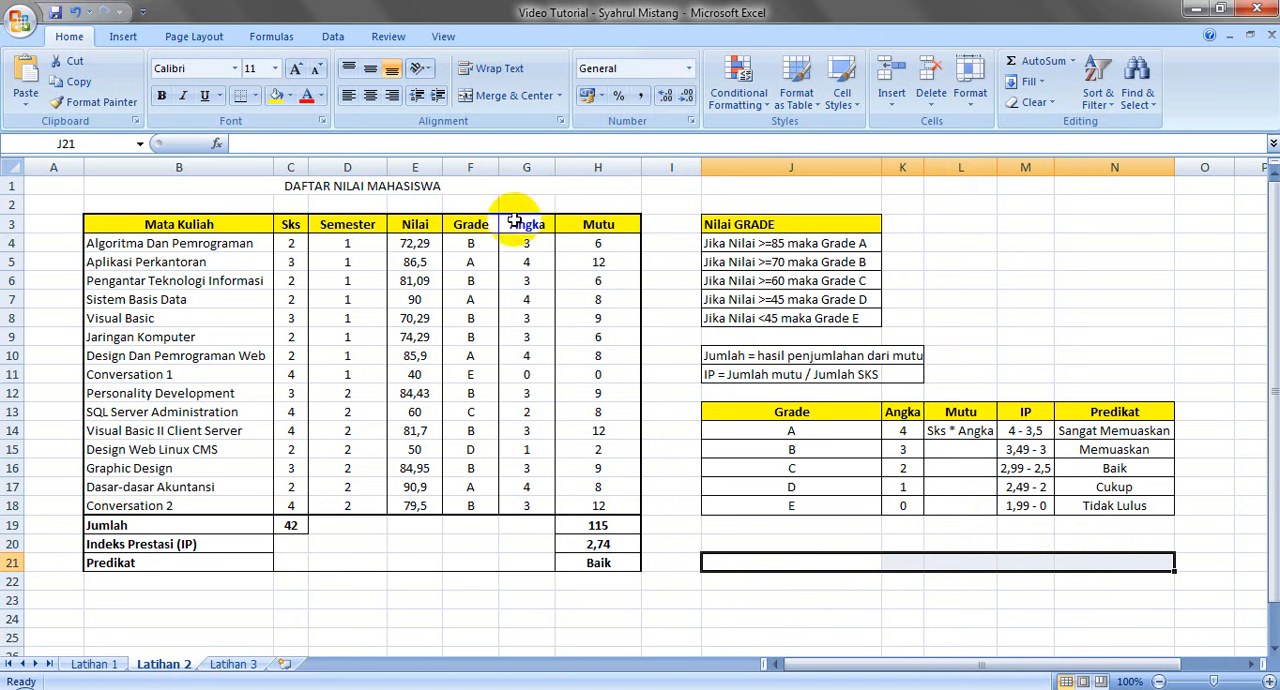
left_click(500, 96)
type("sy")
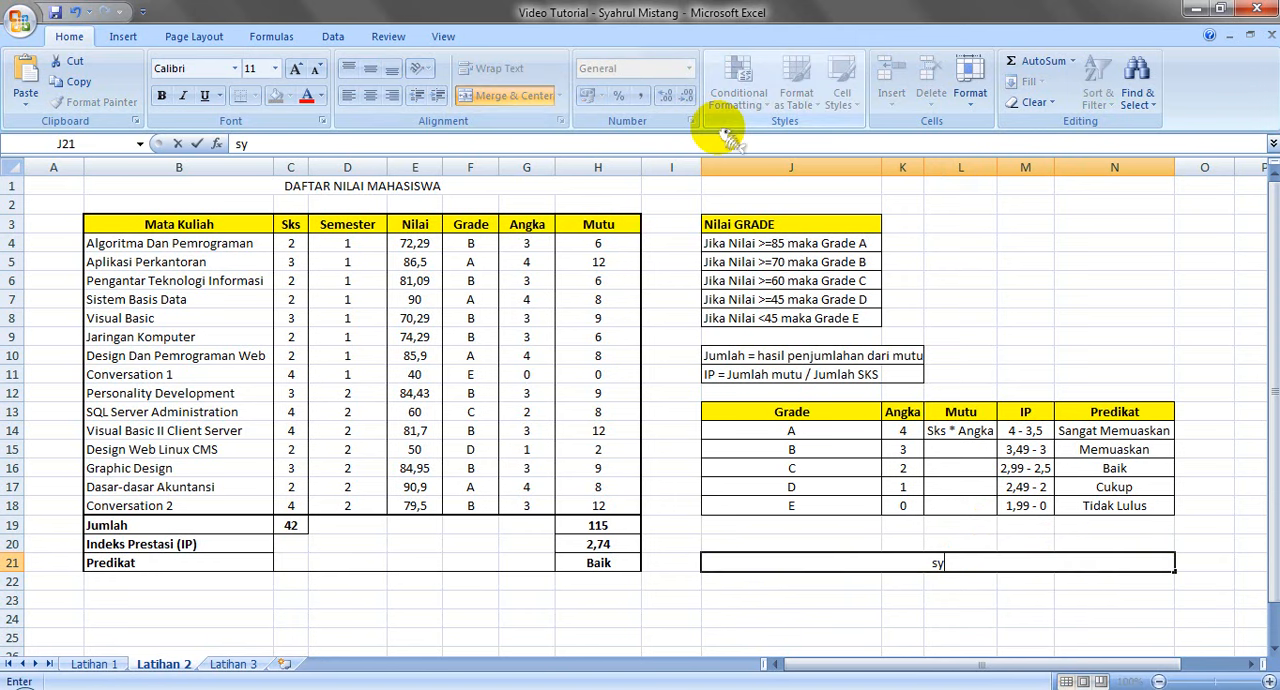
type("ahrul27.blogspot")
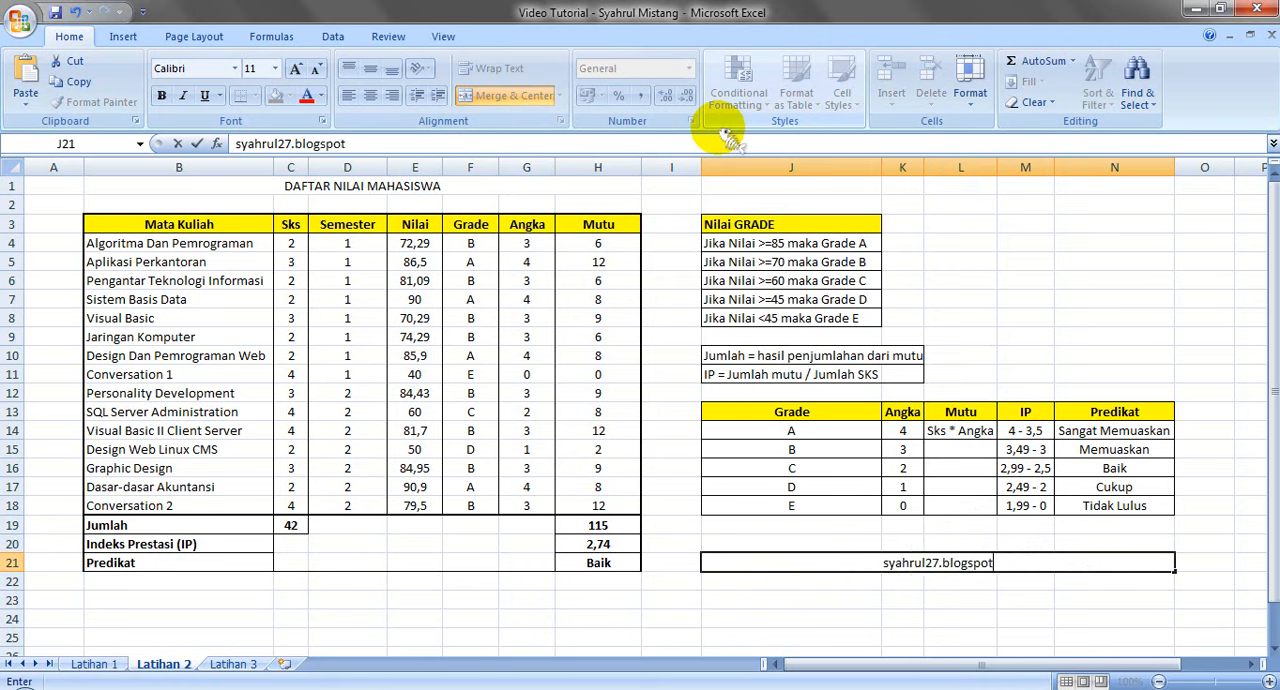
type(".com")
key("Return")
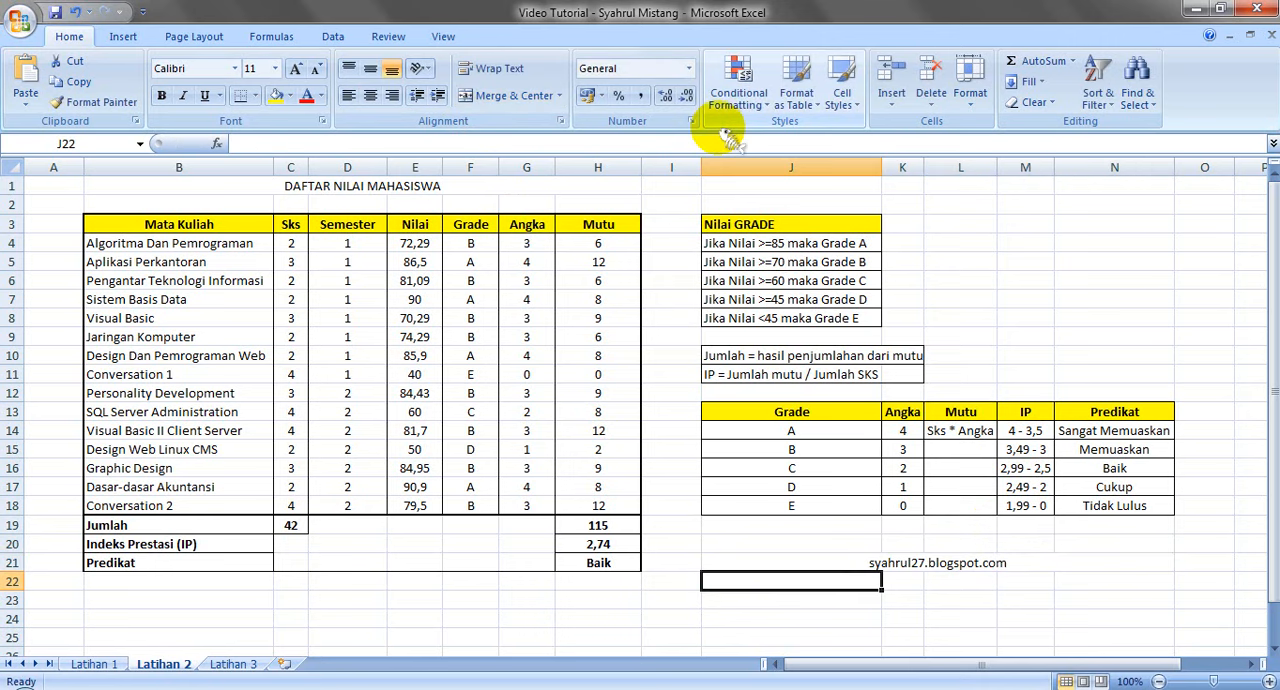
Enlarge the blog address in the merged cell J21 to font size 18 and show the desktop
left_click(829, 560)
left_click(296, 68)
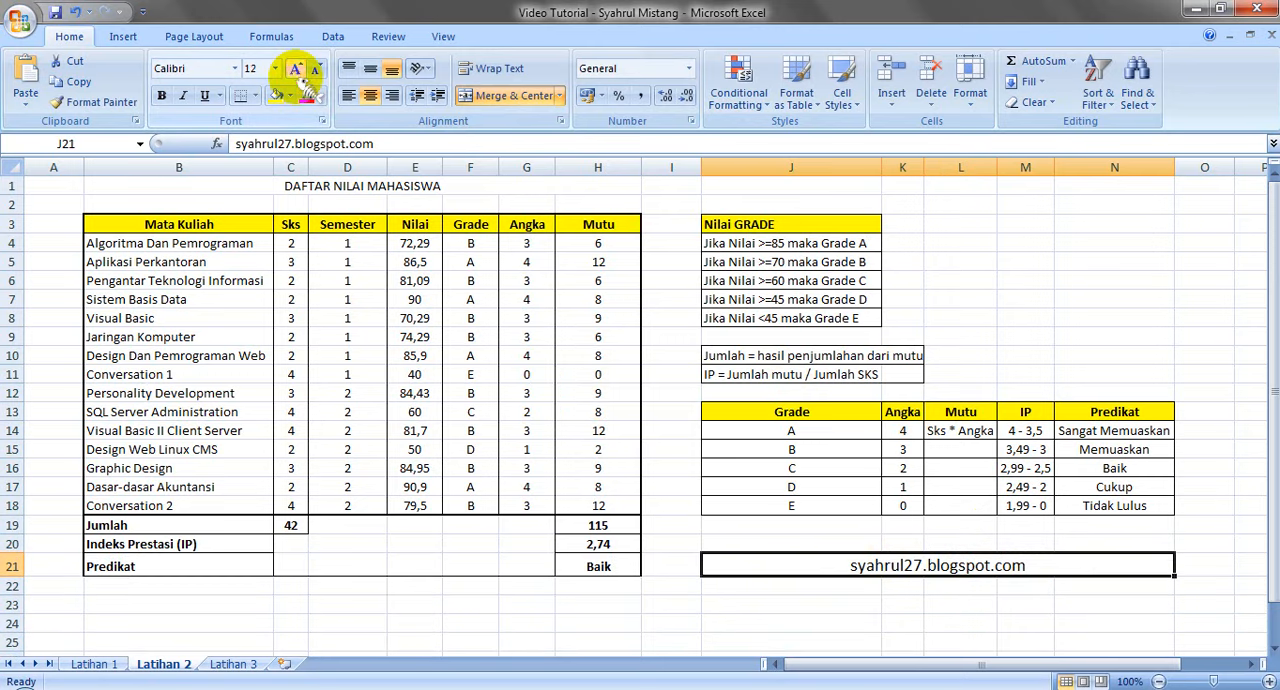
left_click(296, 68)
left_click(296, 68)
left_click(296, 68)
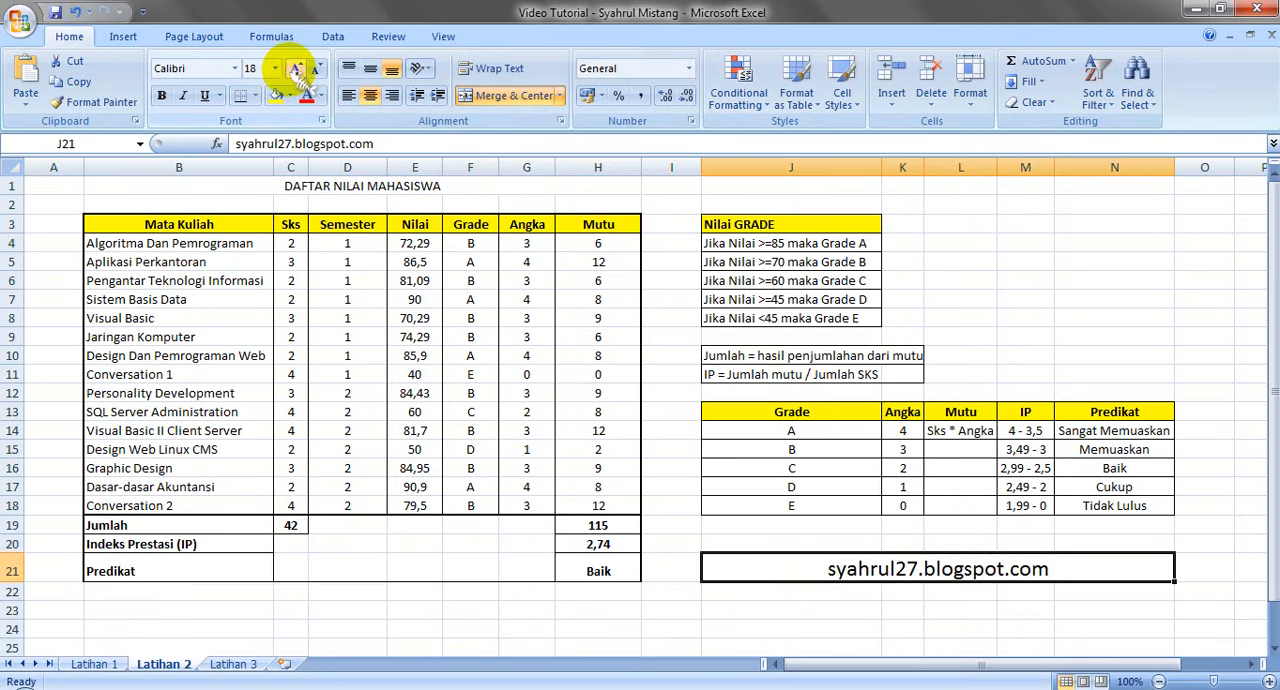
left_click(925, 610)
left_click(922, 566)
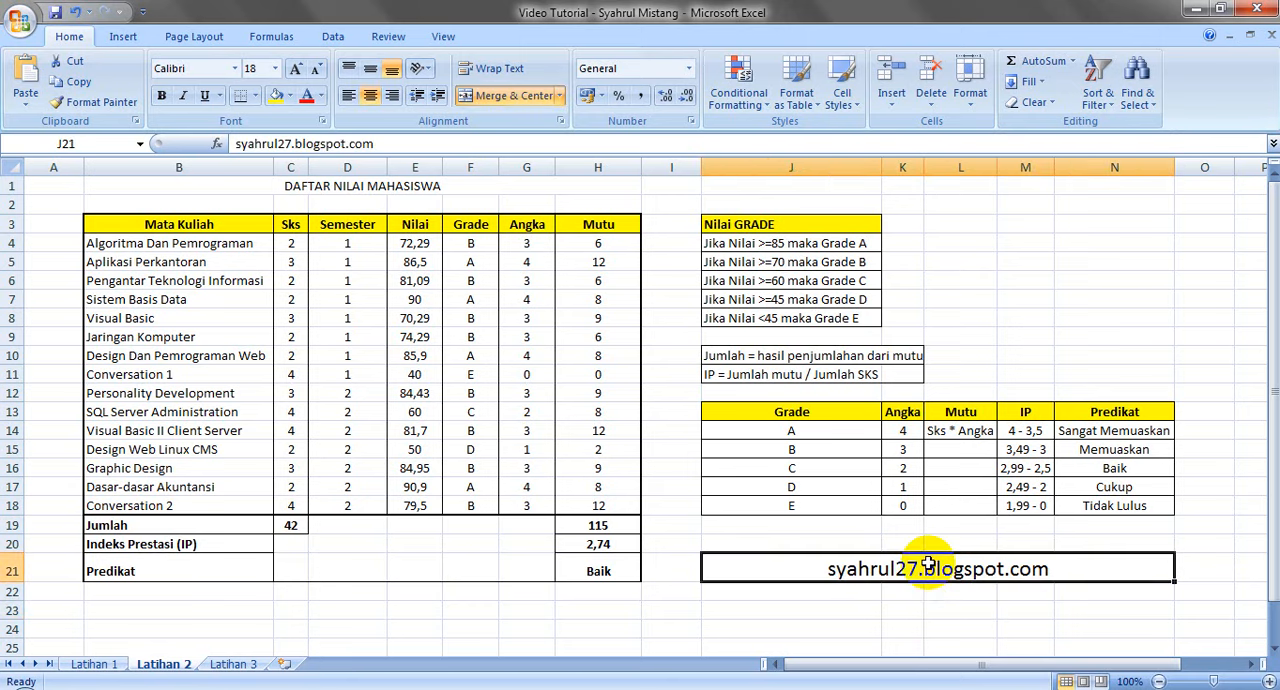
left_click(1215, 372)
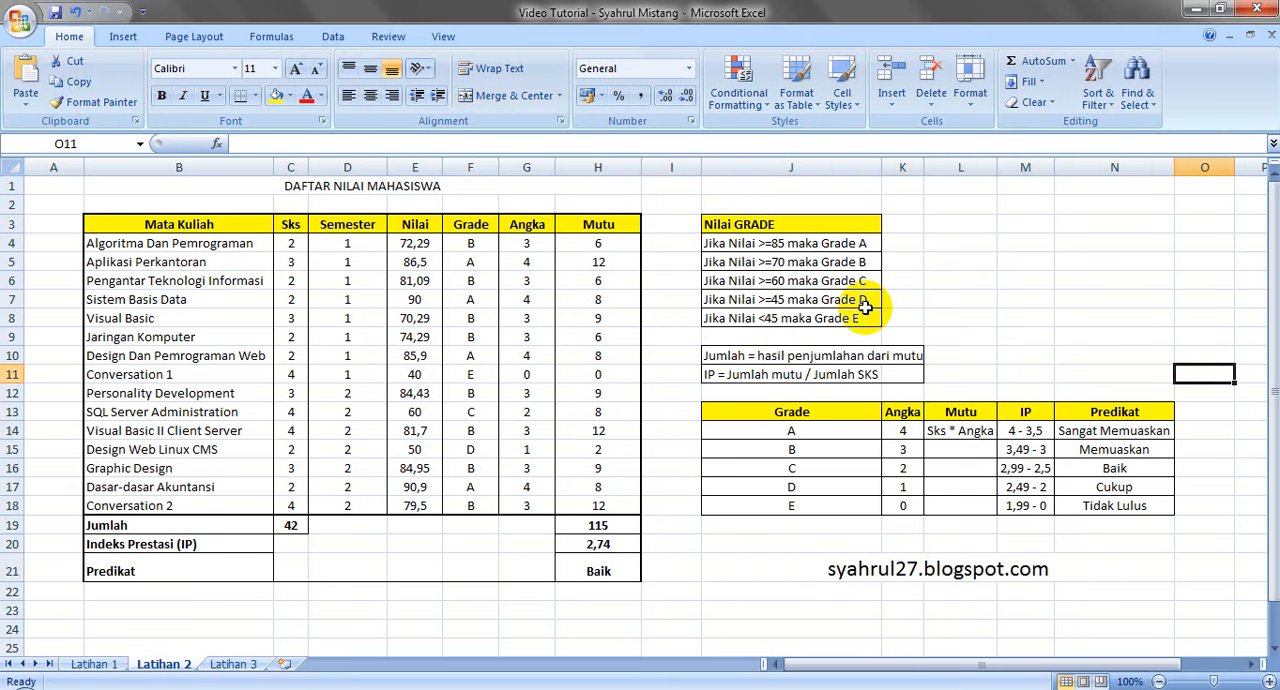
key("super+d")
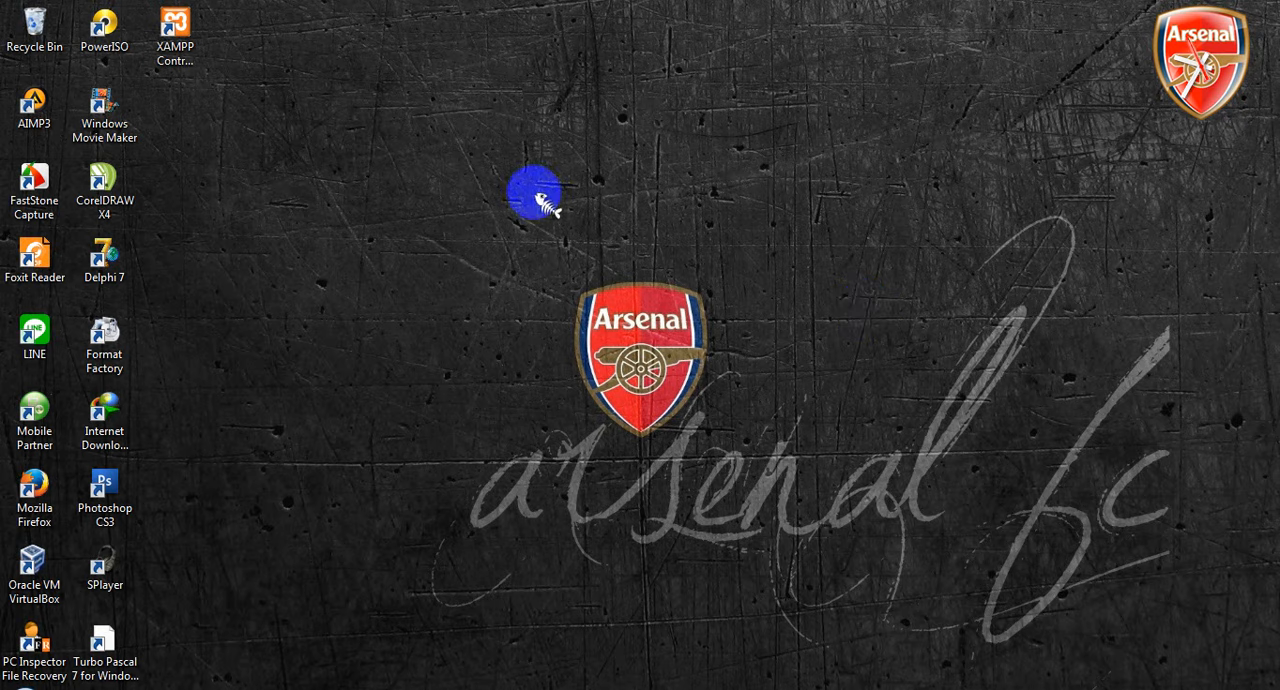